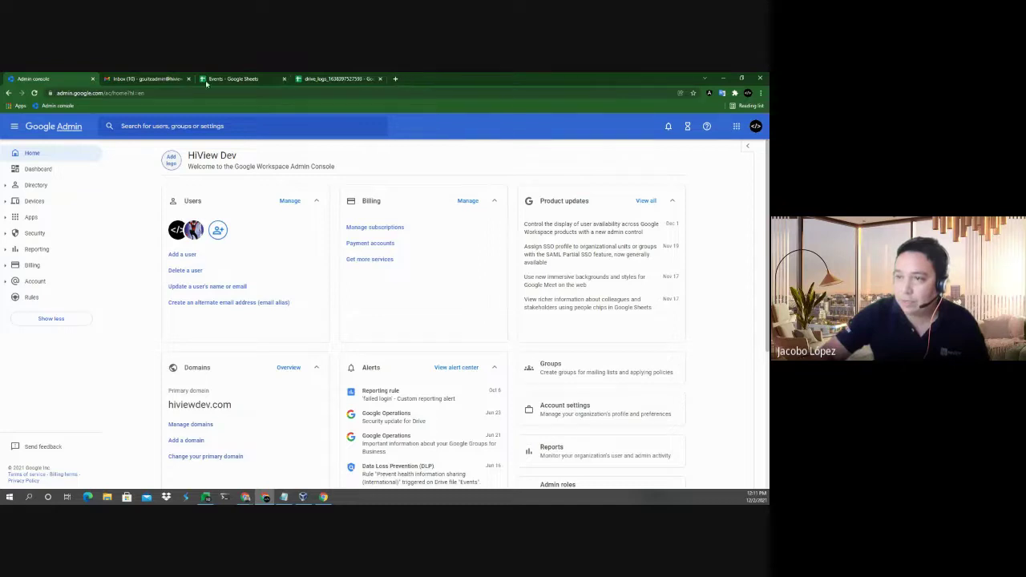
Open Google Drive in place of the drive logs spreadsheet and look through the folder tree under My Drive.
{"action": "left_click", "coordinate": [380, 79]}
{"action": "left_click", "coordinate": [301, 79]}
{"action": "type", "text": "dr"}
{"action": "key", "text": "Return"}
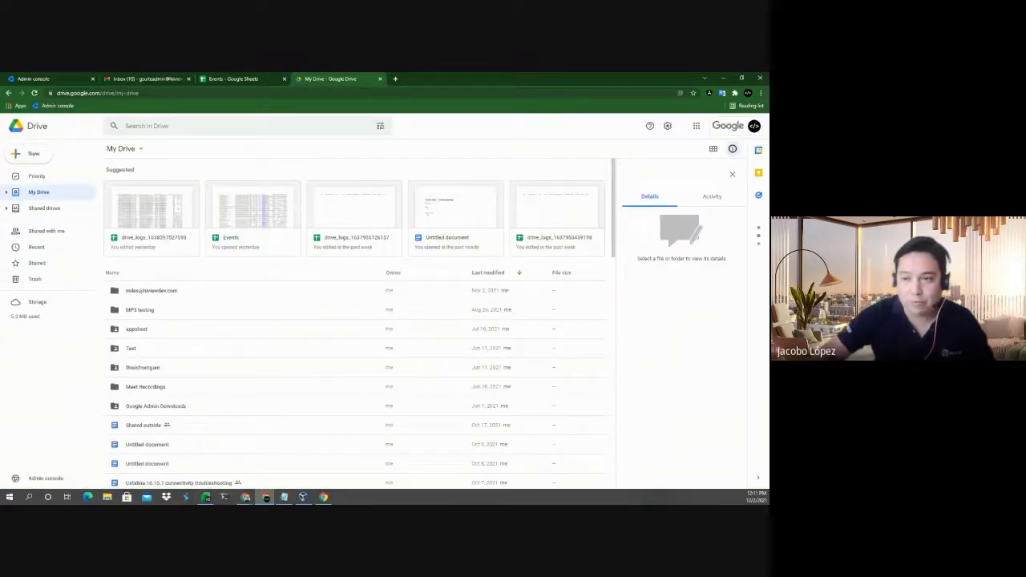
{"action": "left_click", "coordinate": [7, 193]}
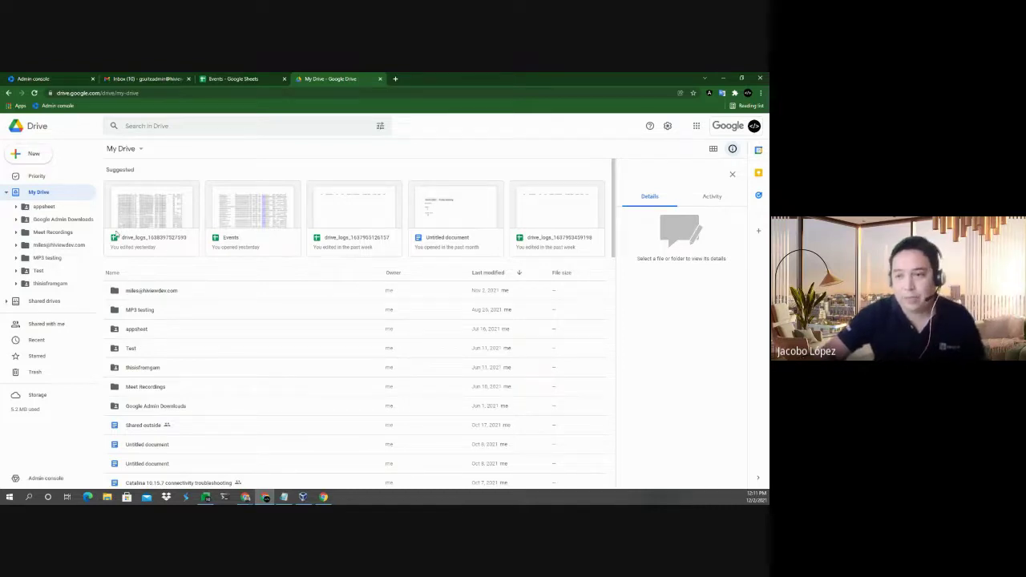
{"action": "left_click", "coordinate": [7, 193]}
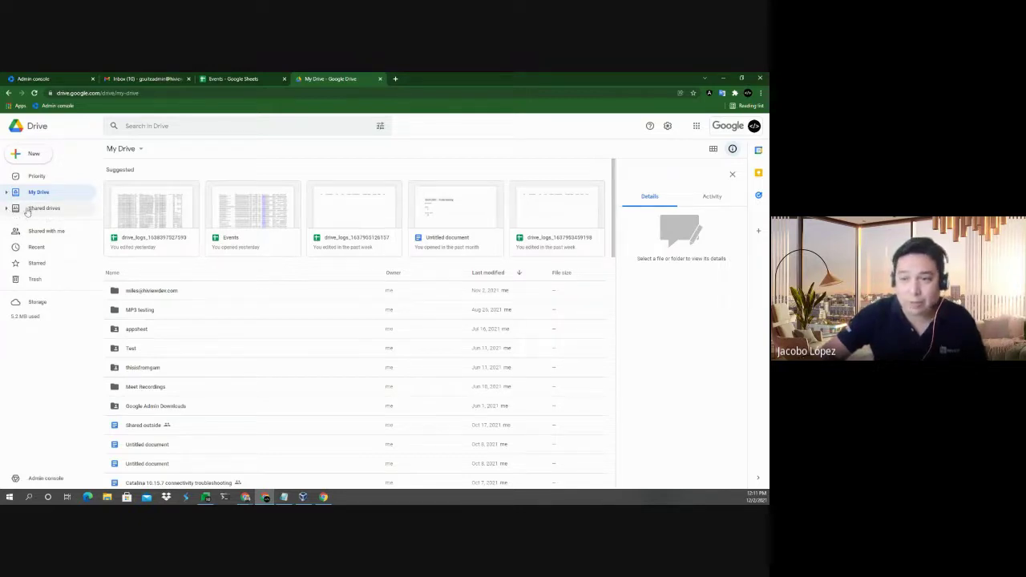
List the shared drives and open the Migration Test shared drive.
{"action": "right_click", "coordinate": [27, 210]}
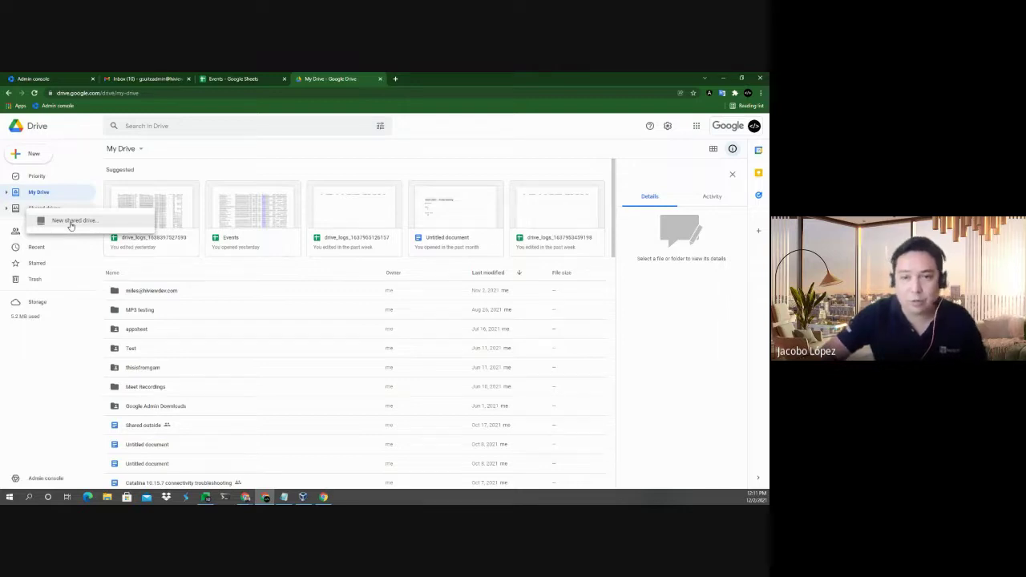
{"action": "left_click", "coordinate": [11, 210]}
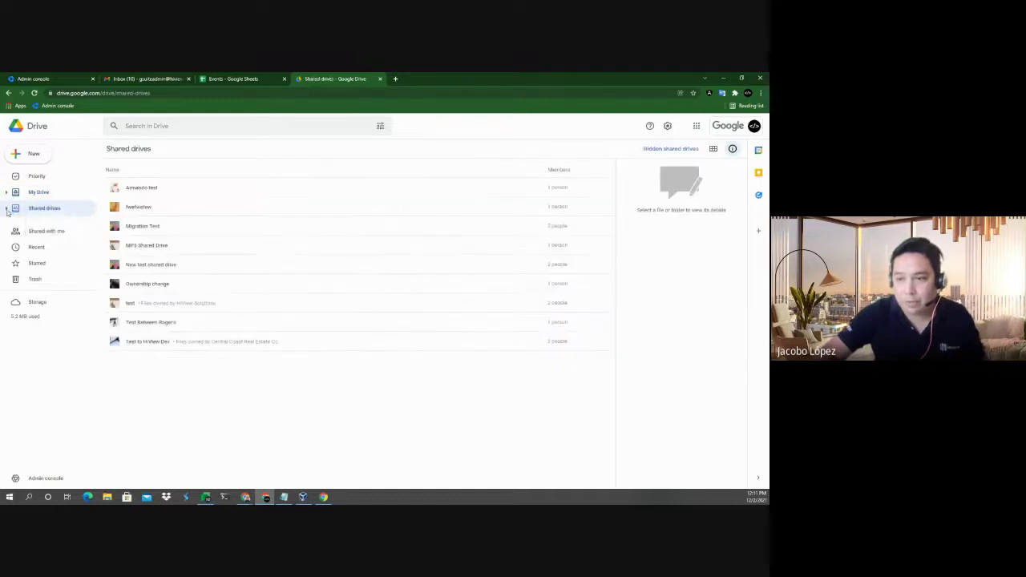
{"action": "left_click", "coordinate": [7, 209]}
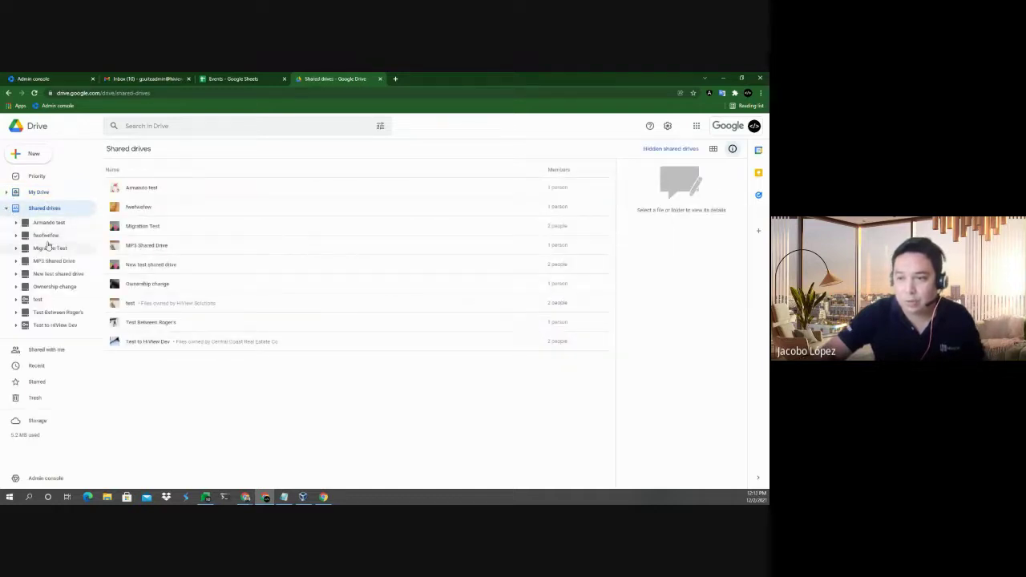
{"action": "left_click", "coordinate": [48, 248]}
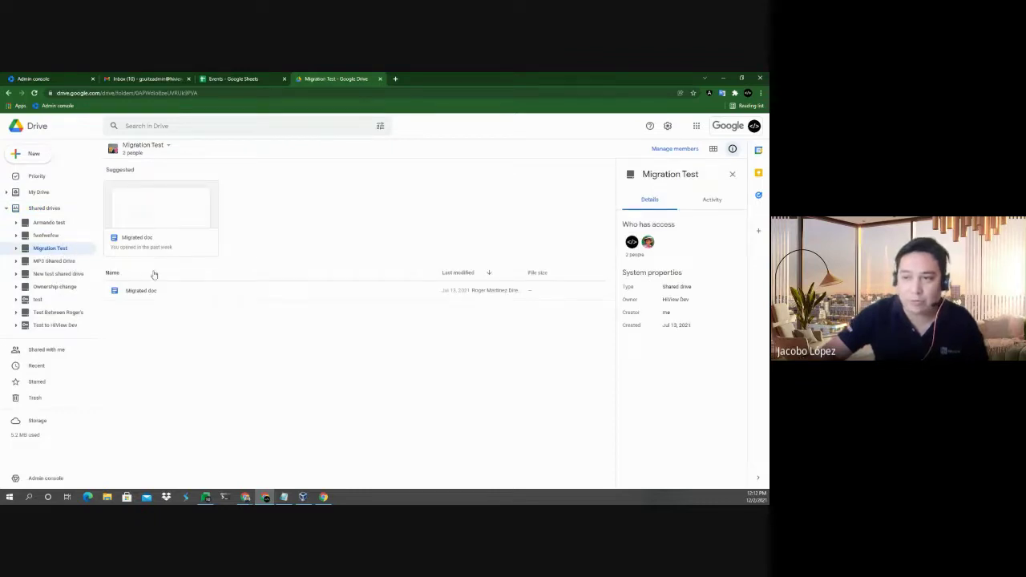
Review the available member roles and the shared drive settings of Migration Test without changing them.
{"action": "left_click", "coordinate": [132, 154]}
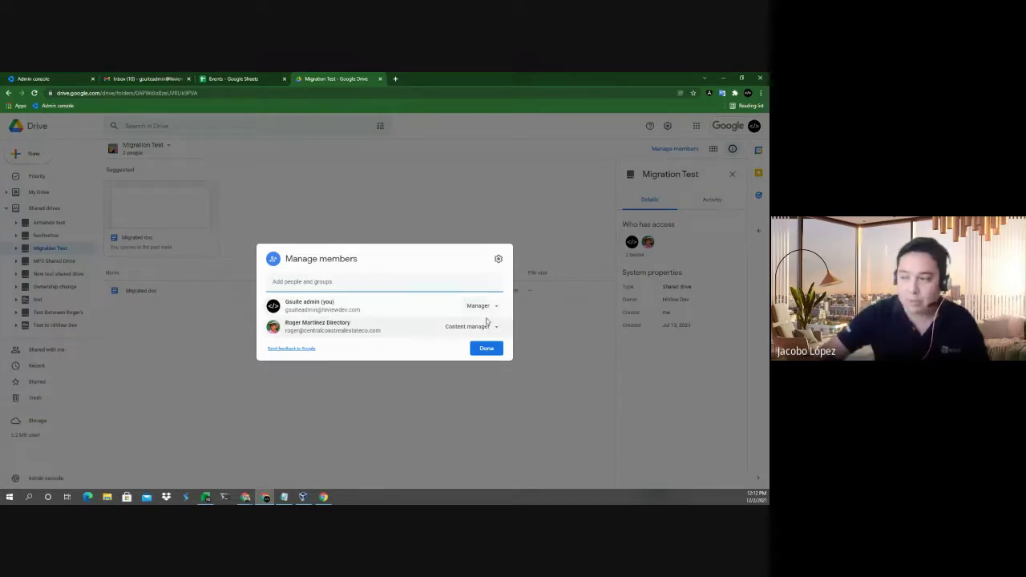
{"action": "left_click", "coordinate": [484, 306]}
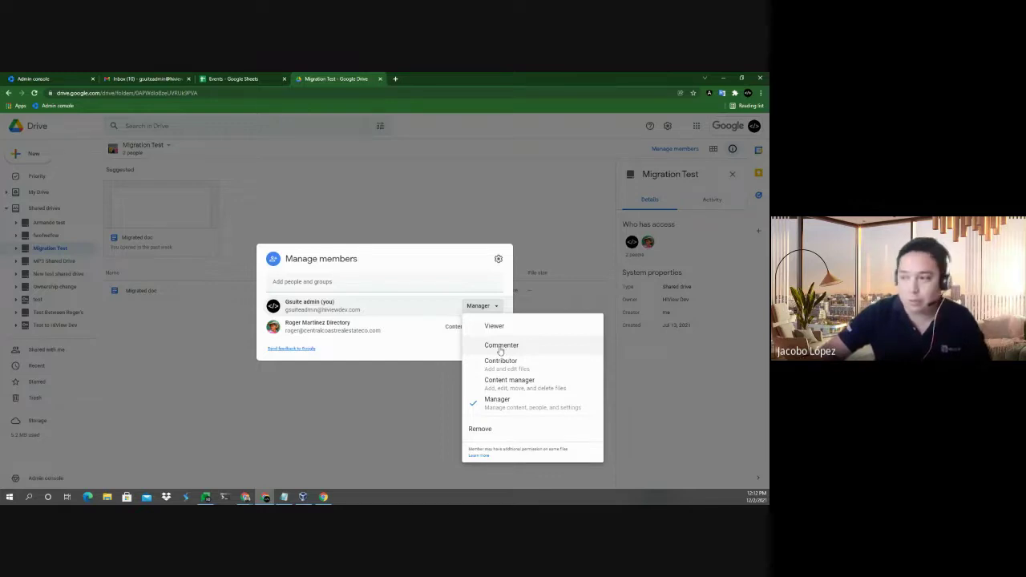
{"action": "left_click", "coordinate": [432, 264]}
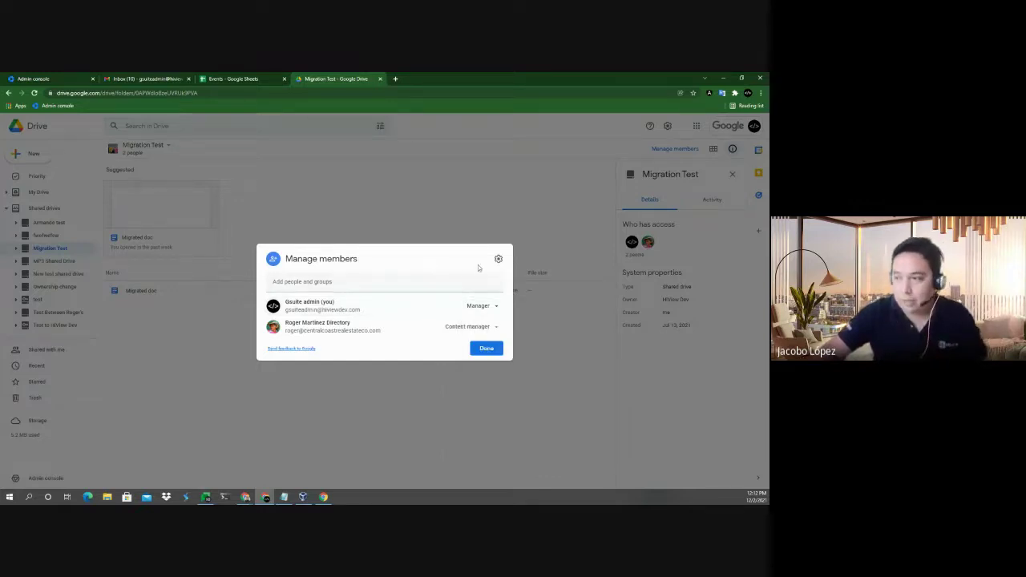
{"action": "left_click", "coordinate": [498, 259]}
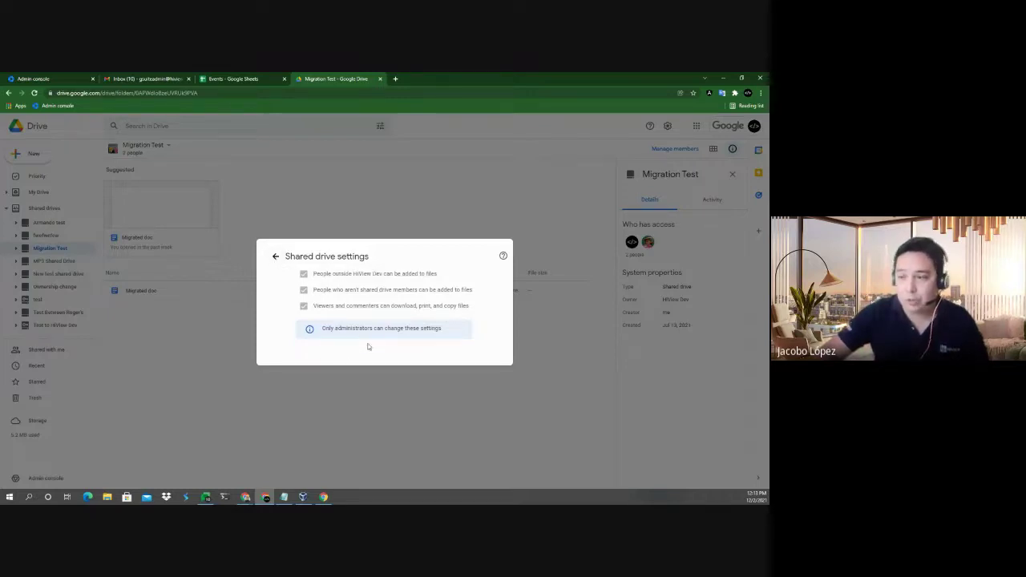
{"action": "left_click", "coordinate": [276, 257]}
{"action": "left_click", "coordinate": [388, 222]}
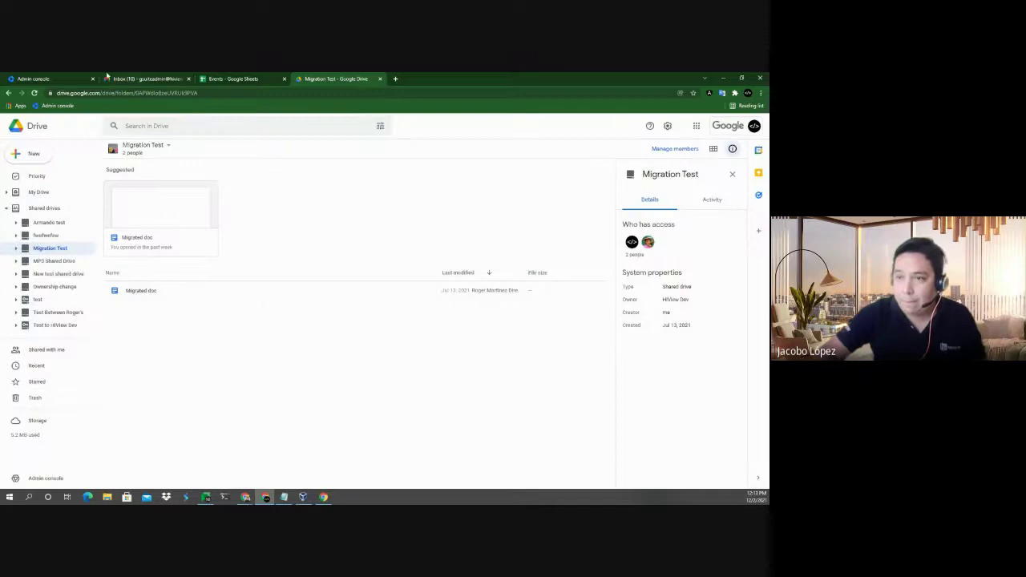
Switch to the Admin console and open the Drive and Docs settings within the Google Workspace apps.
{"action": "left_click", "coordinate": [60, 78]}
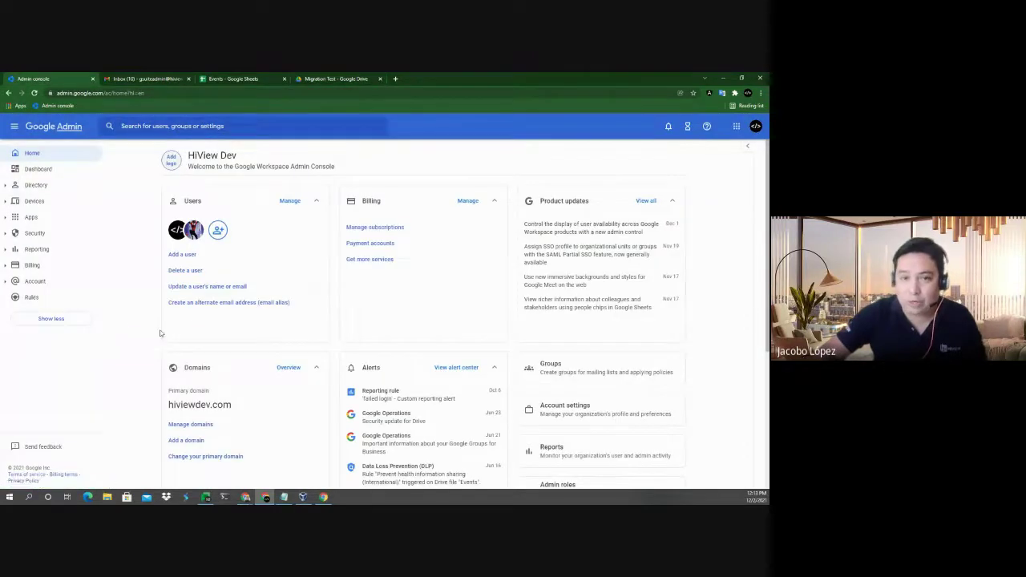
{"action": "scroll", "coordinate": [223, 350], "scroll_direction": "down", "scroll_amount": 3}
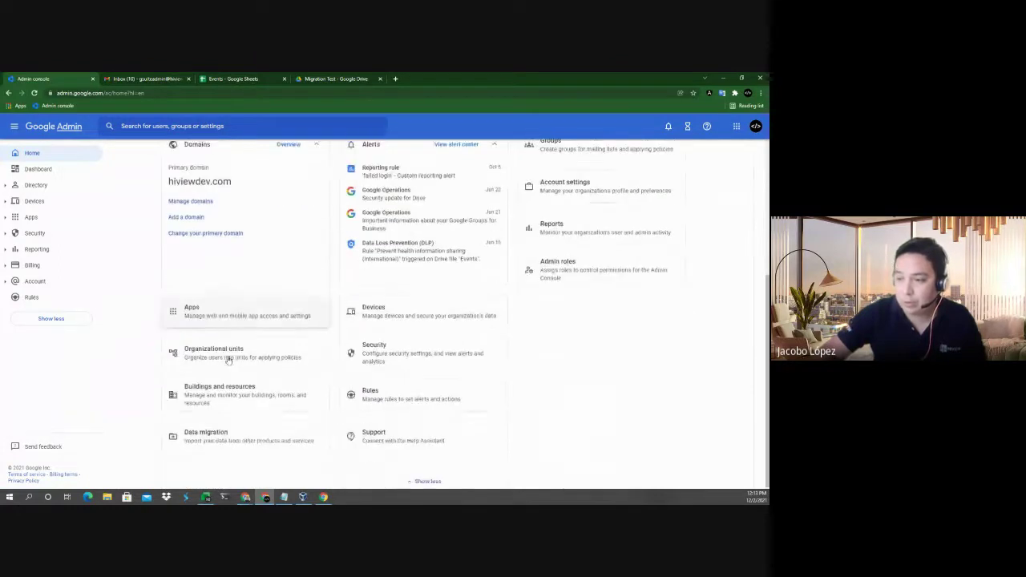
{"action": "left_click", "coordinate": [215, 314]}
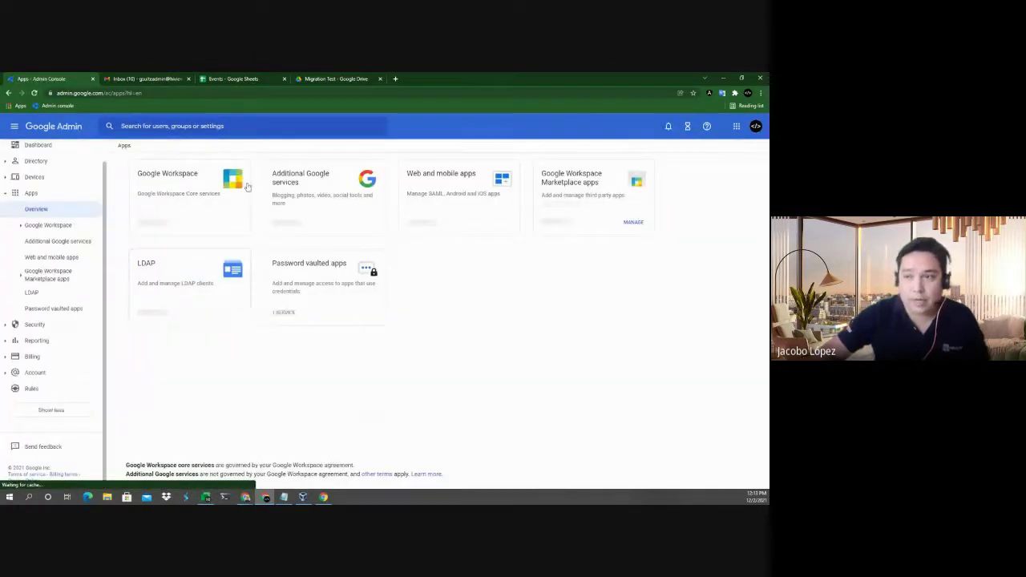
{"action": "left_click", "coordinate": [198, 194]}
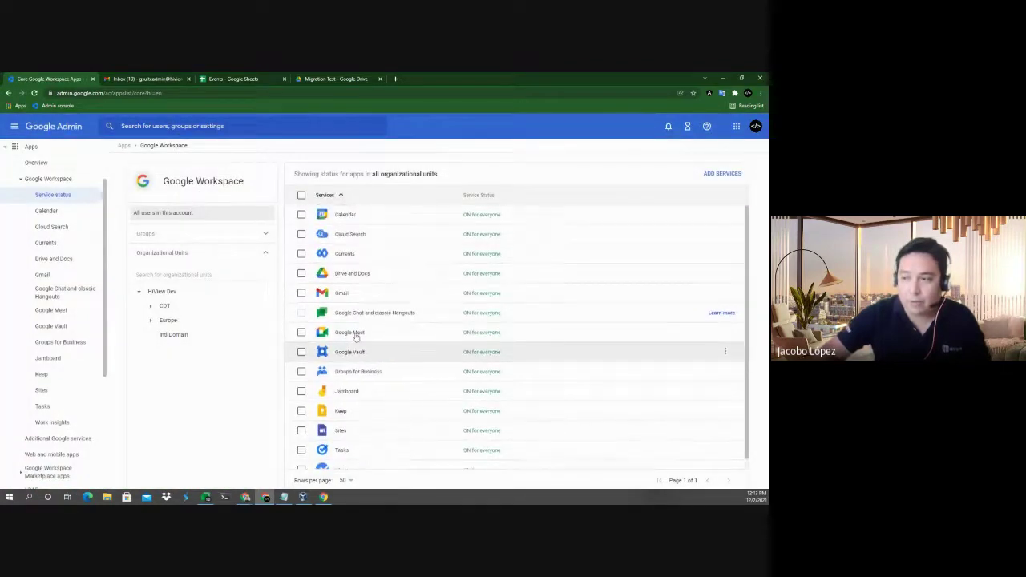
{"action": "left_click", "coordinate": [351, 275]}
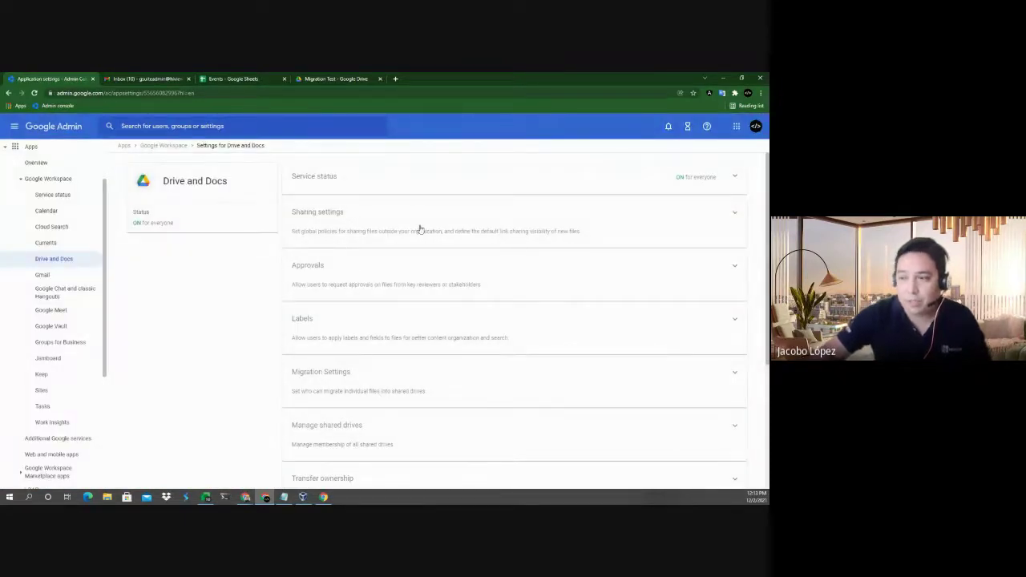
Open the Drive and Docs sharing settings and examine the shared drive creation options.
{"action": "scroll", "coordinate": [235, 345], "scroll_direction": "down", "scroll_amount": 2}
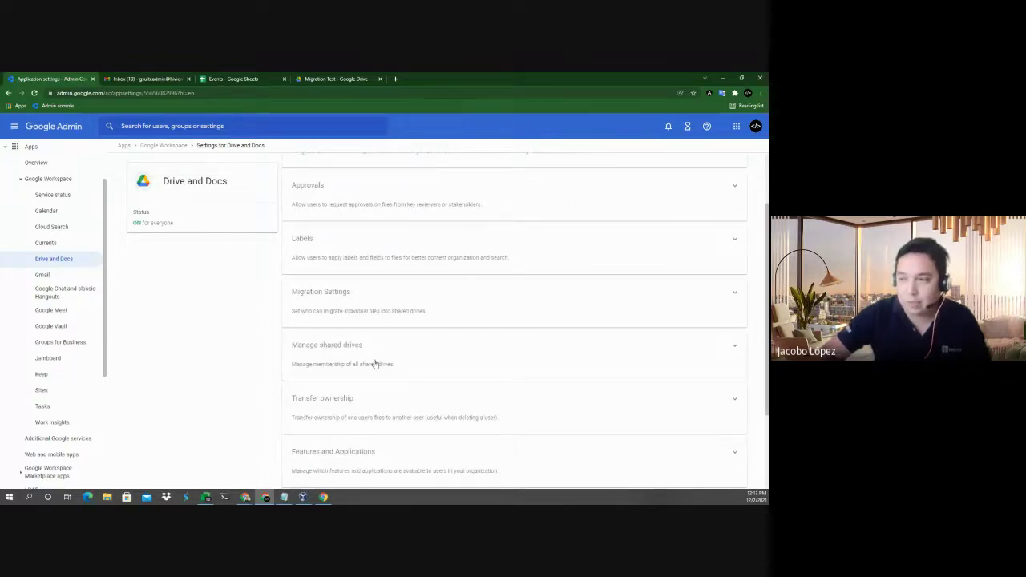
{"action": "scroll", "coordinate": [375, 361], "scroll_direction": "up", "scroll_amount": 2}
{"action": "left_click", "coordinate": [370, 221]}
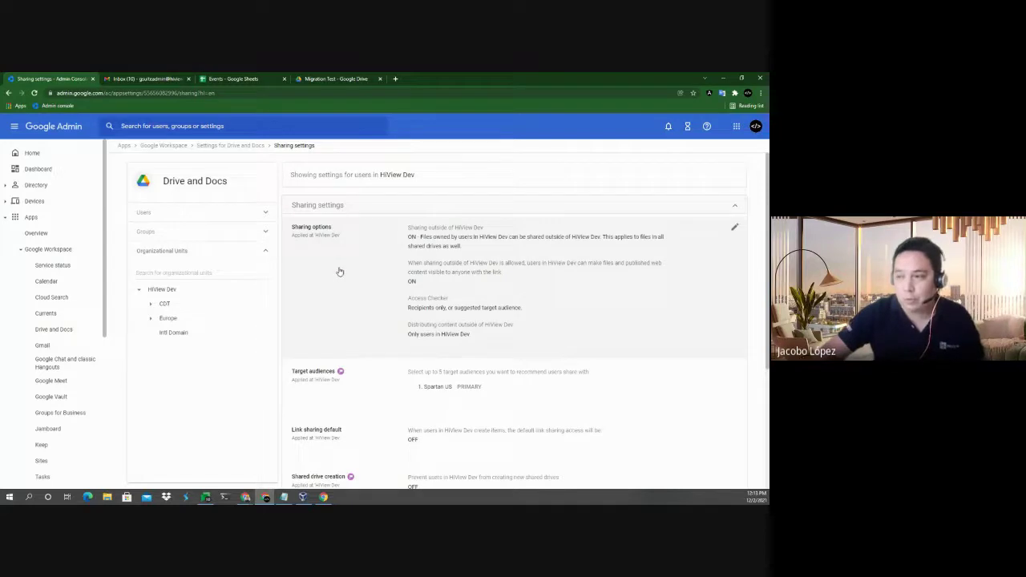
{"action": "scroll", "coordinate": [343, 271], "scroll_direction": "down", "scroll_amount": 2}
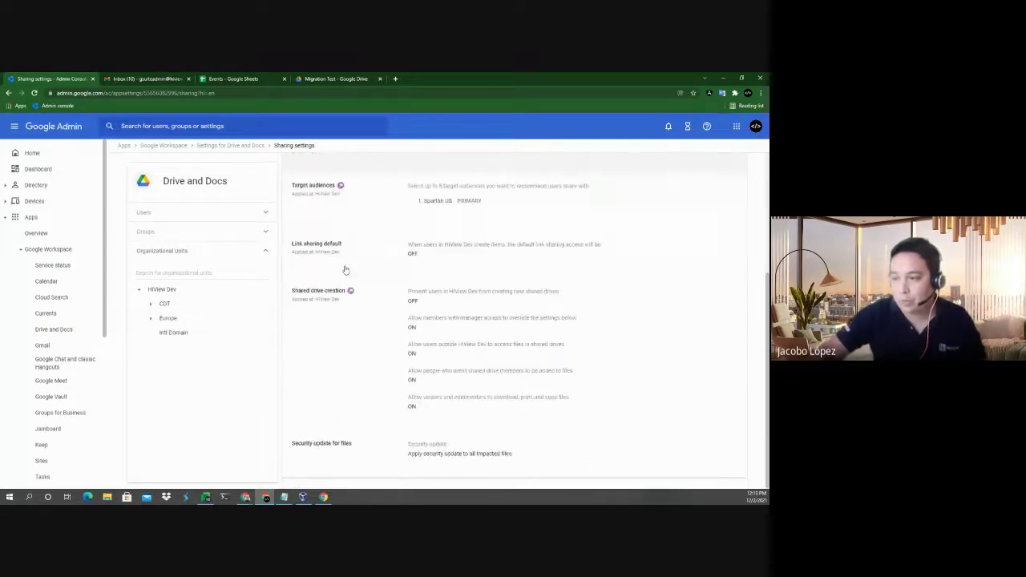
{"action": "scroll", "coordinate": [345, 270], "scroll_direction": "up", "scroll_amount": 1}
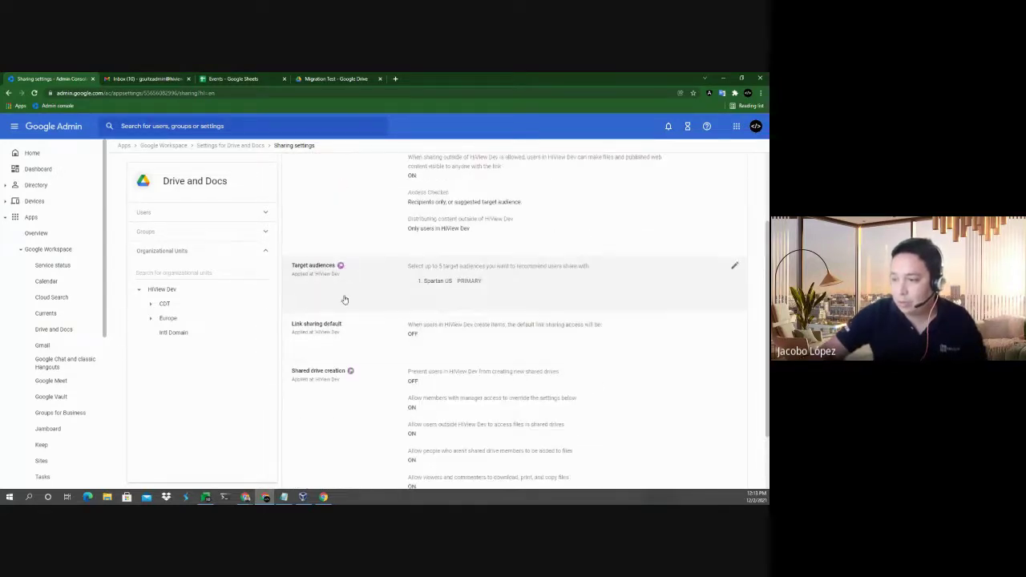
{"action": "scroll", "coordinate": [376, 343], "scroll_direction": "down", "scroll_amount": 1}
{"action": "left_click", "coordinate": [388, 325]}
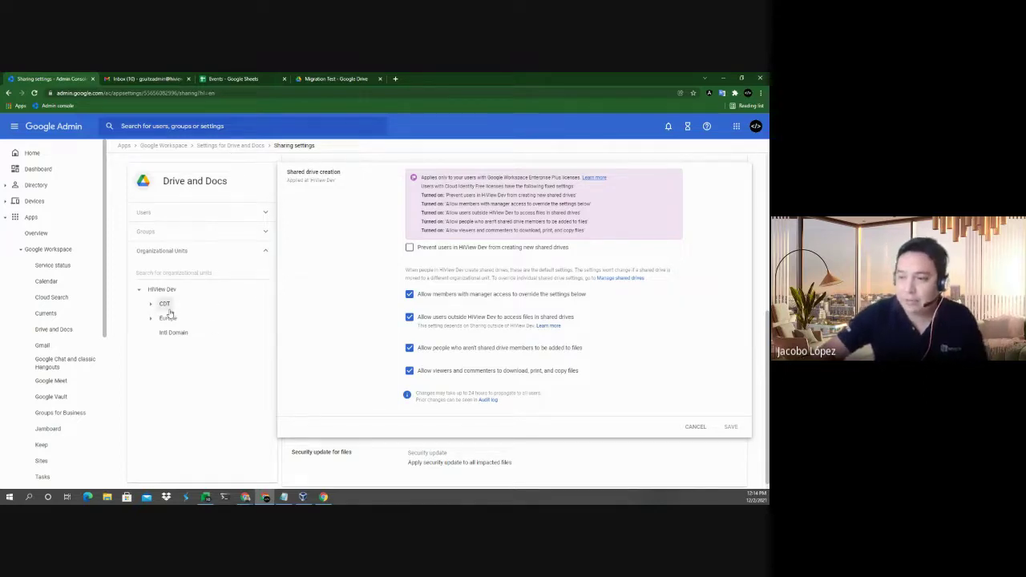
Return to the Drive and Docs settings and view the migration option that lets users move files to shared drives.
{"action": "left_click", "coordinate": [230, 146]}
{"action": "scroll", "coordinate": [328, 337], "scroll_direction": "down", "scroll_amount": 1}
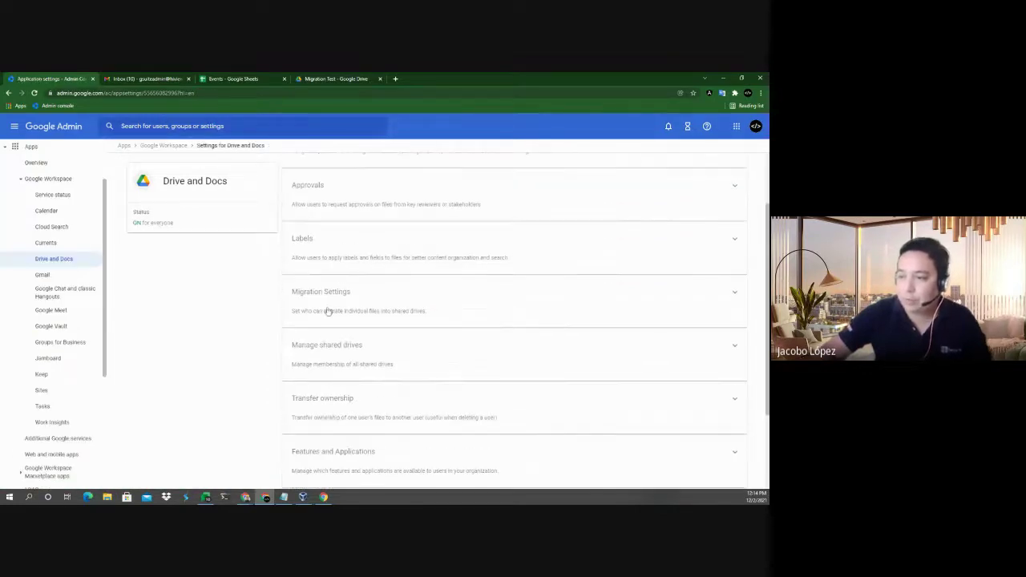
{"action": "left_click", "coordinate": [350, 307]}
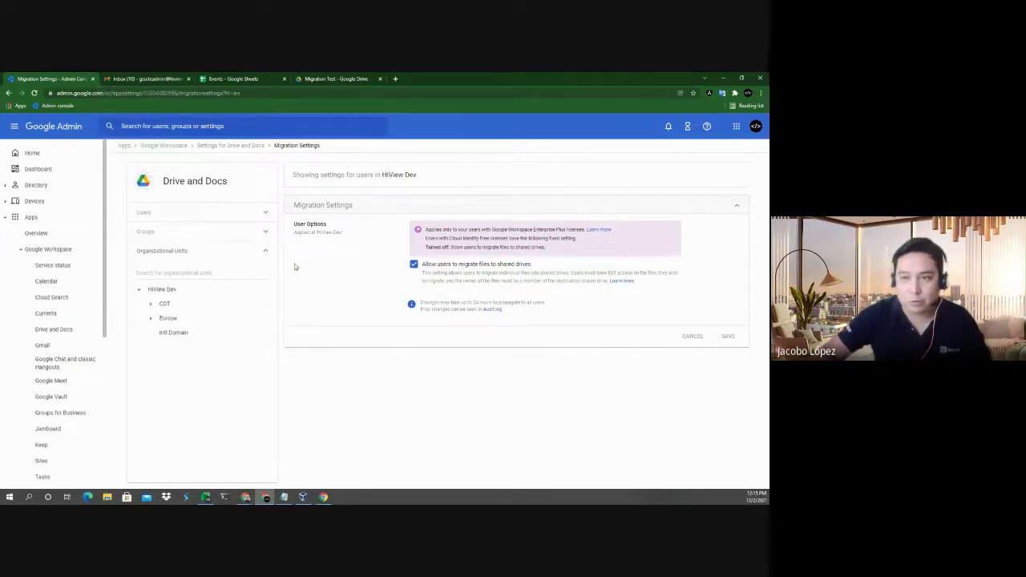
Open the list for managing all shared drives and check its available filters and item cap column.
{"action": "left_click", "coordinate": [233, 146]}
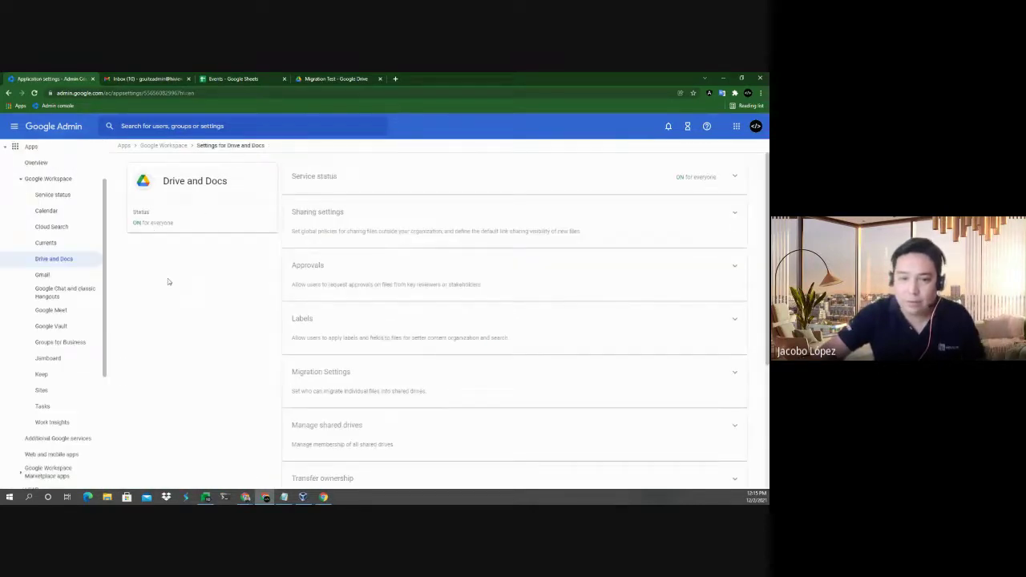
{"action": "scroll", "coordinate": [273, 319], "scroll_direction": "down", "scroll_amount": 3}
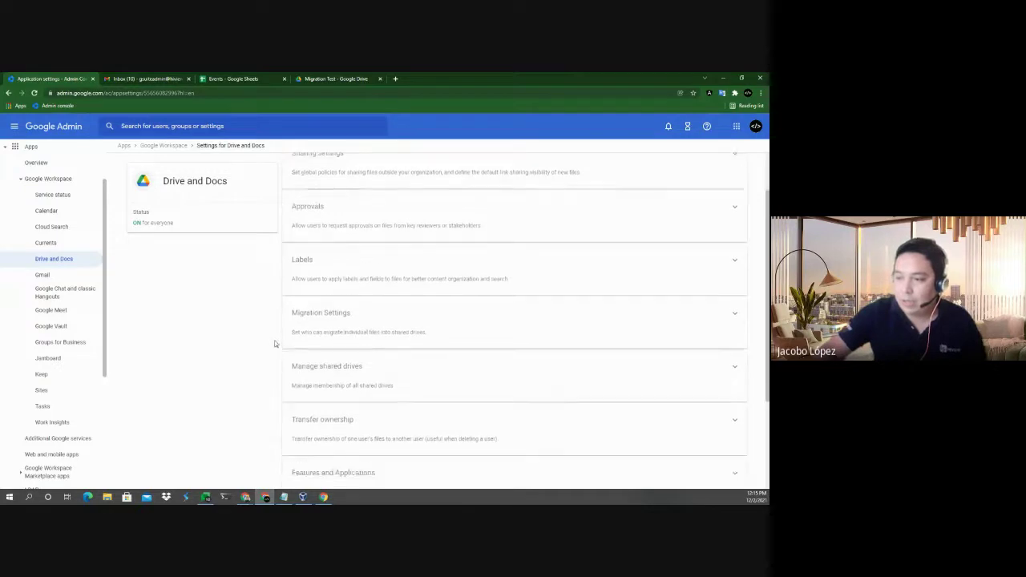
{"action": "left_click", "coordinate": [339, 318]}
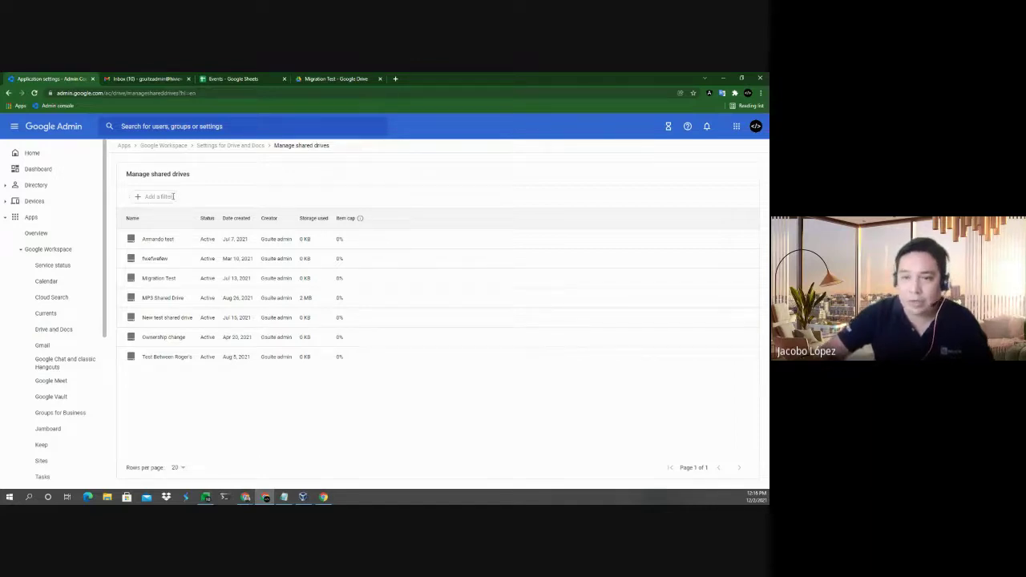
{"action": "left_click", "coordinate": [172, 197]}
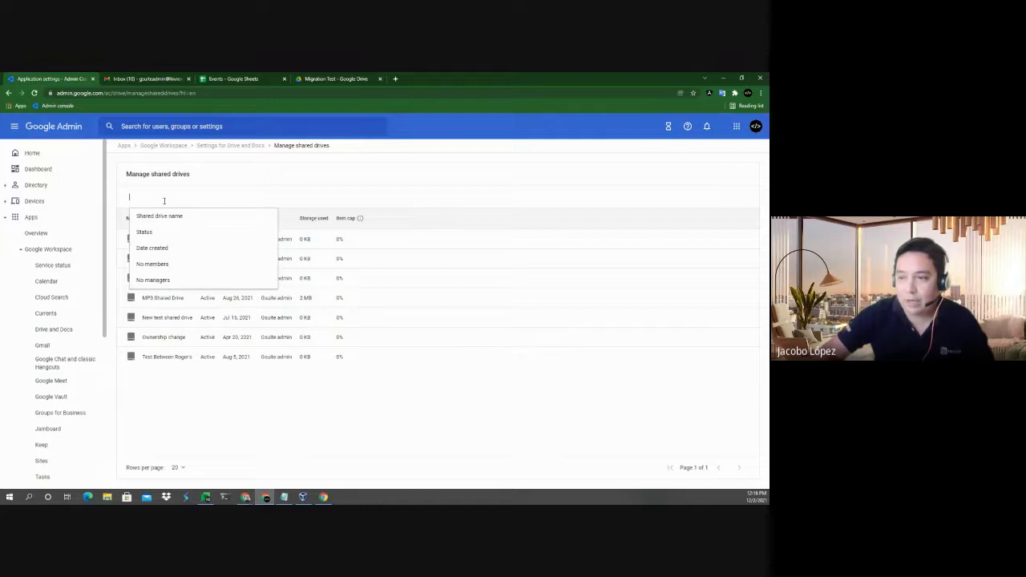
{"action": "left_click", "coordinate": [282, 181]}
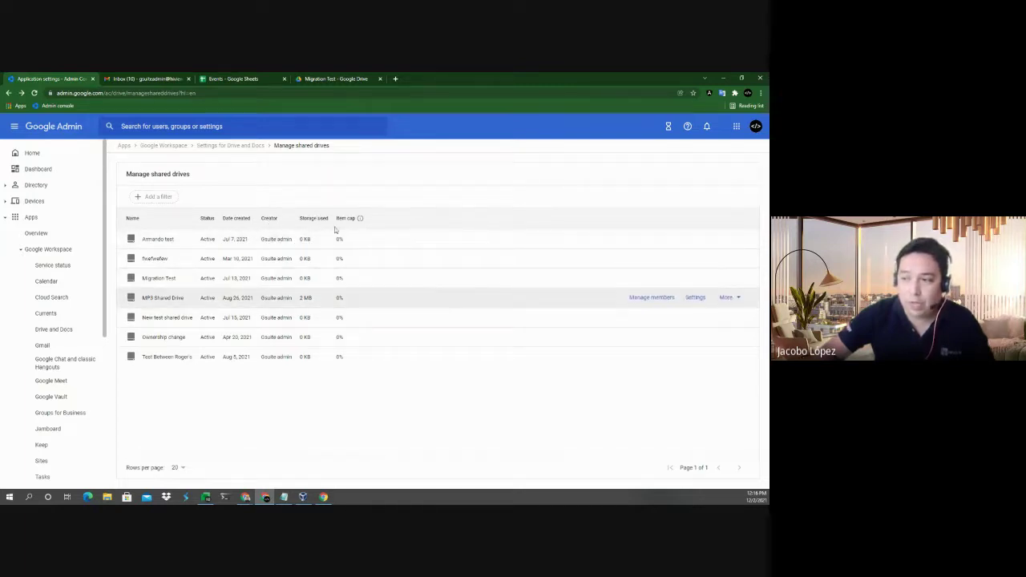
{"action": "mouse_move", "coordinate": [358, 221]}
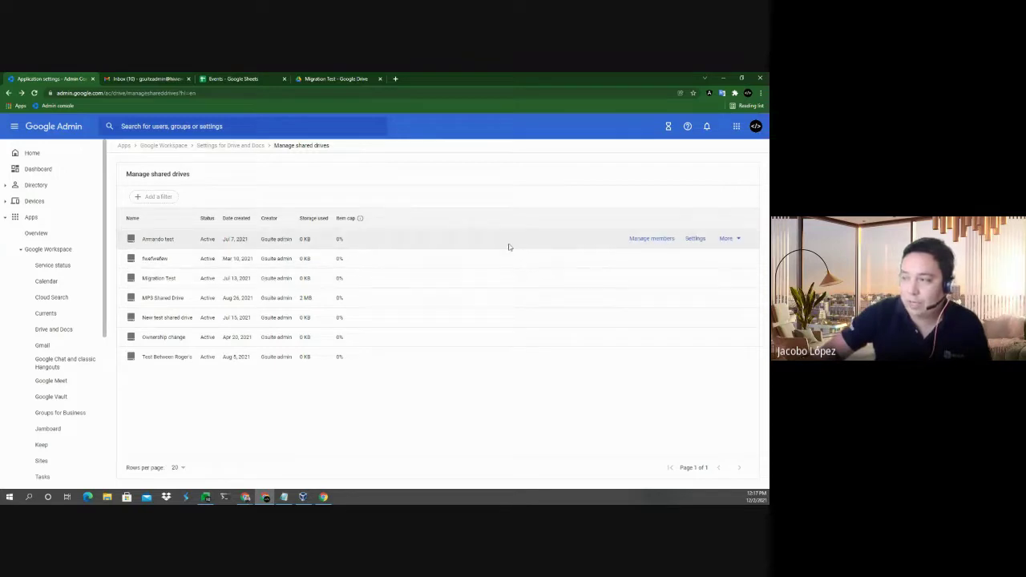
Start adding a suggested person as Manager to the first listed shared drive, and discard the invitation.
{"action": "left_click", "coordinate": [647, 242]}
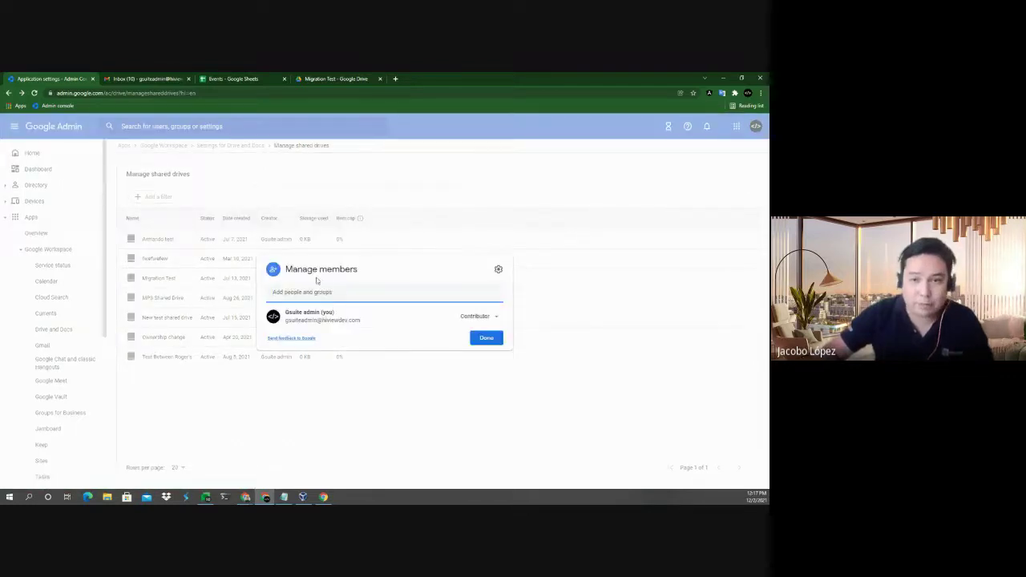
{"action": "left_click", "coordinate": [407, 293]}
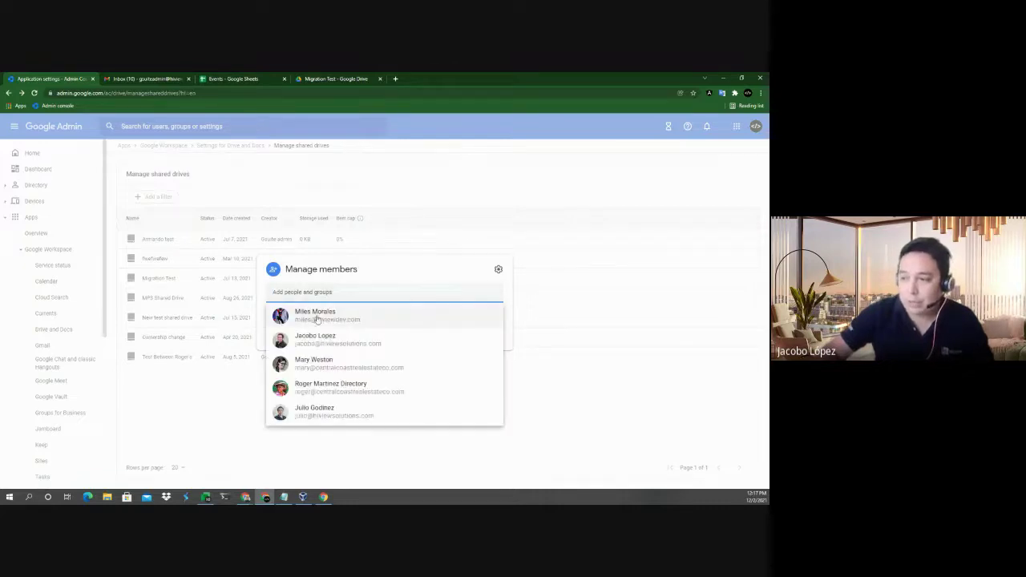
{"action": "left_click", "coordinate": [323, 315]}
{"action": "left_click", "coordinate": [470, 259]}
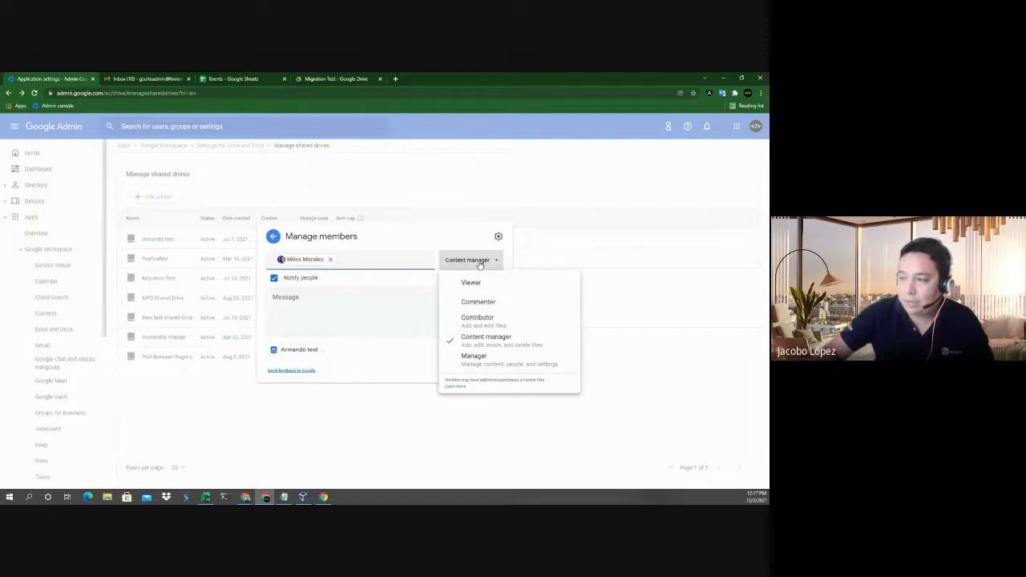
{"action": "left_click", "coordinate": [484, 369]}
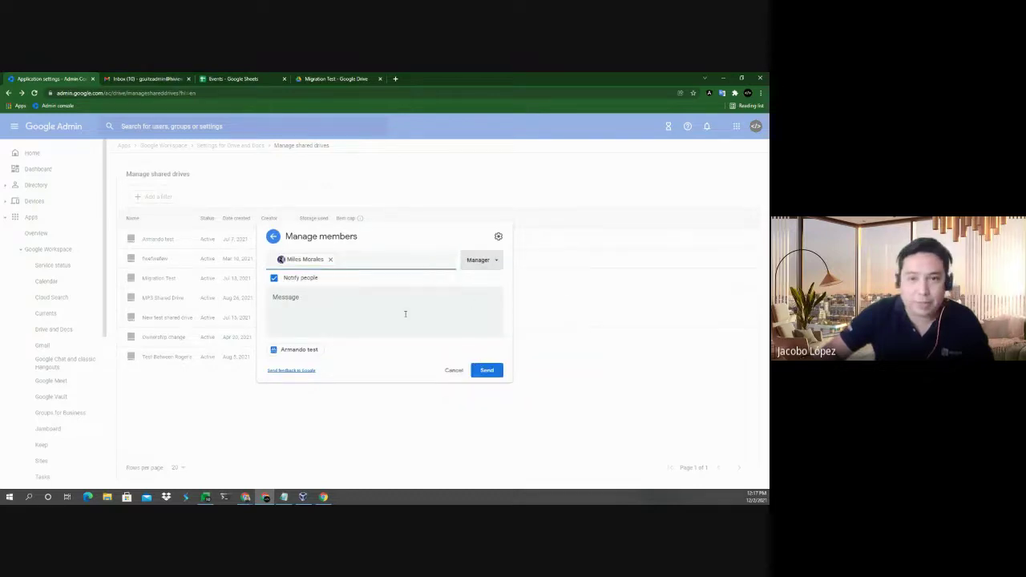
{"action": "left_click", "coordinate": [456, 372]}
{"action": "left_click", "coordinate": [488, 245]}
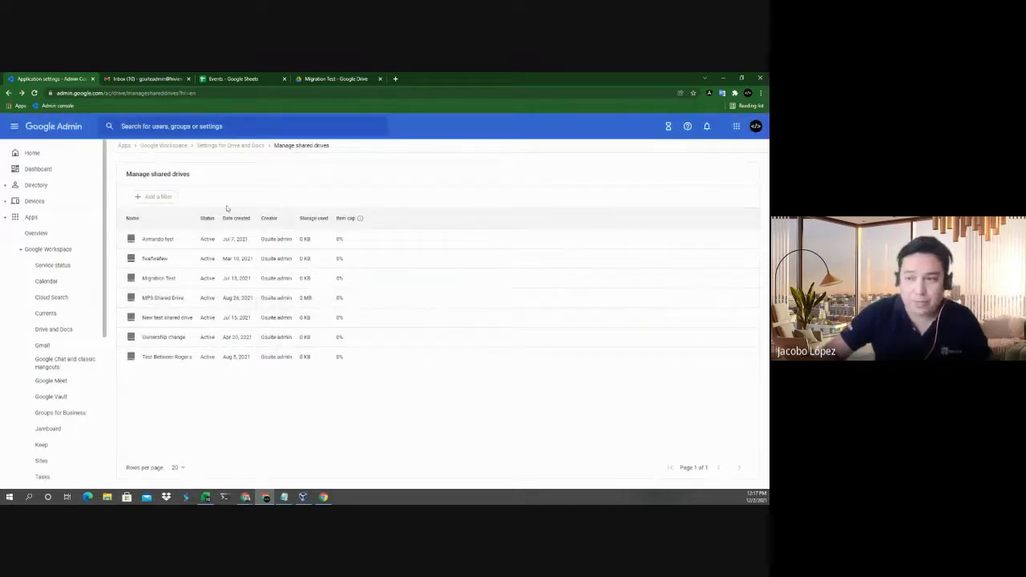
Filter the shared drives list by No managers and open member management for the listed drive to view the suggested people.
{"action": "left_click", "coordinate": [185, 197]}
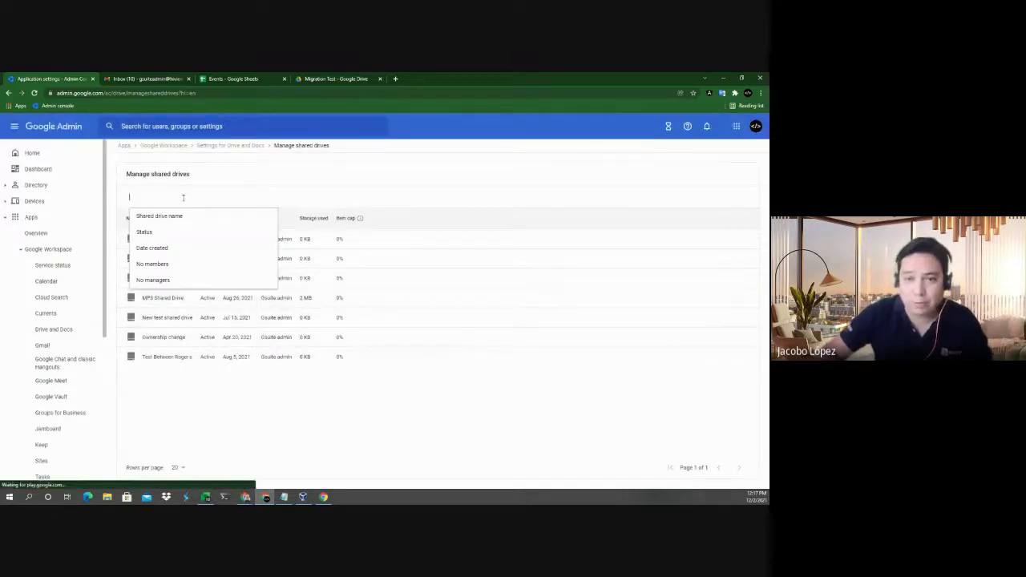
{"action": "left_click", "coordinate": [154, 279]}
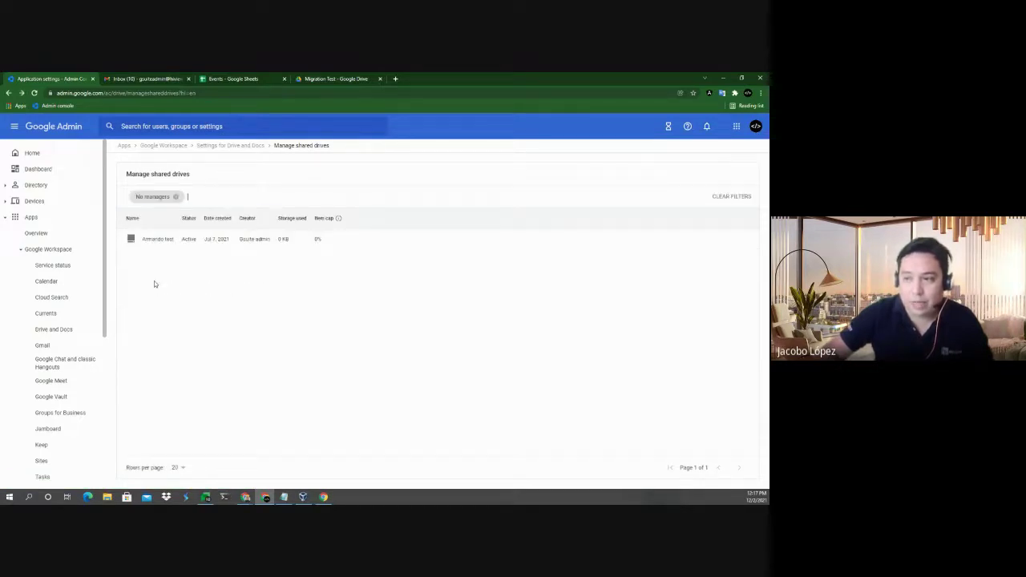
{"action": "mouse_move", "coordinate": [254, 238]}
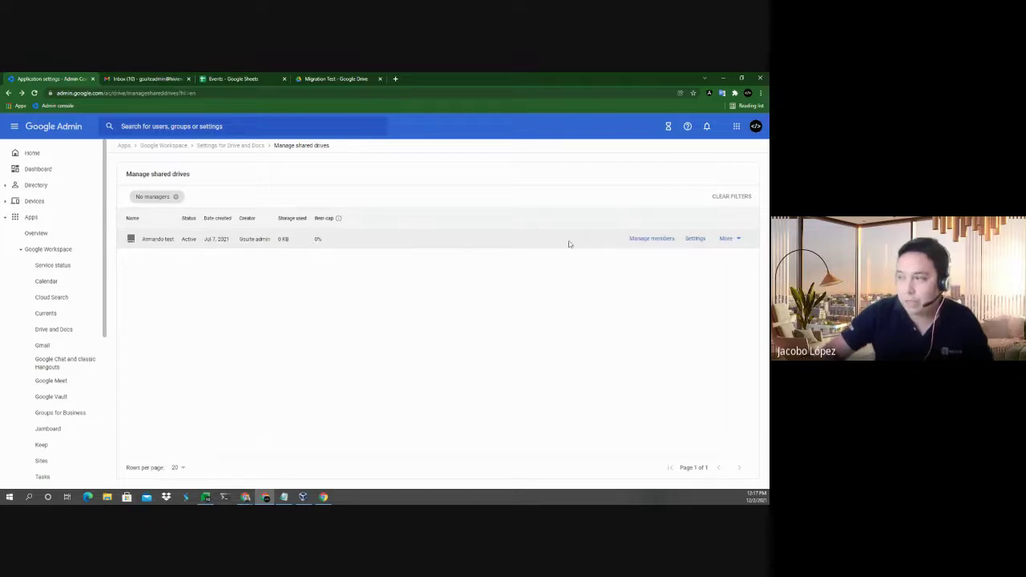
{"action": "left_click", "coordinate": [651, 238]}
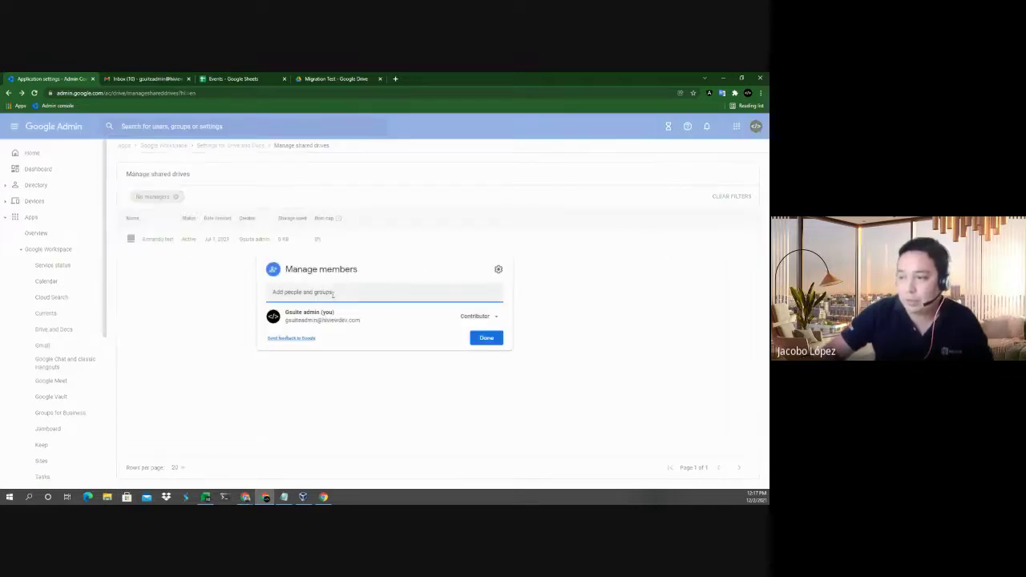
{"action": "left_click", "coordinate": [333, 293]}
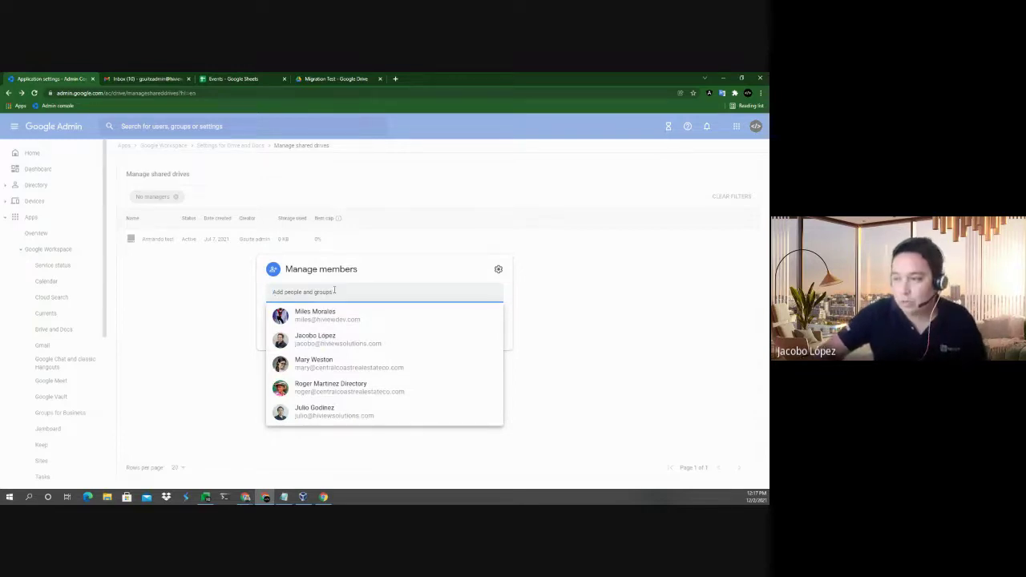
Turn the drive's option allowing managers to modify shared drive settings off and back on, and close member management.
{"action": "left_click", "coordinate": [498, 270]}
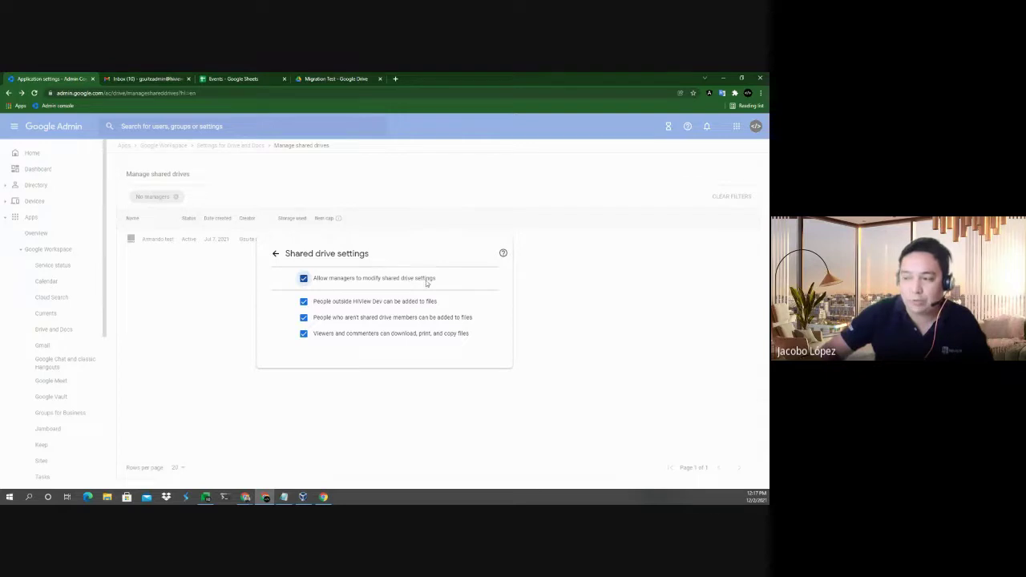
{"action": "left_click", "coordinate": [304, 279]}
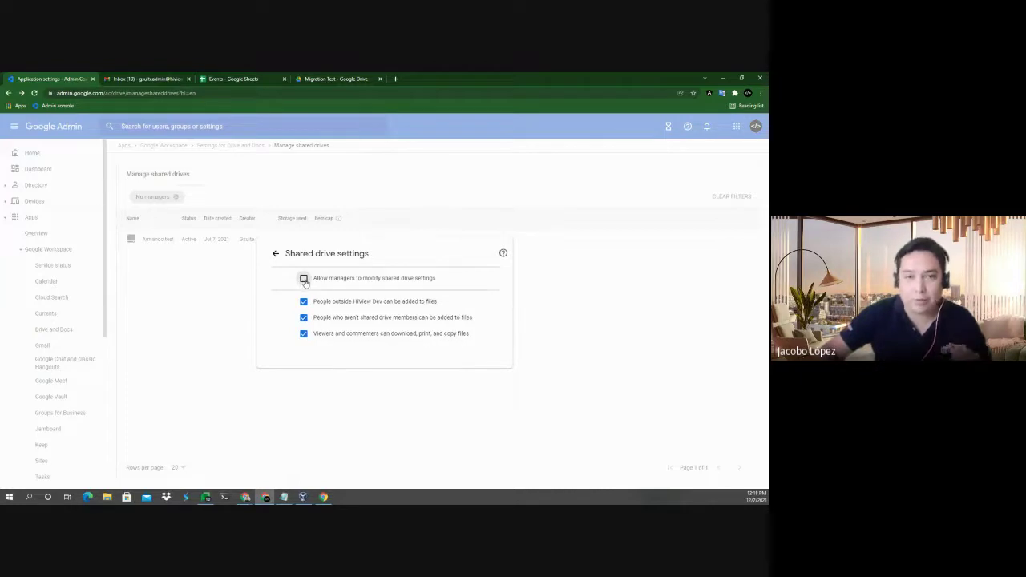
{"action": "left_click", "coordinate": [304, 279]}
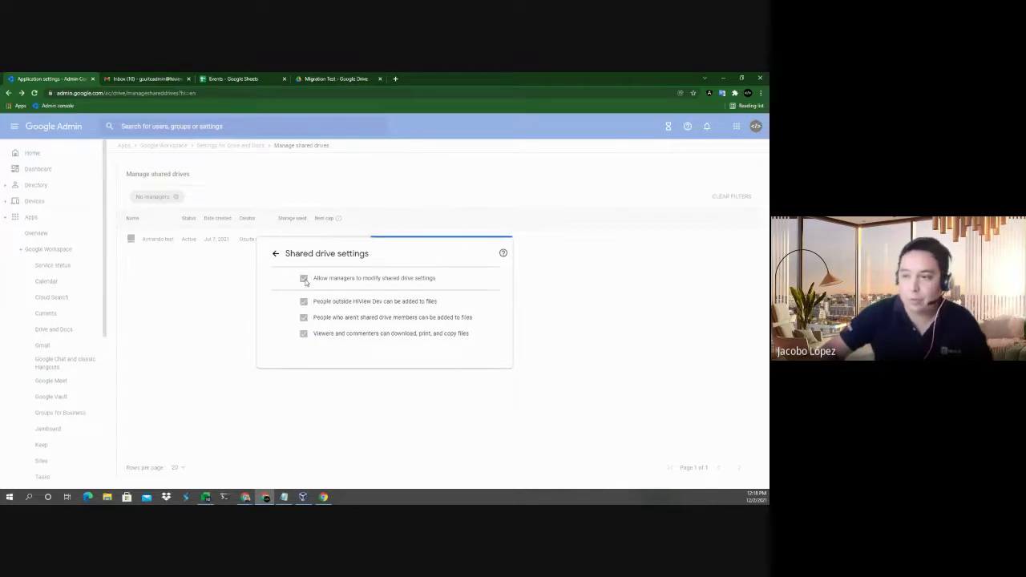
{"action": "left_click", "coordinate": [274, 255]}
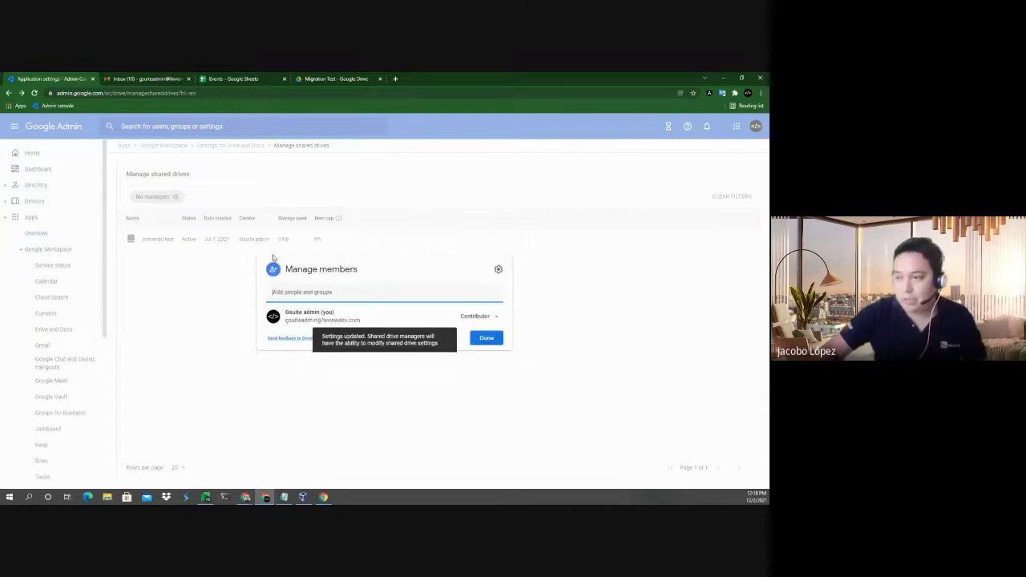
{"action": "left_click", "coordinate": [156, 293]}
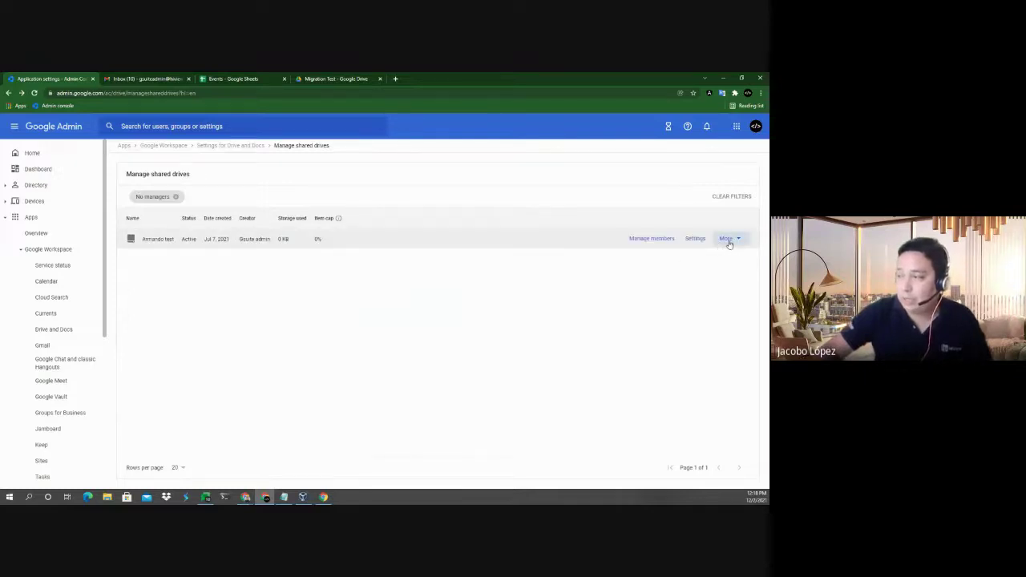
Open the data restoration options for the listed shared drive, check the start and end date fields, and cancel.
{"action": "left_click", "coordinate": [729, 243]}
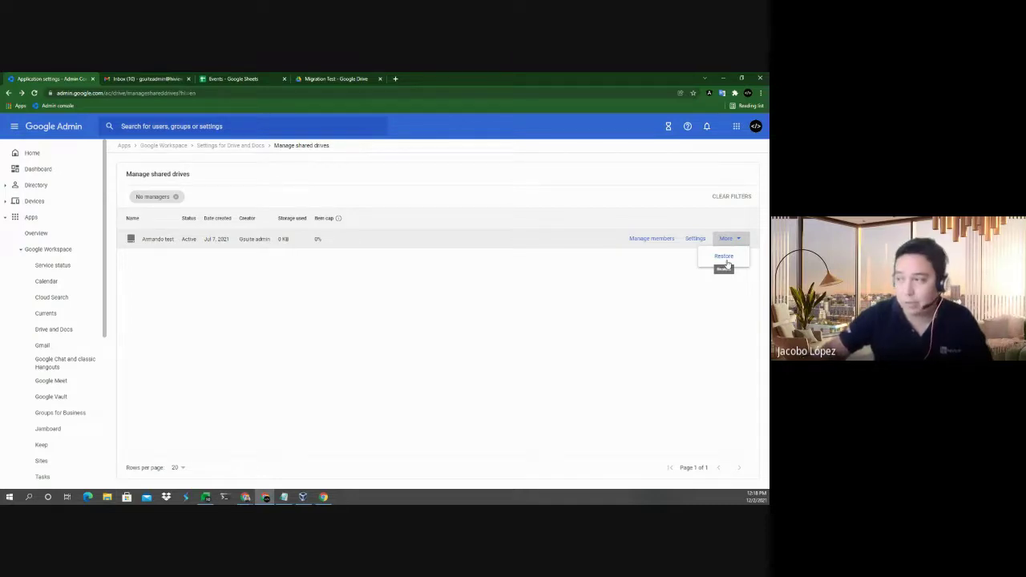
{"action": "left_click", "coordinate": [724, 257]}
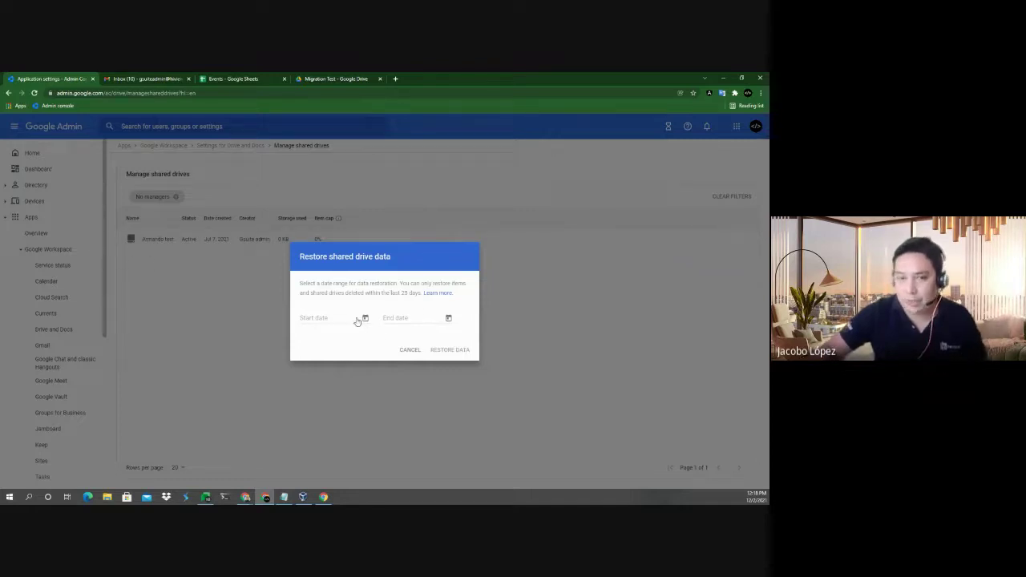
{"action": "left_click", "coordinate": [410, 351]}
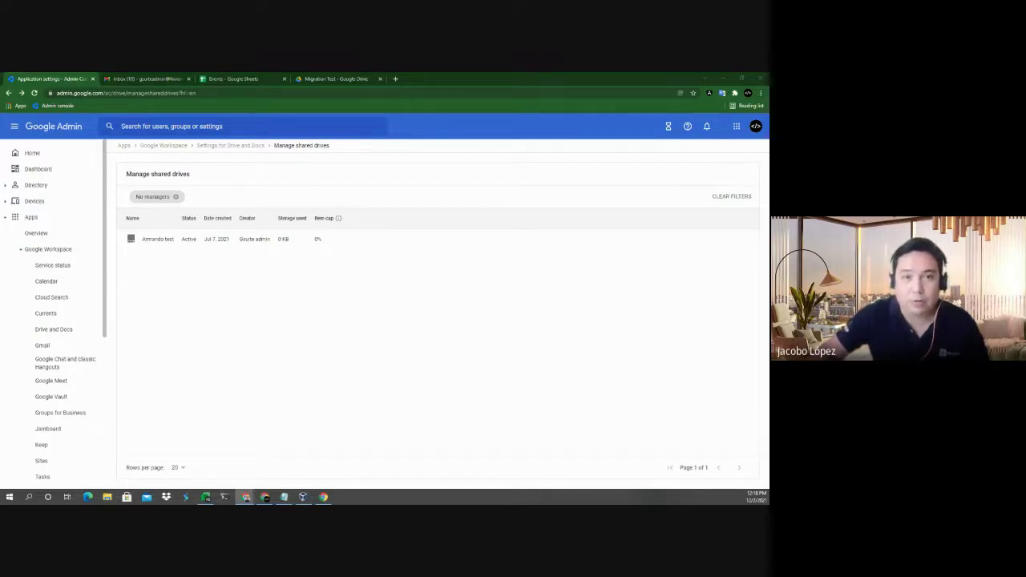
Open the Drive audit log under Reporting and examine the view, edit, move and create events.
{"action": "left_click", "coordinate": [7, 219]}
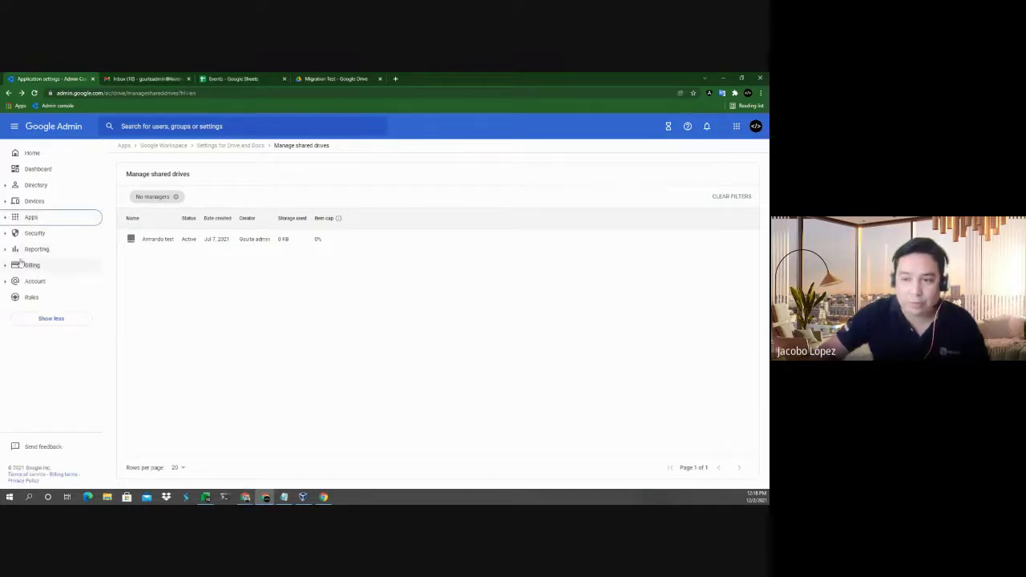
{"action": "left_click", "coordinate": [7, 251]}
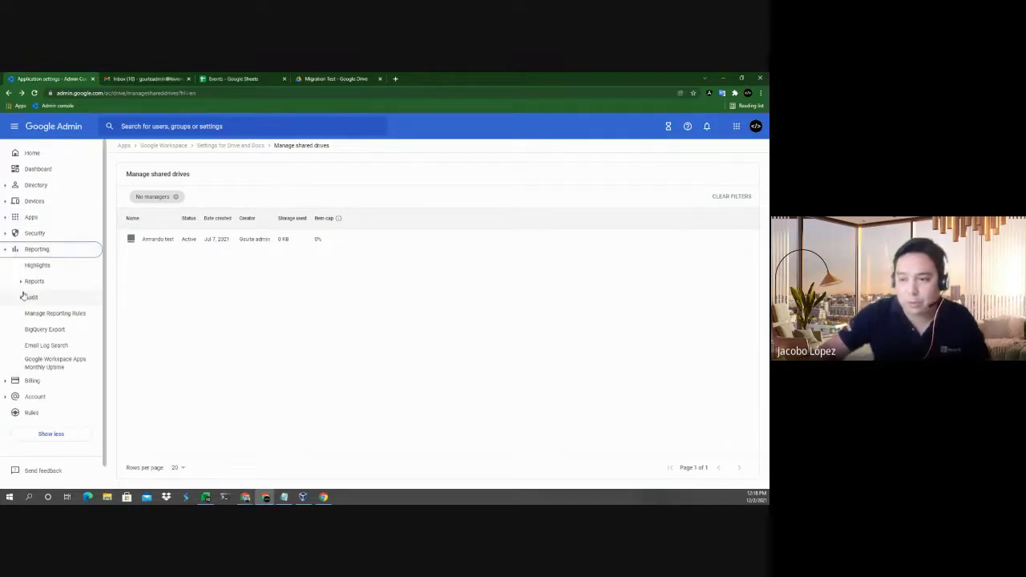
{"action": "left_click", "coordinate": [24, 296]}
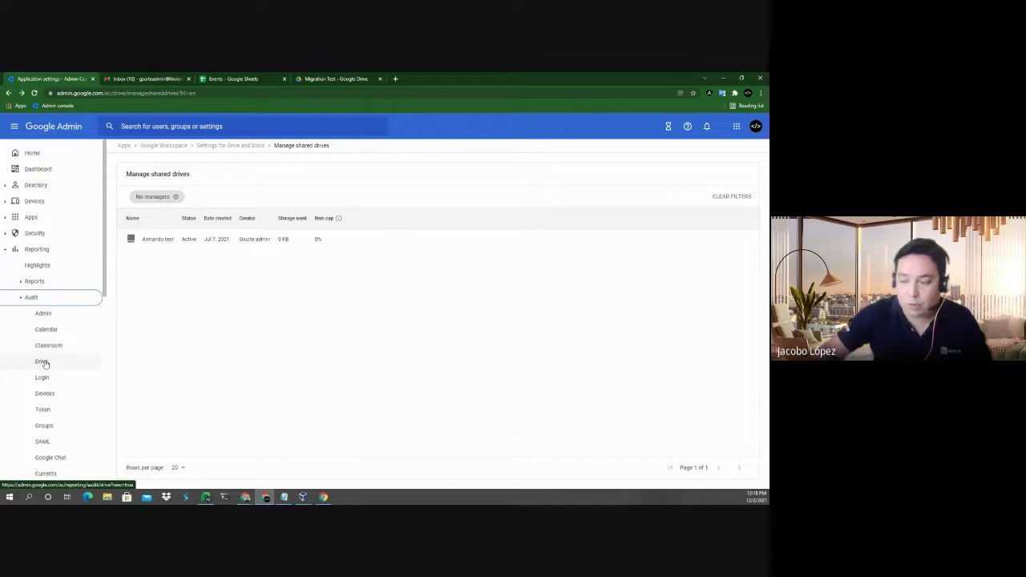
{"action": "left_click", "coordinate": [42, 363]}
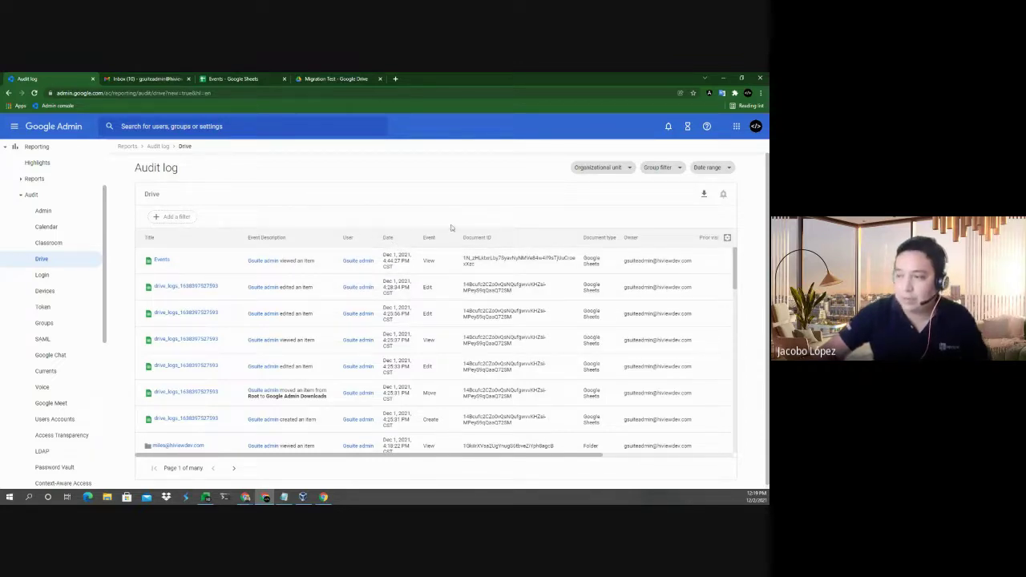
{"action": "left_click_drag", "start_coordinate": [440, 262], "coordinate": [427, 261]}
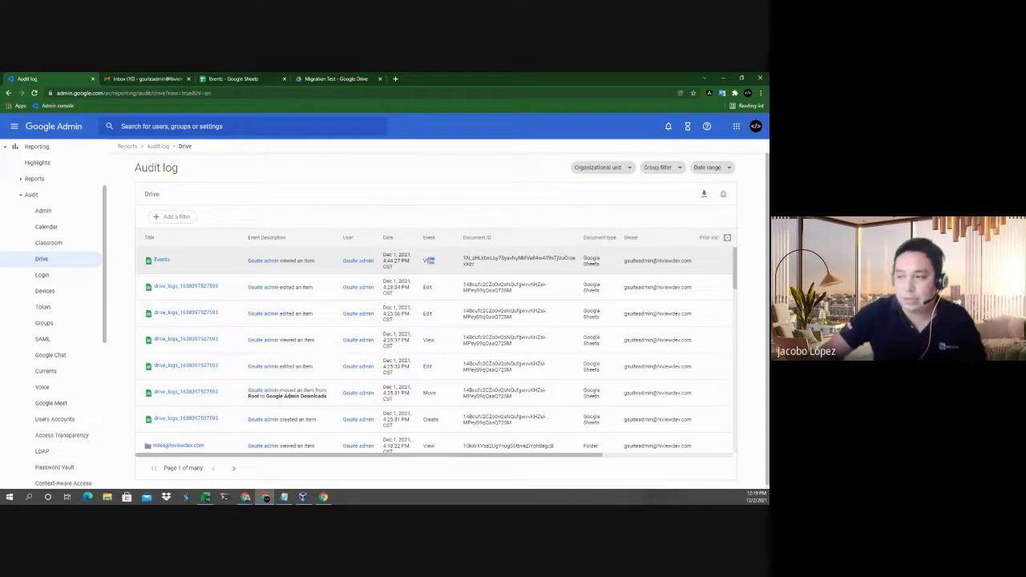
{"action": "left_click", "coordinate": [433, 317]}
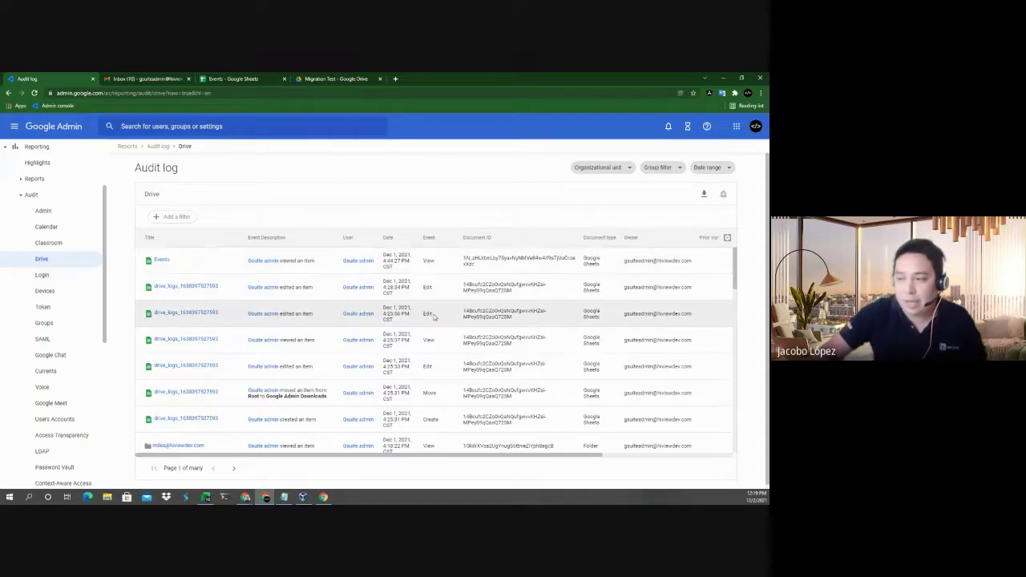
{"action": "double_click", "coordinate": [429, 392]}
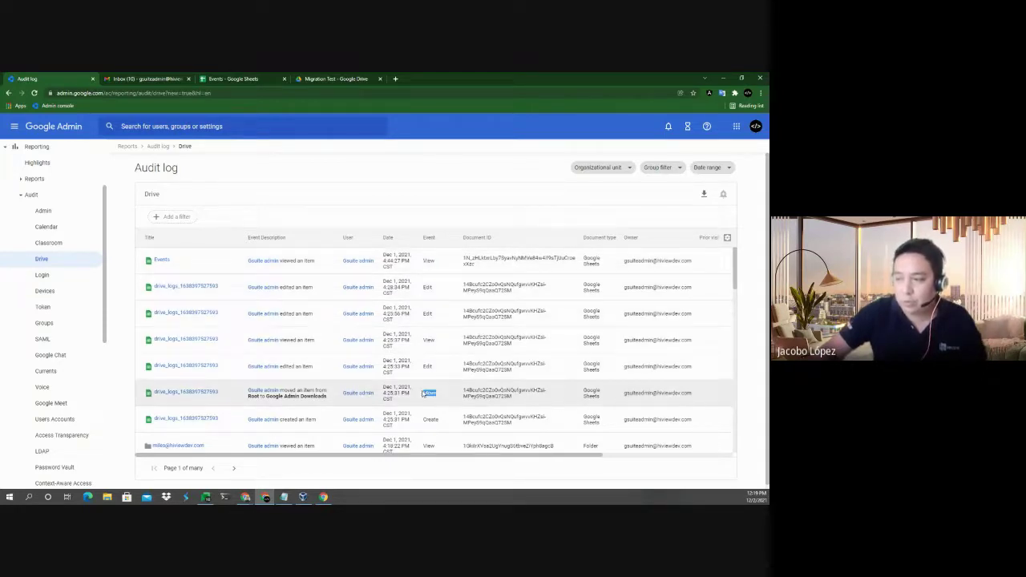
{"action": "double_click", "coordinate": [433, 419]}
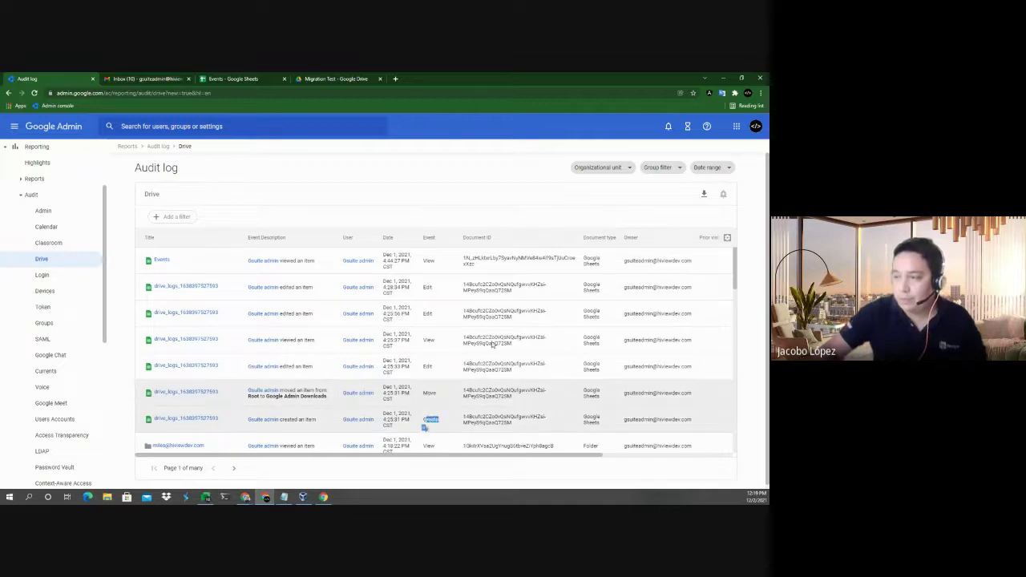
Filter the Drive audit log by the Events file's document ID and review the matching entries through the IP address and visitor columns.
{"action": "left_click", "coordinate": [475, 266]}
{"action": "double_click", "coordinate": [471, 264]}
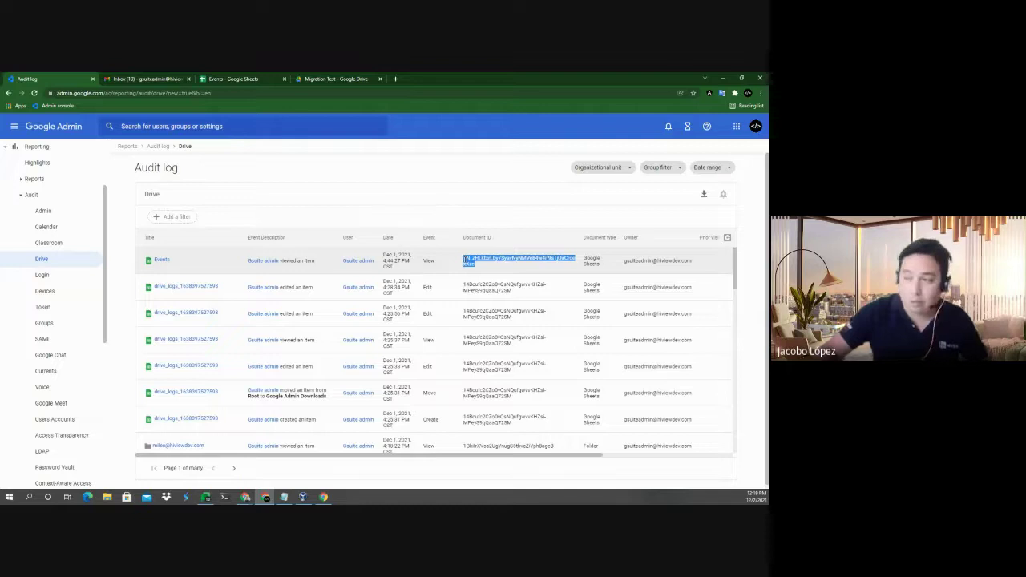
{"action": "left_click", "coordinate": [222, 216]}
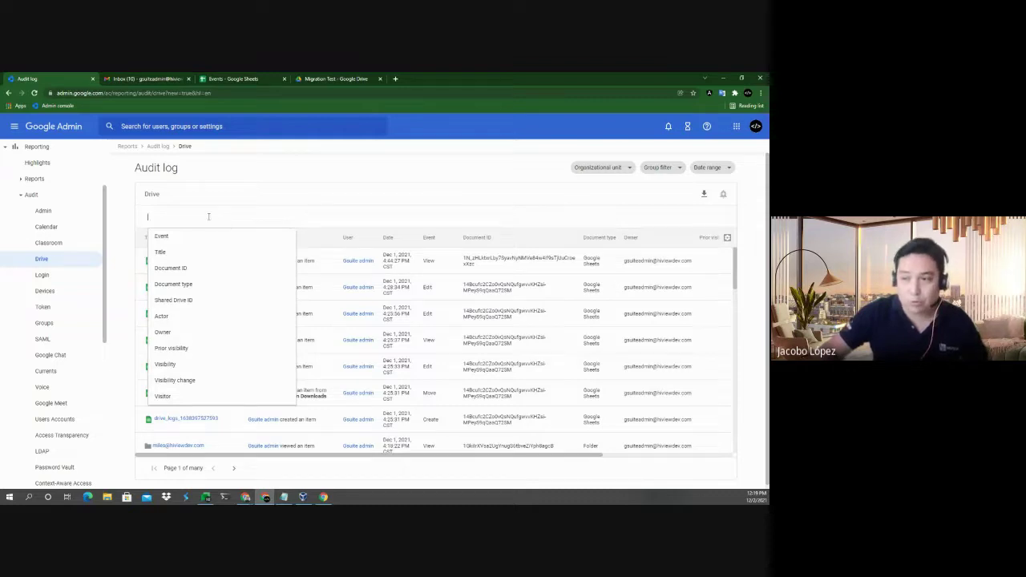
{"action": "left_click", "coordinate": [180, 268]}
{"action": "key", "text": "ctrl+v"}
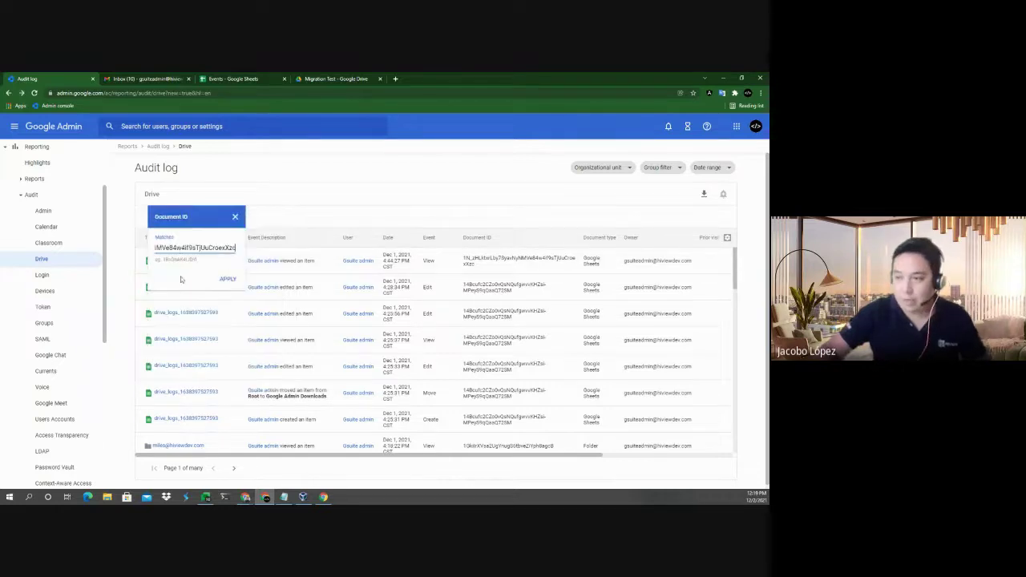
{"action": "left_click", "coordinate": [228, 279]}
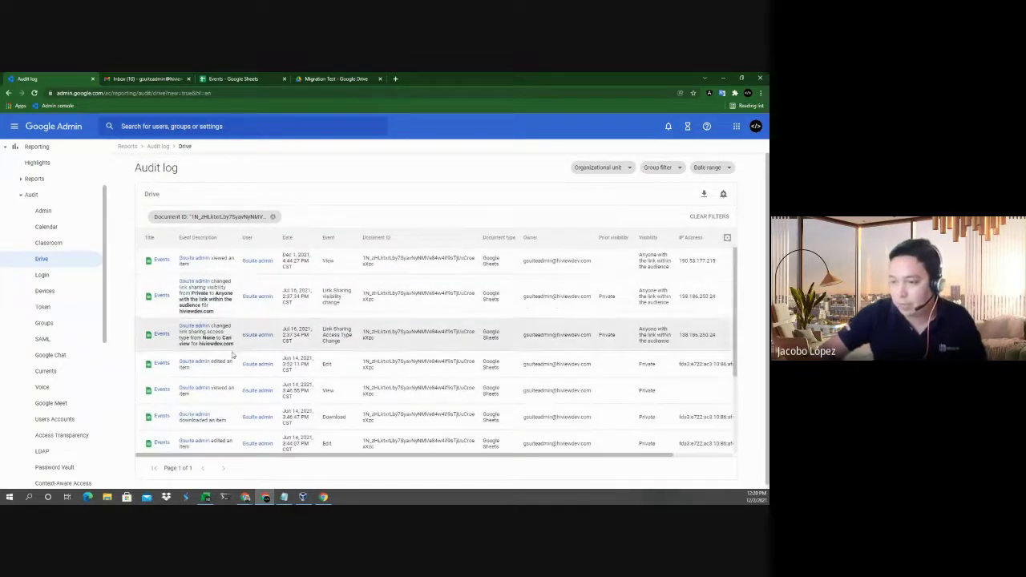
{"action": "scroll", "coordinate": [295, 343], "scroll_direction": "down", "scroll_amount": 3}
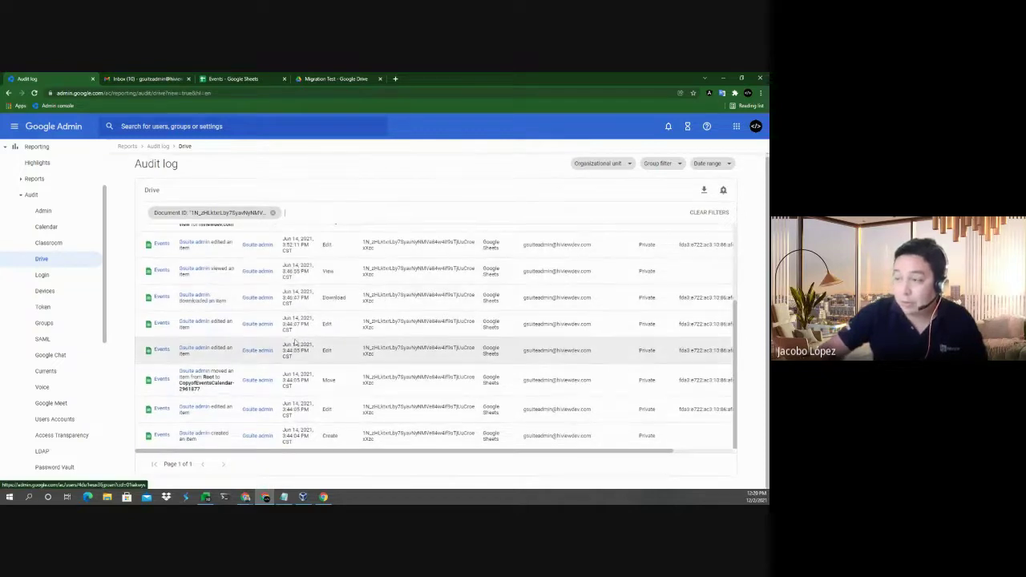
{"action": "scroll", "coordinate": [295, 342], "scroll_direction": "up", "scroll_amount": 4}
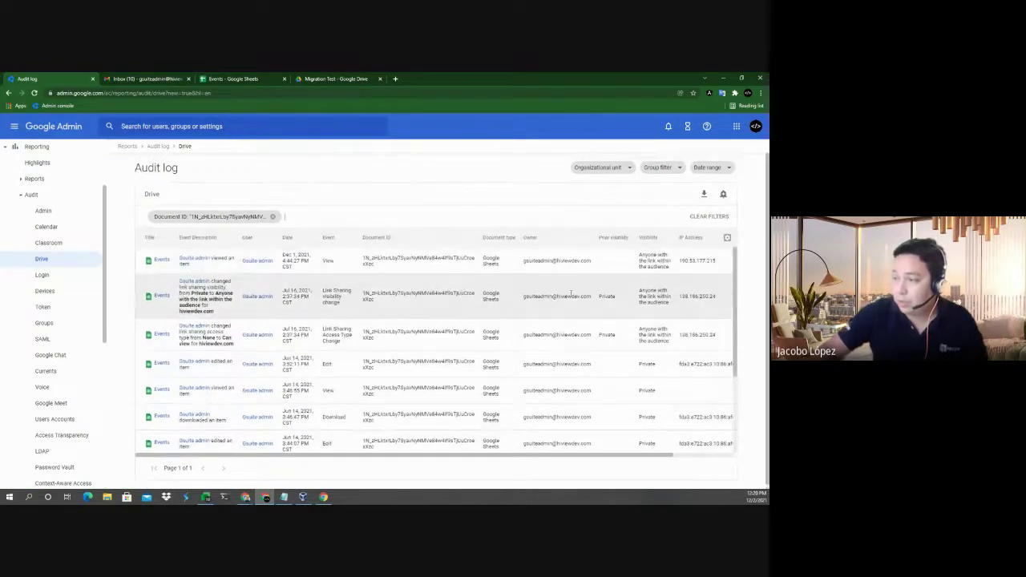
{"action": "left_click_drag", "start_coordinate": [356, 457], "coordinate": [433, 461]}
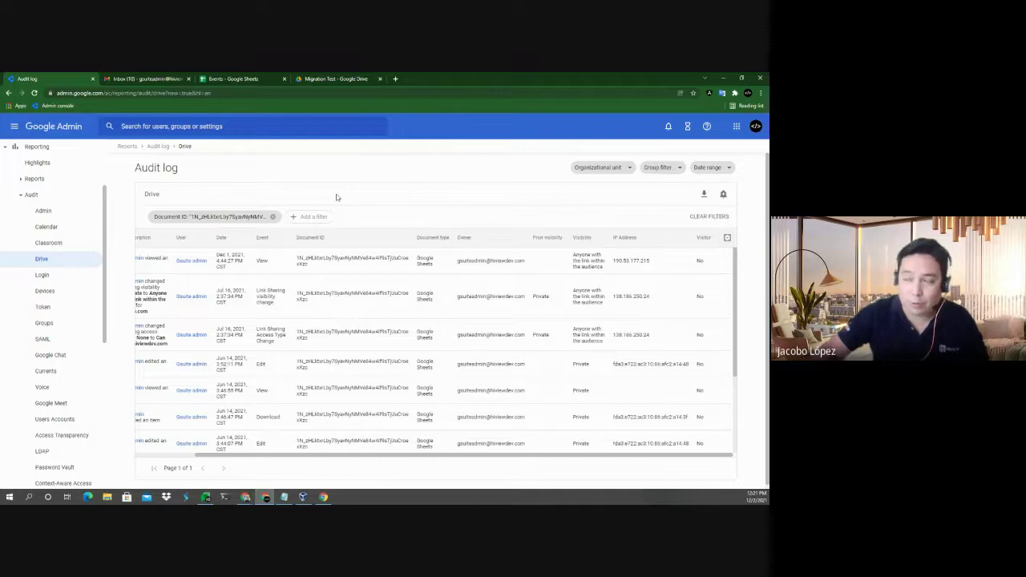
Create a reporting rule named "sensitive" from the document ID filter, sending alerts to the alert center and super administrators.
{"action": "left_click", "coordinate": [722, 196]}
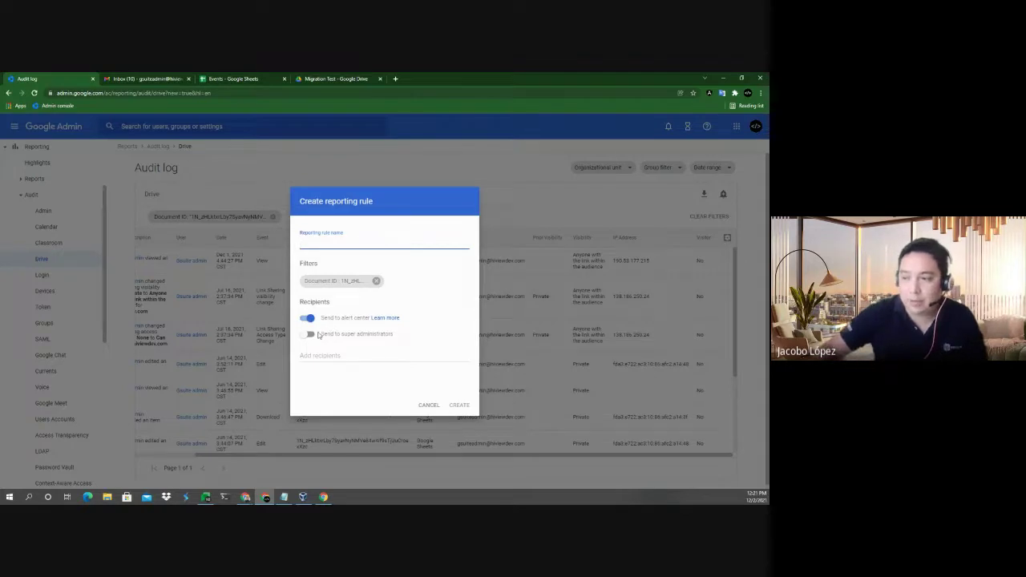
{"action": "left_click", "coordinate": [310, 335]}
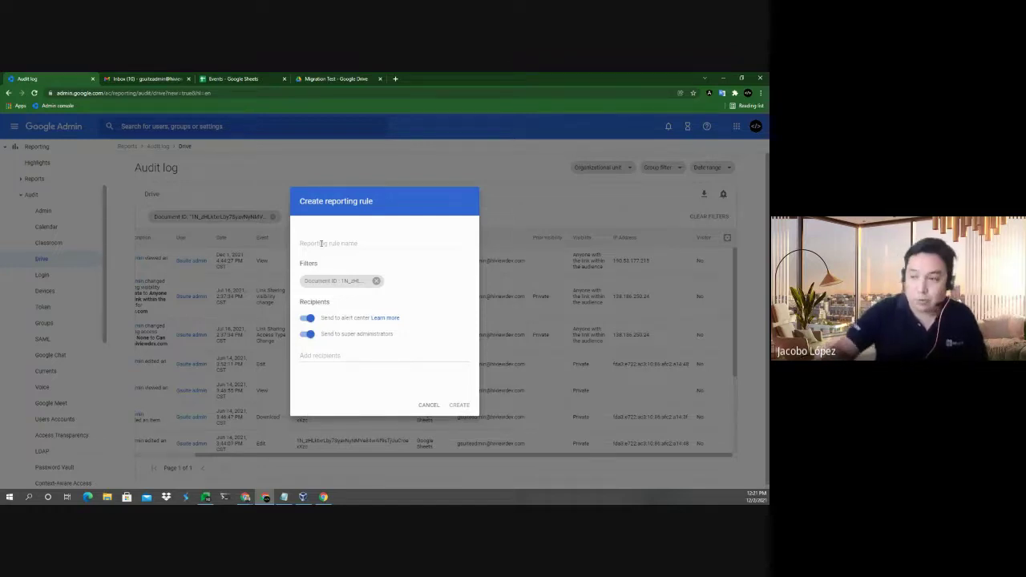
{"action": "left_click", "coordinate": [322, 243]}
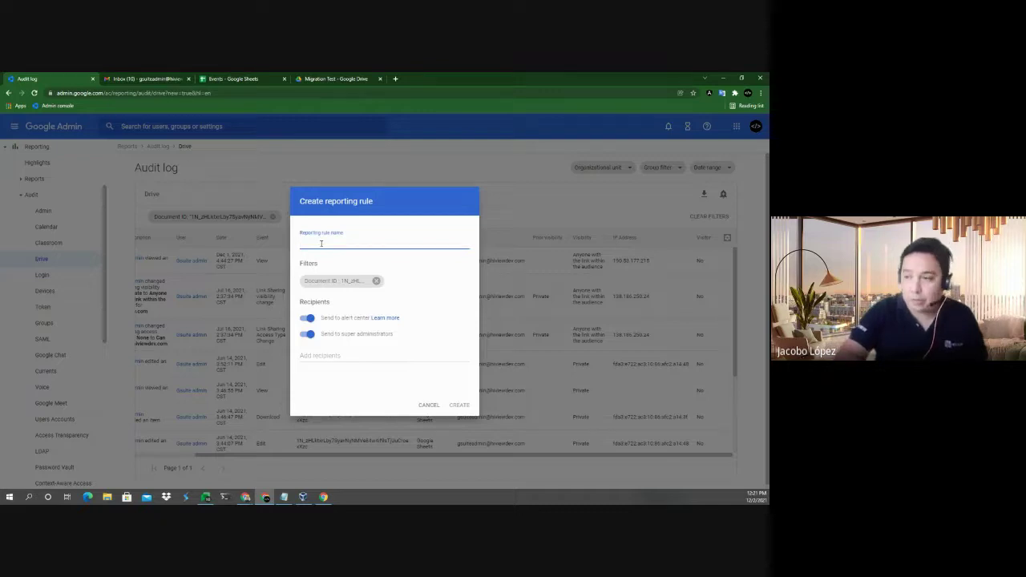
{"action": "type", "text": "ser"}
{"action": "type", "text": "sitive"}
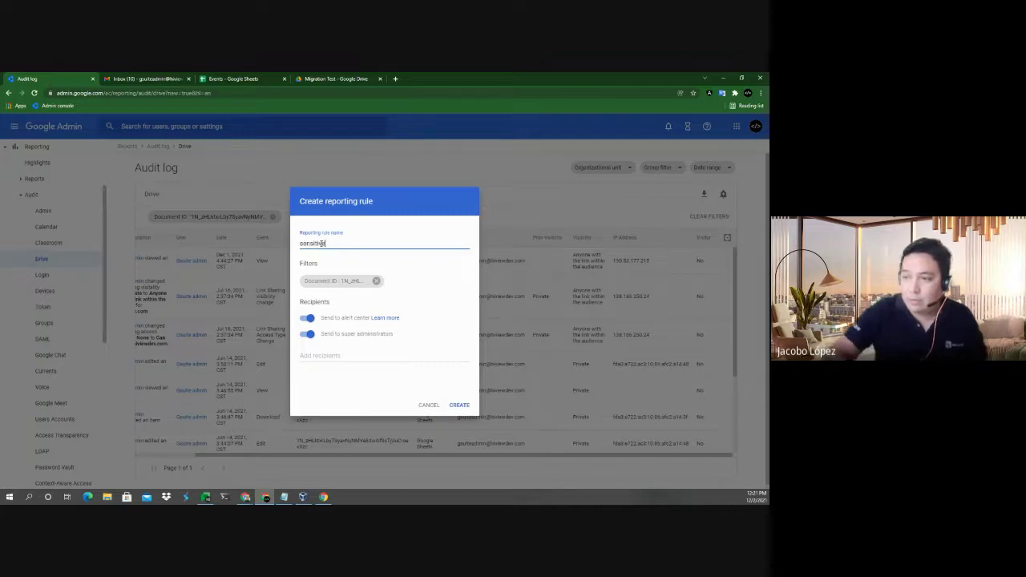
{"action": "left_click", "coordinate": [333, 355]}
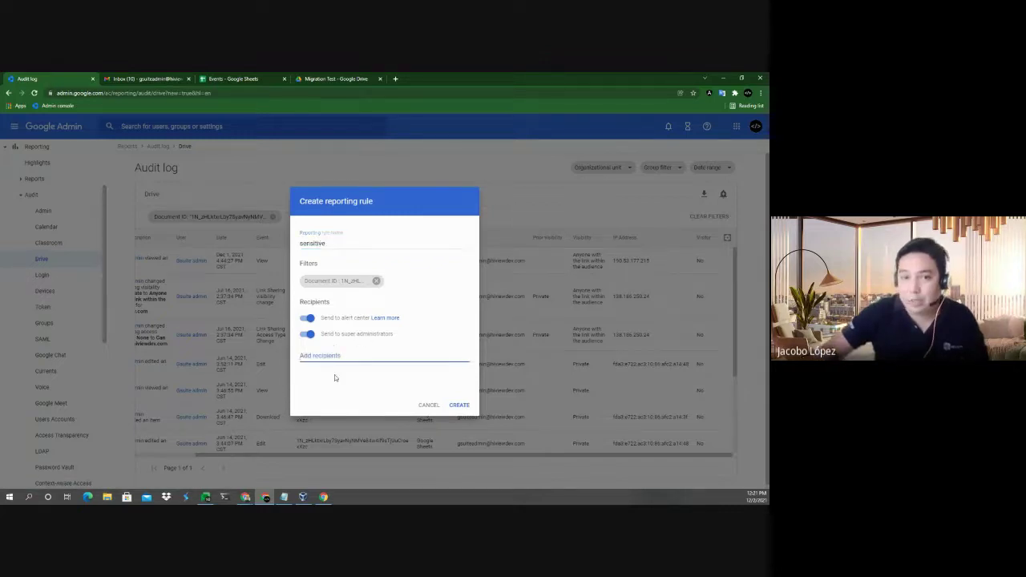
{"action": "left_click", "coordinate": [459, 405]}
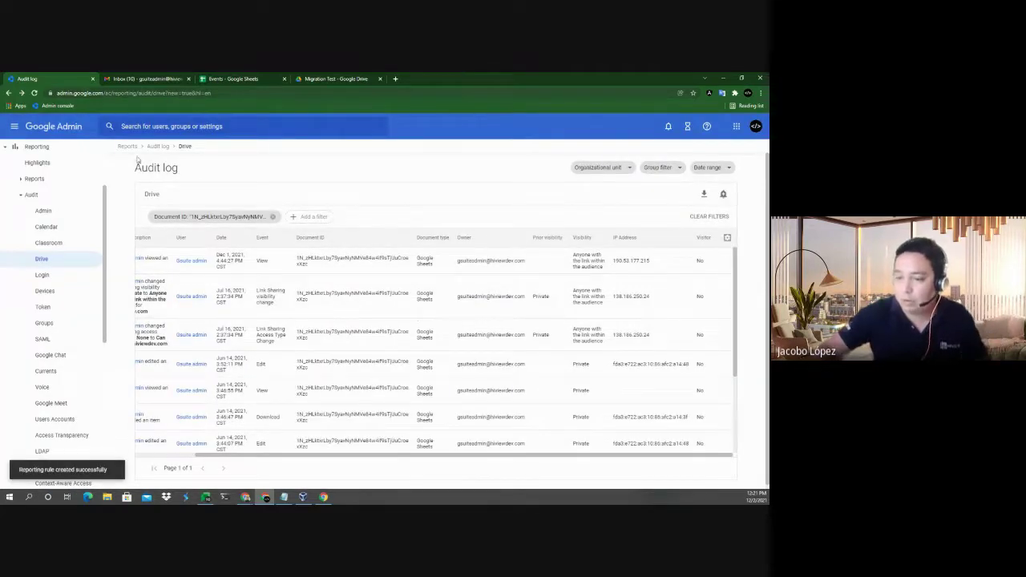
Open the alert center from the Admin home page and review the rules list that manages its alerts and email notifications.
{"action": "left_click", "coordinate": [72, 128]}
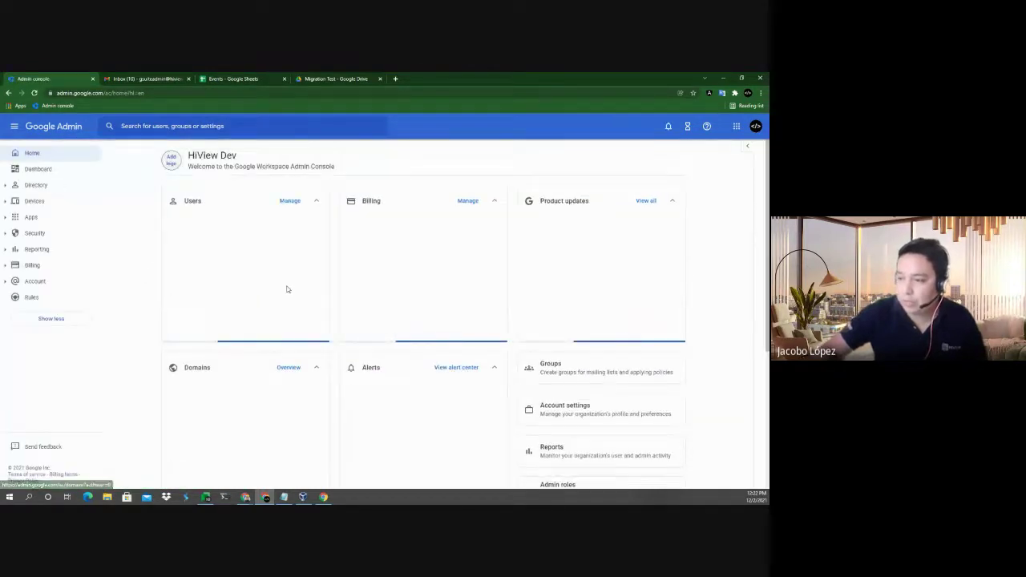
{"action": "scroll", "coordinate": [287, 290], "scroll_direction": "down", "scroll_amount": 3}
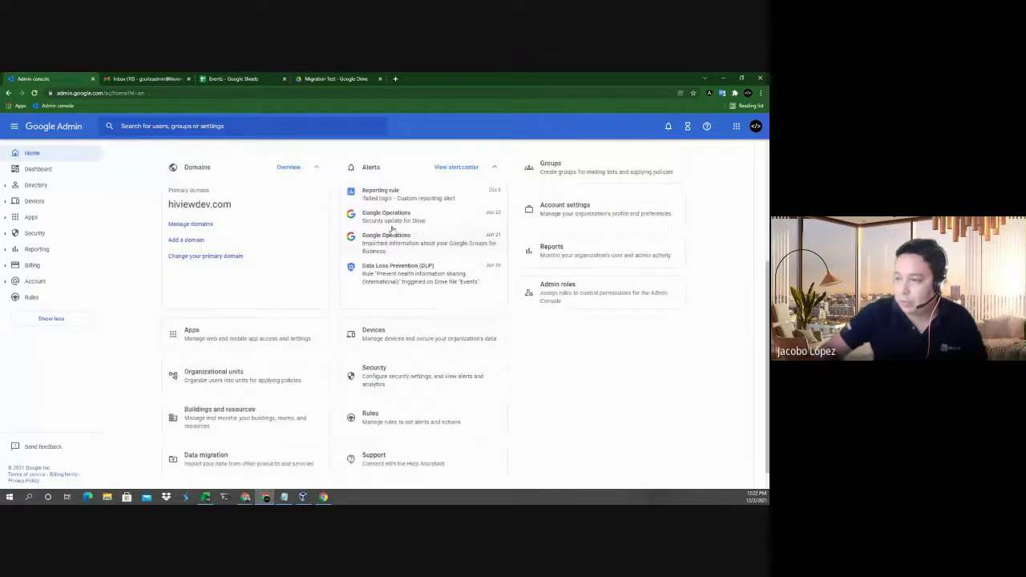
{"action": "left_click", "coordinate": [377, 170]}
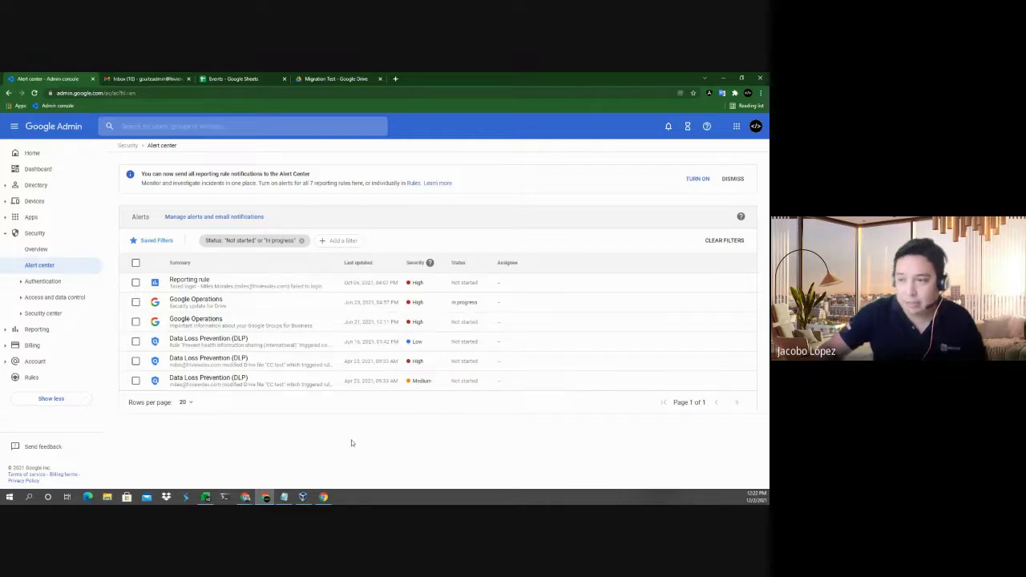
{"action": "left_click", "coordinate": [198, 217]}
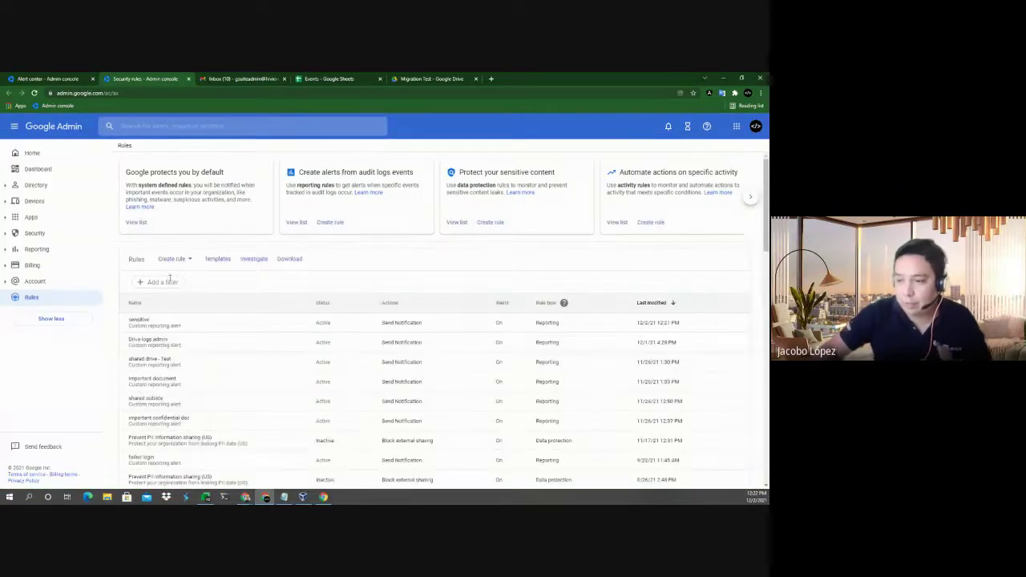
{"action": "left_click", "coordinate": [178, 337]}
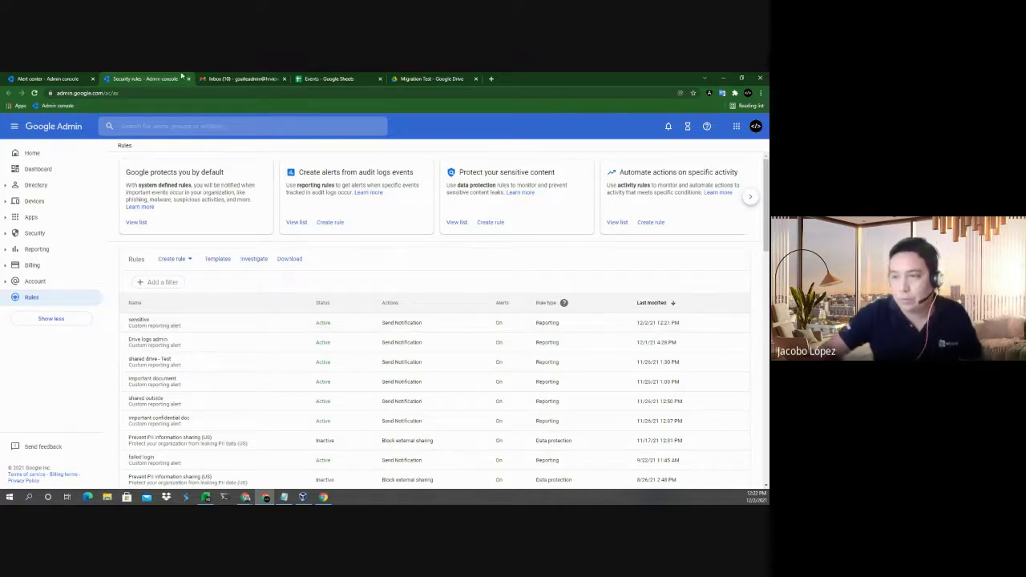
{"action": "left_click", "coordinate": [60, 79]}
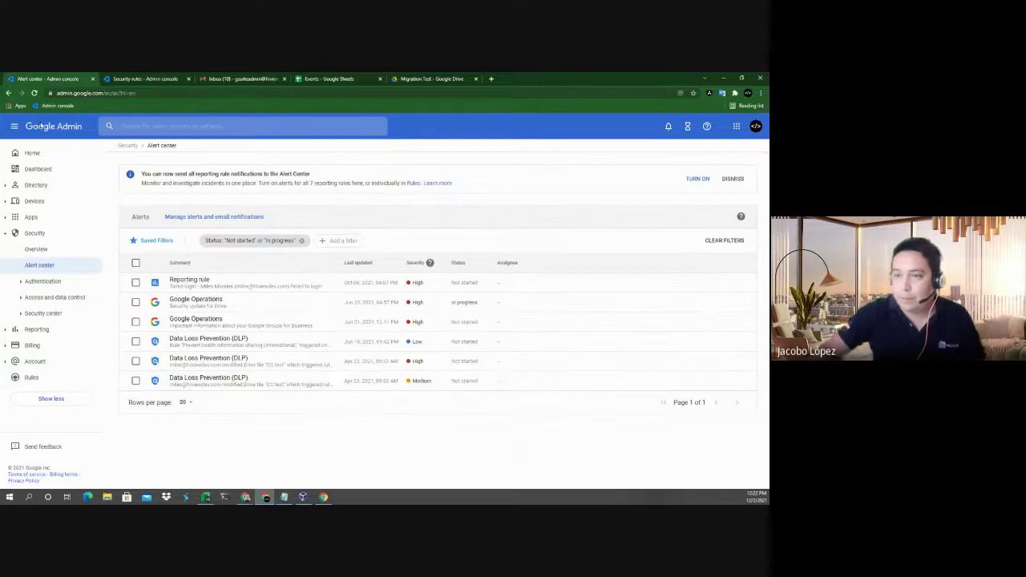
Export the Drive audit log with all columns to Google Sheets and open the exported spreadsheet.
{"action": "left_click", "coordinate": [9, 93]}
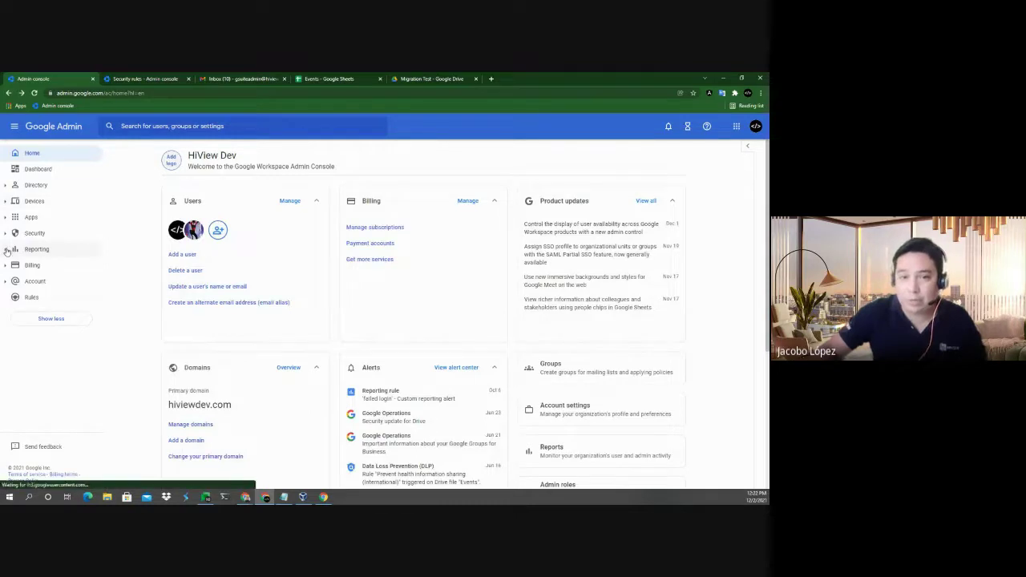
{"action": "left_click", "coordinate": [6, 250]}
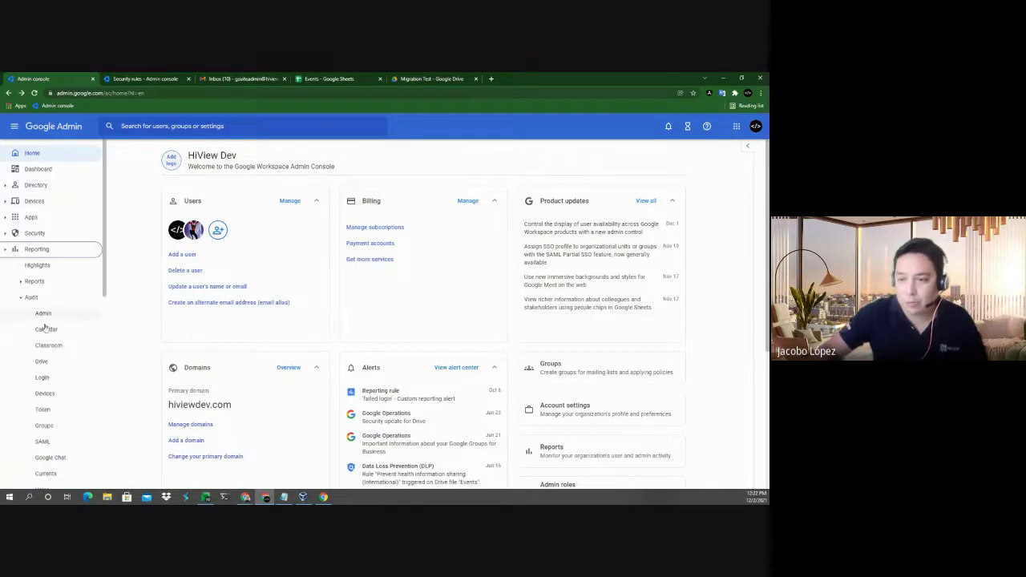
{"action": "left_click", "coordinate": [42, 363]}
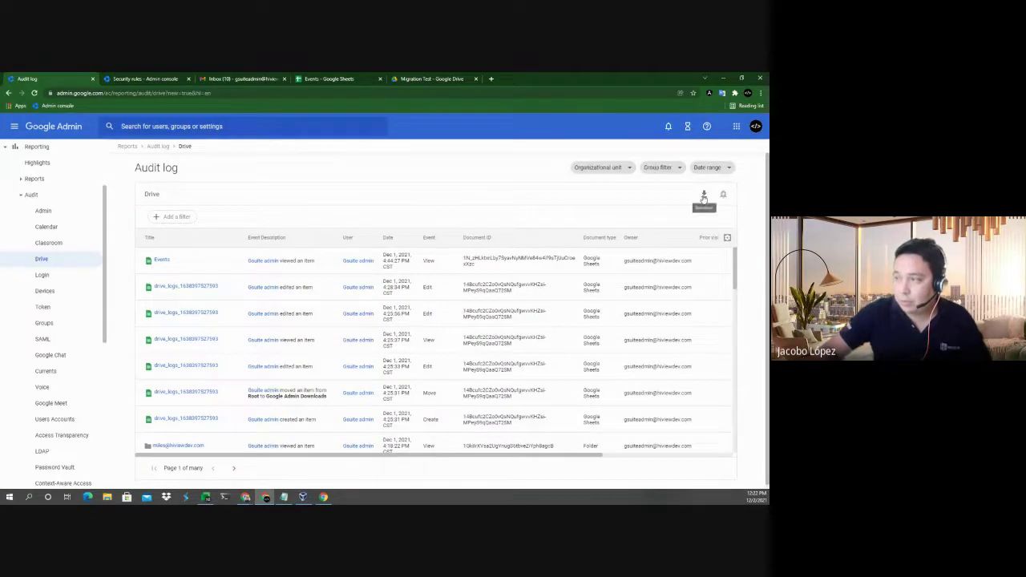
{"action": "left_click", "coordinate": [704, 194]}
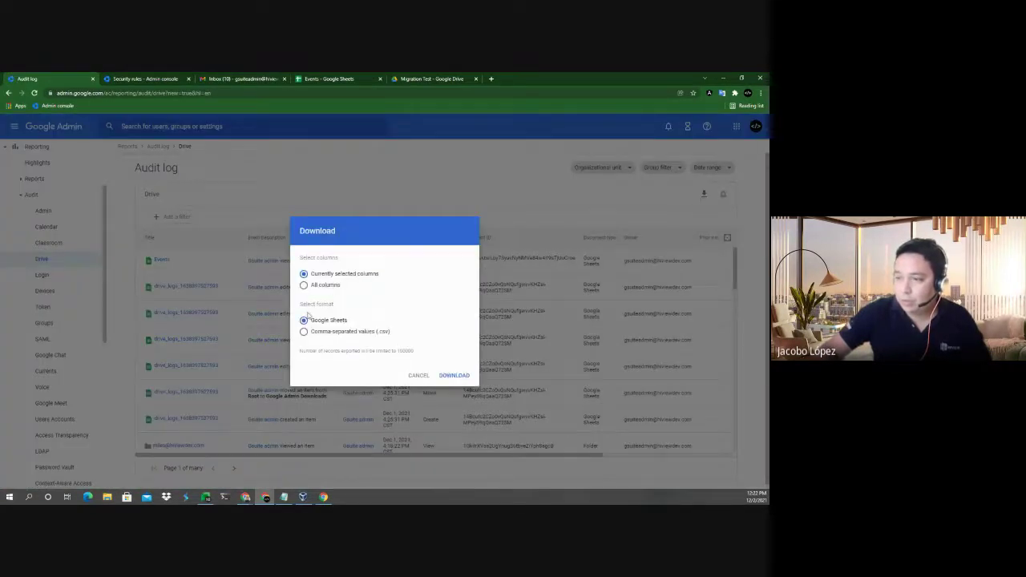
{"action": "left_click", "coordinate": [304, 285]}
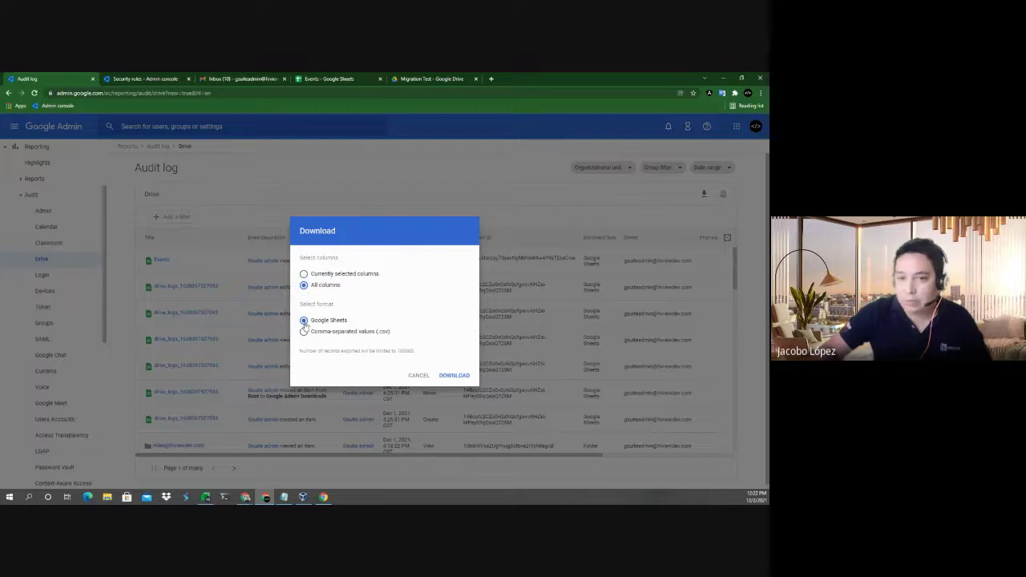
{"action": "left_click", "coordinate": [454, 375]}
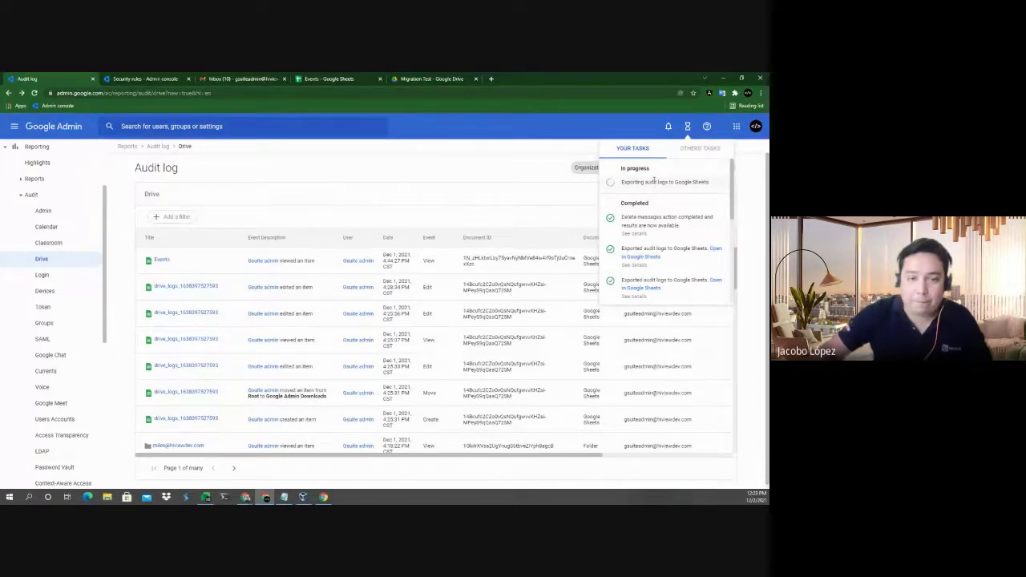
{"action": "left_click", "coordinate": [653, 193]}
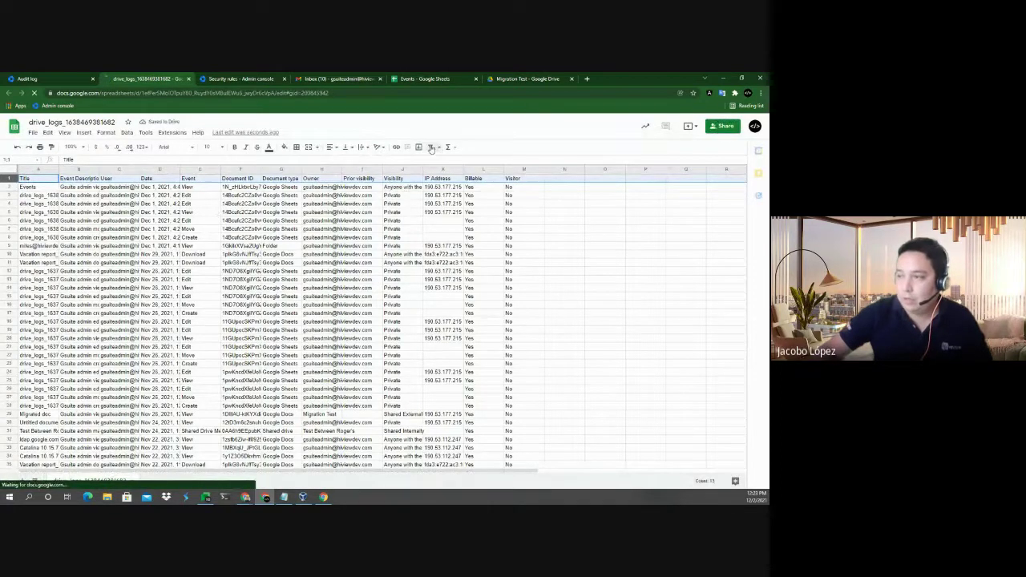
Add a filter to the whole exported log, show only Delete in the Event column, and return to the Drive audit log.
{"action": "key", "text": "ctrl+a"}
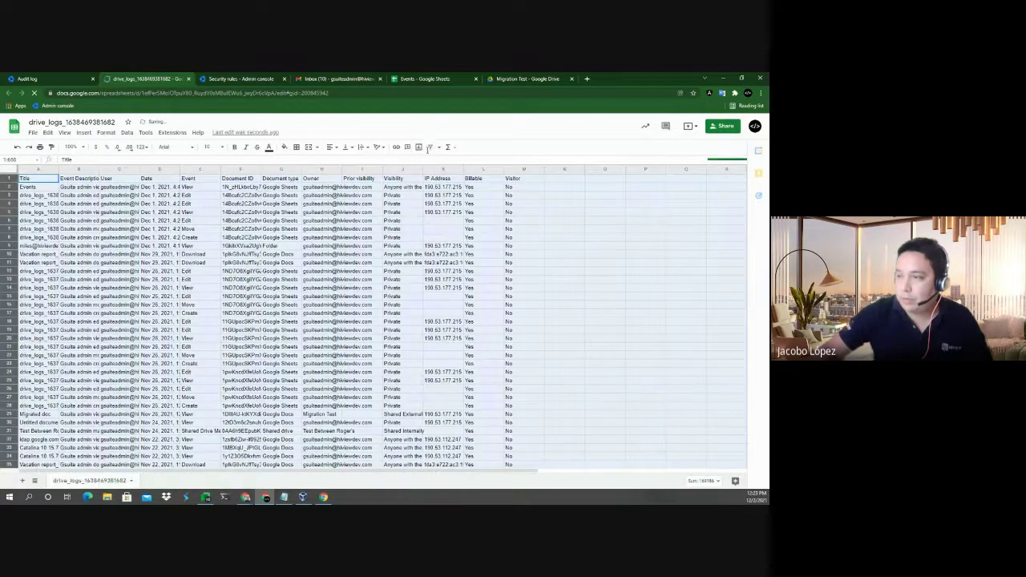
{"action": "left_click", "coordinate": [430, 149]}
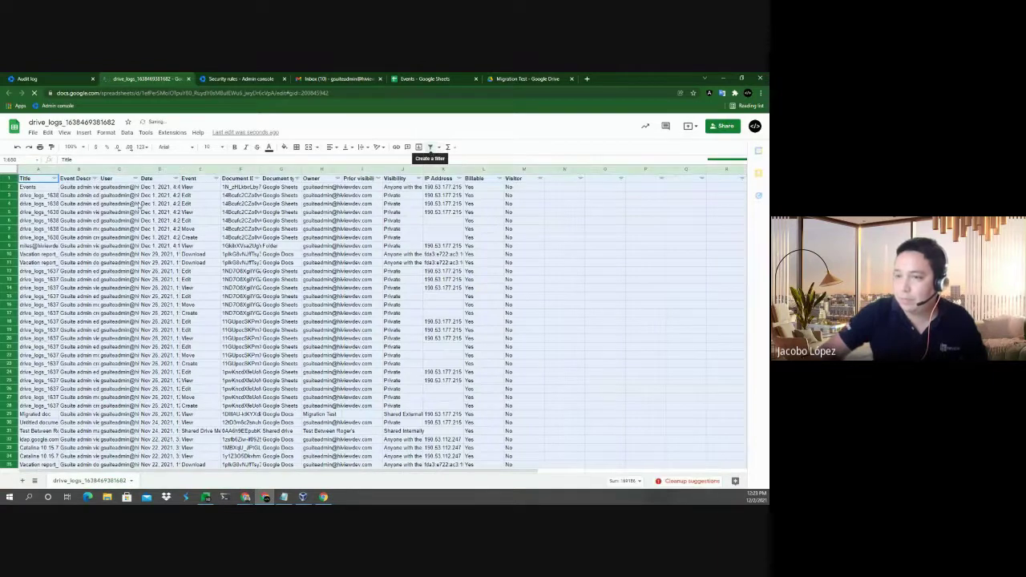
{"action": "left_click", "coordinate": [136, 204]}
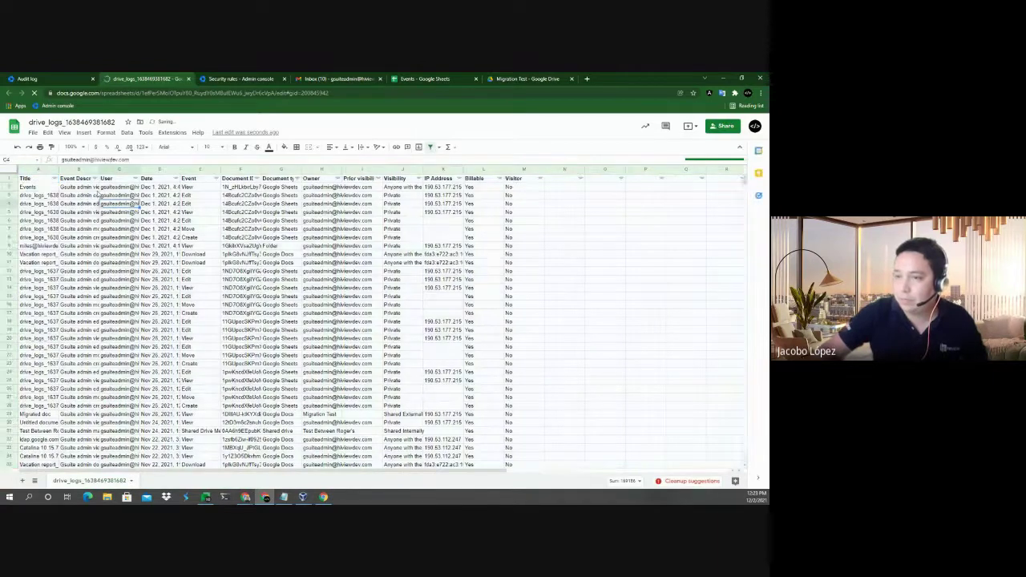
{"action": "left_click", "coordinate": [216, 178]}
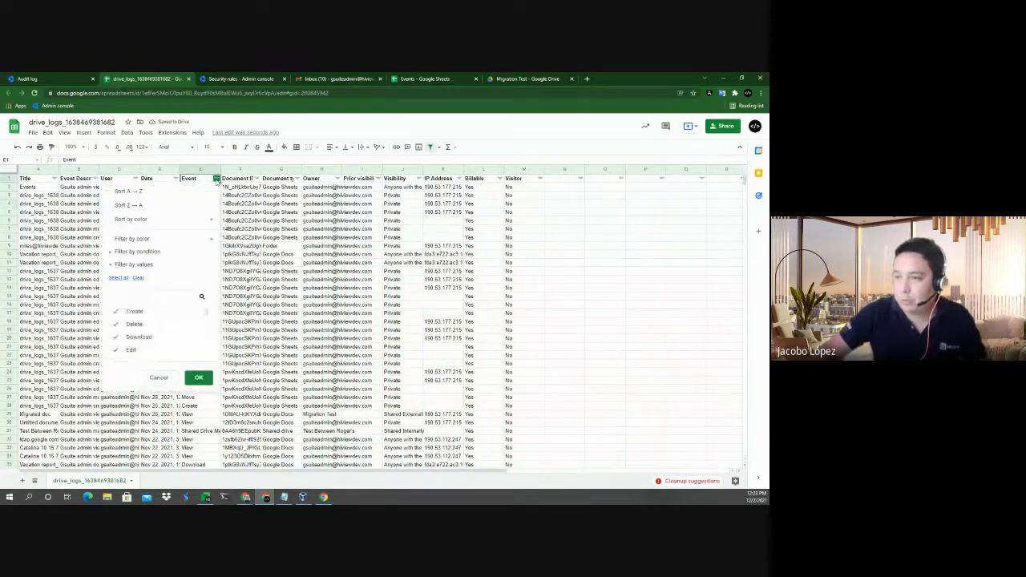
{"action": "left_click", "coordinate": [138, 277]}
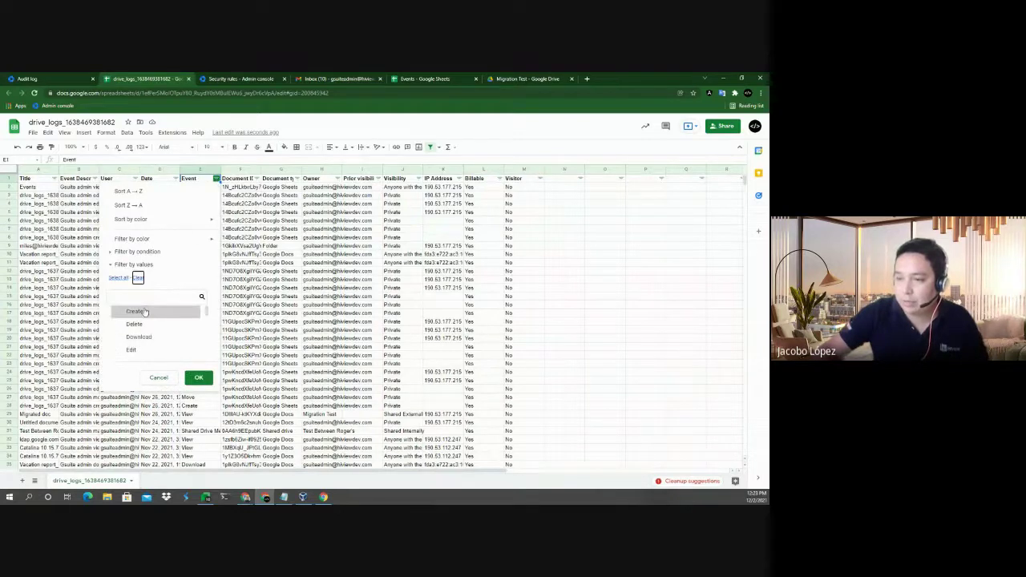
{"action": "left_click", "coordinate": [136, 325]}
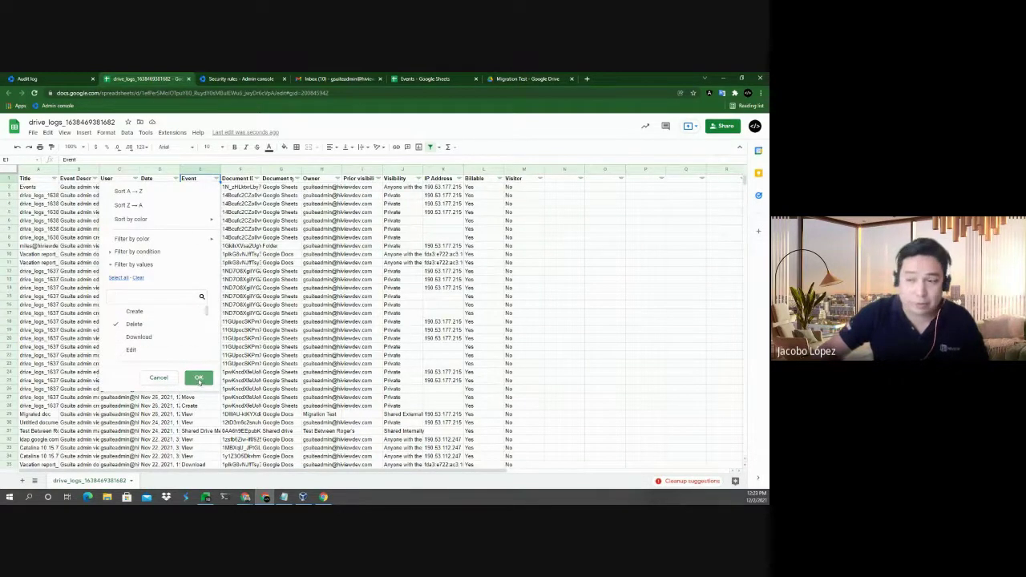
{"action": "left_click", "coordinate": [199, 378]}
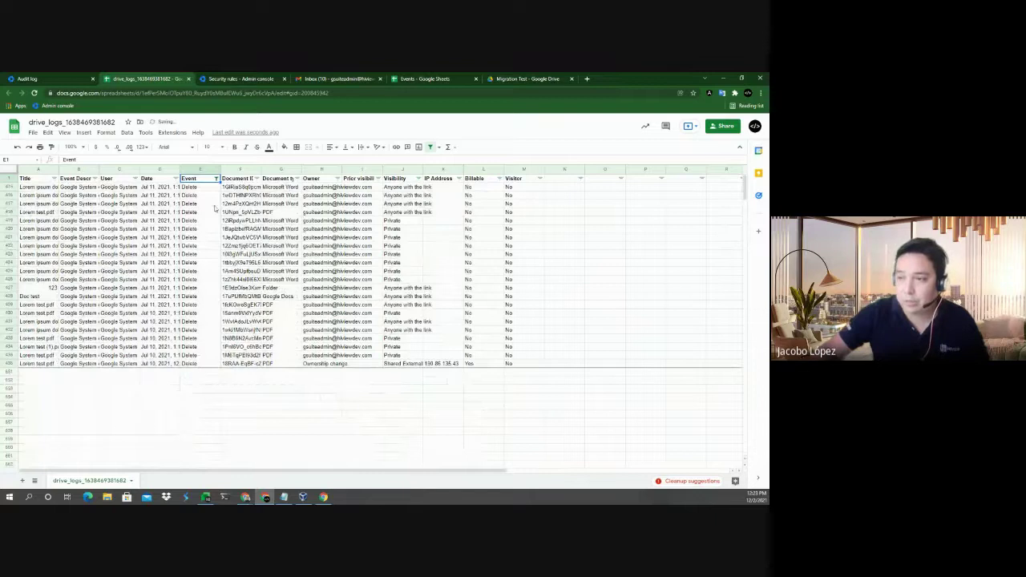
{"action": "left_click", "coordinate": [33, 79]}
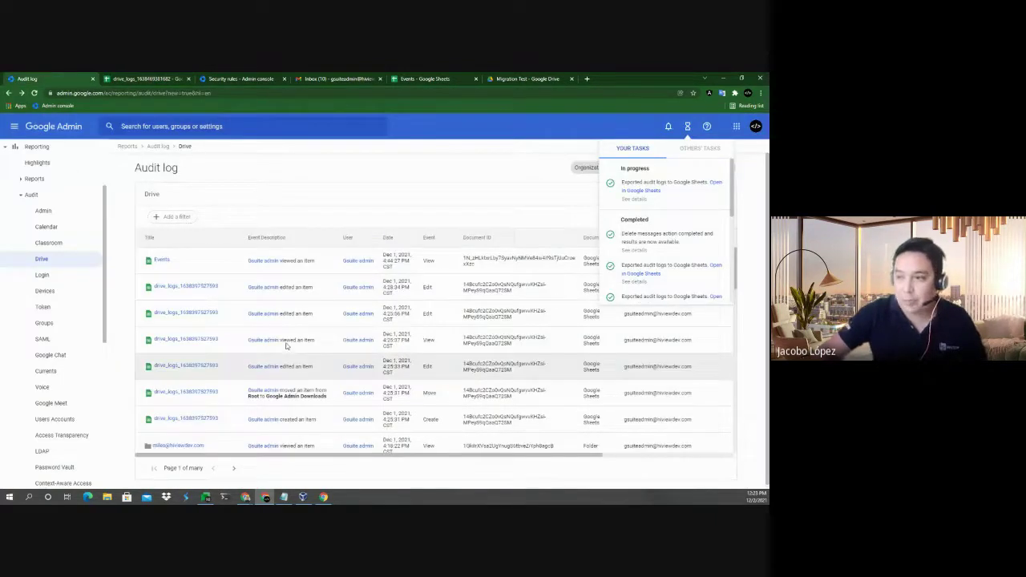
{"action": "left_click", "coordinate": [236, 176]}
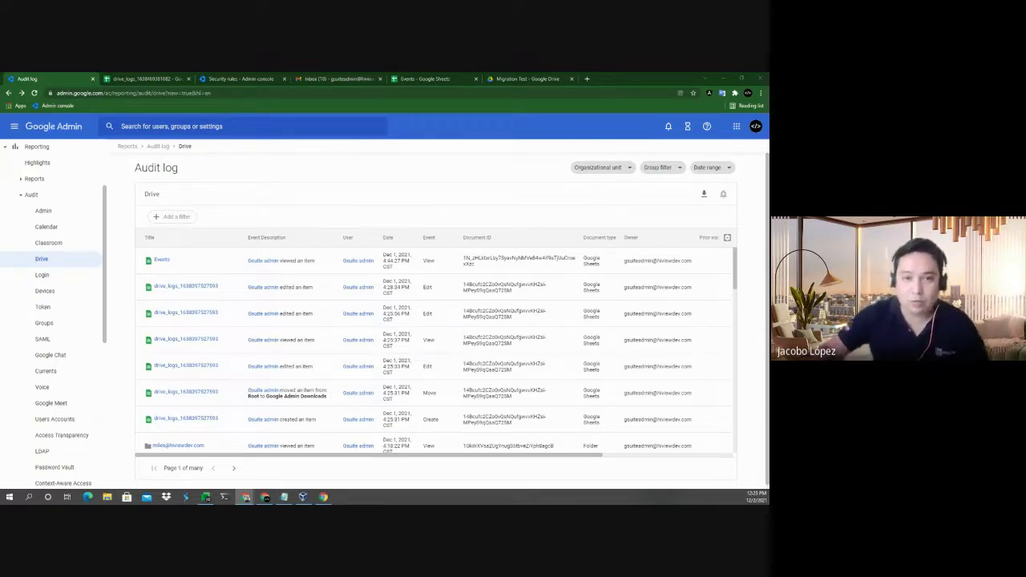
Open the Windows settings for mobile and endpoint devices from the Admin home page.
{"action": "left_click", "coordinate": [80, 127]}
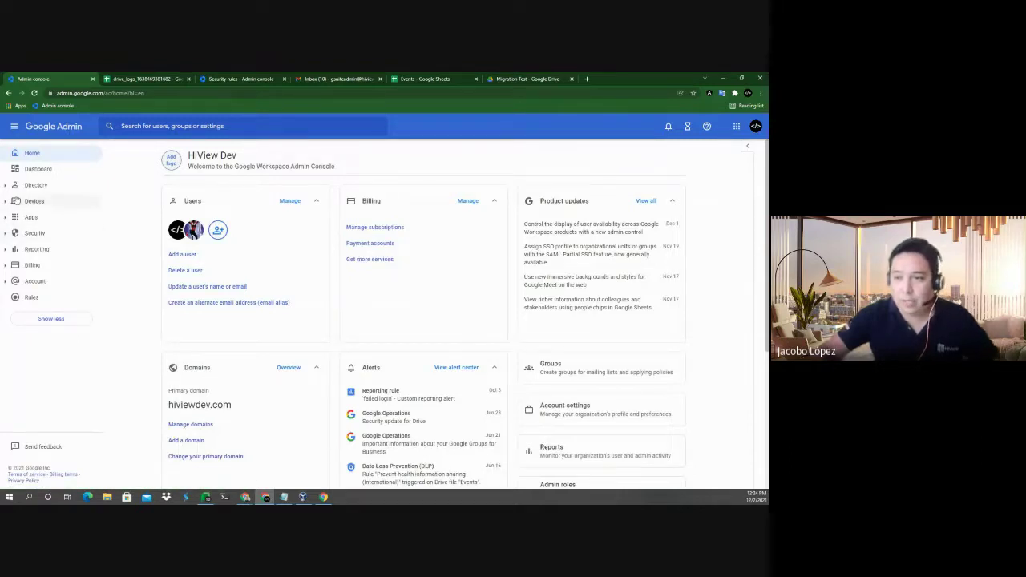
{"action": "left_click", "coordinate": [8, 202]}
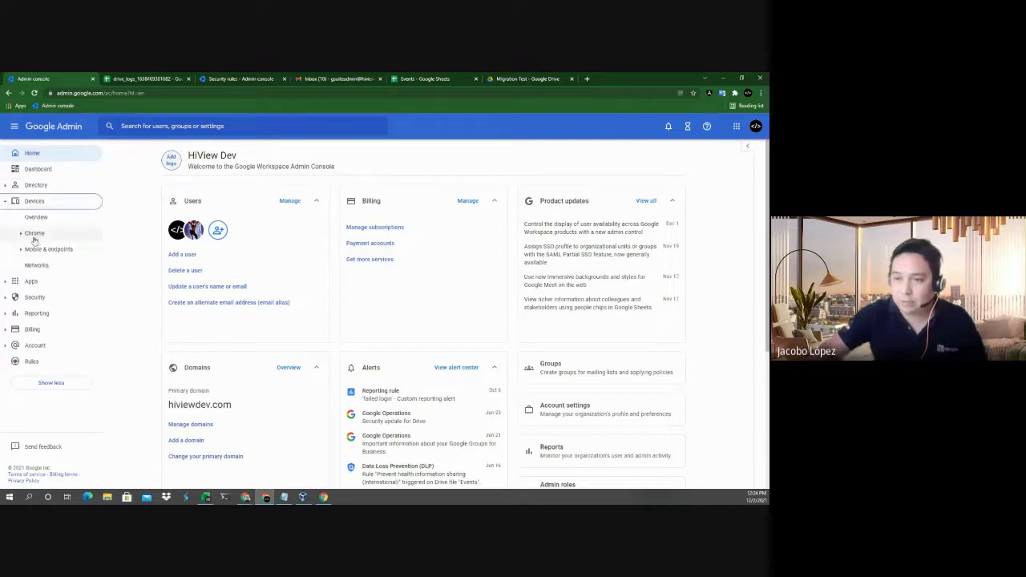
{"action": "left_click", "coordinate": [26, 250]}
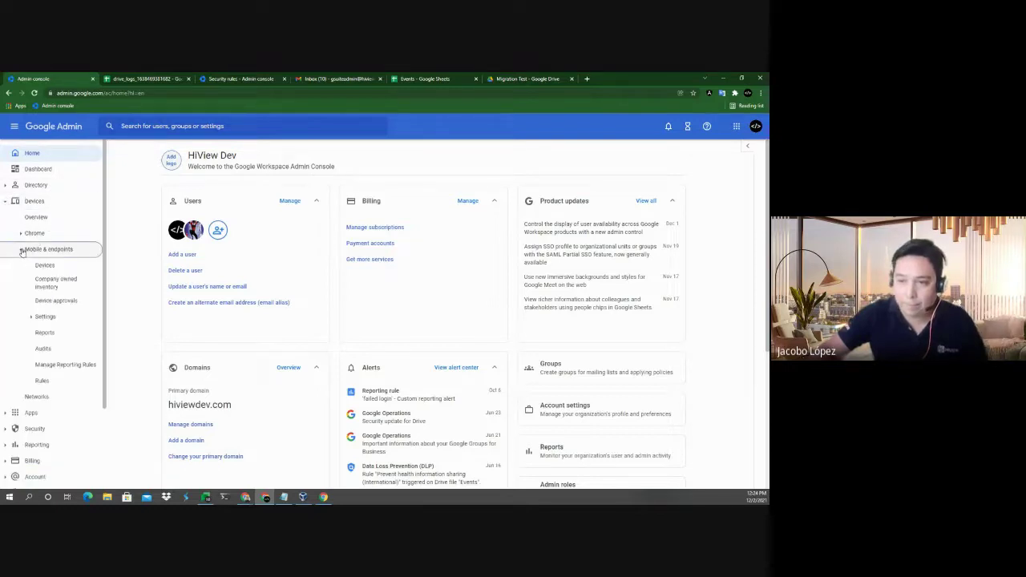
{"action": "left_click", "coordinate": [40, 317]}
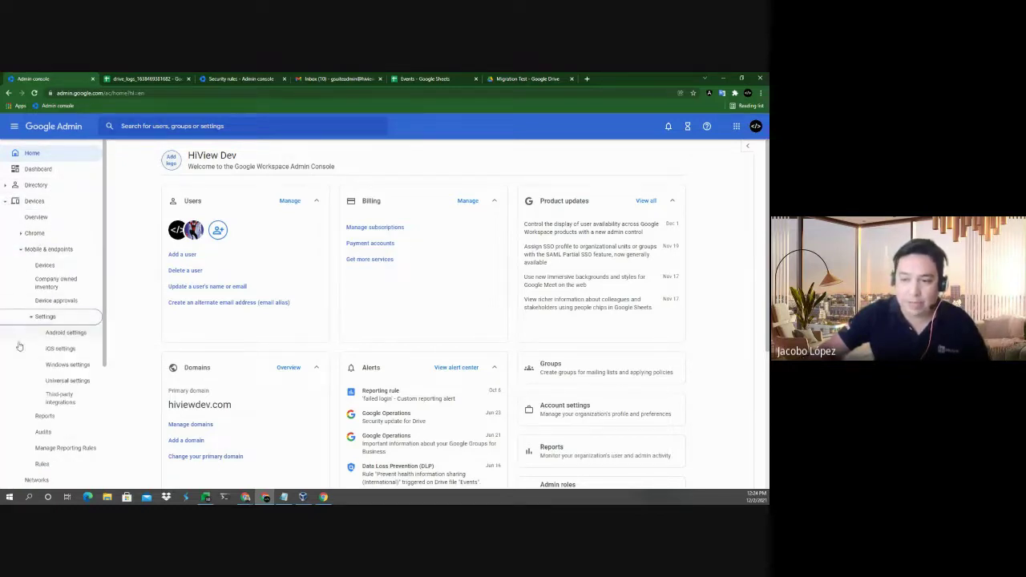
{"action": "left_click", "coordinate": [60, 365]}
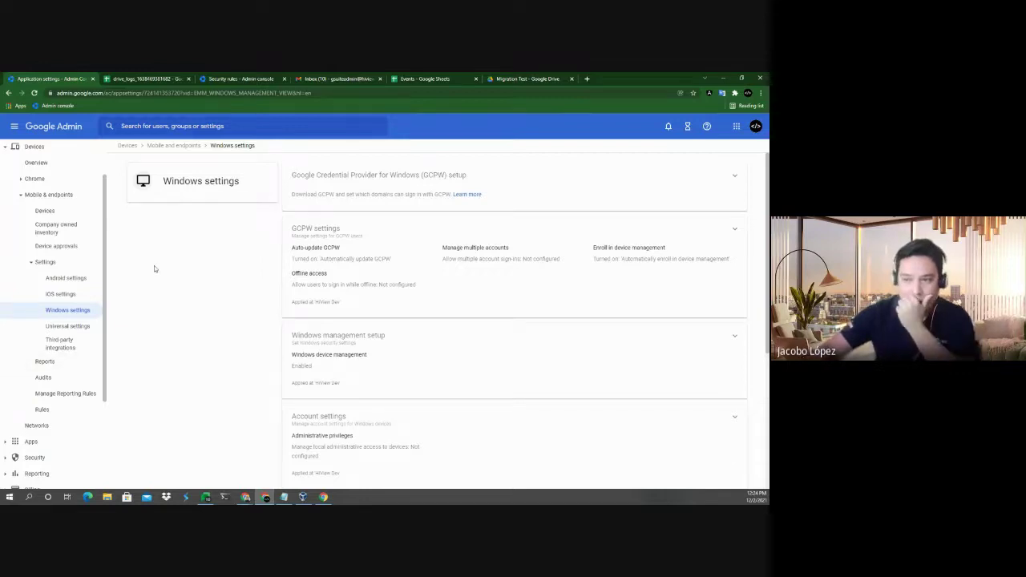
Review the GCPW setup's client download options and permitted domains, and return to the Windows settings.
{"action": "left_click", "coordinate": [335, 194]}
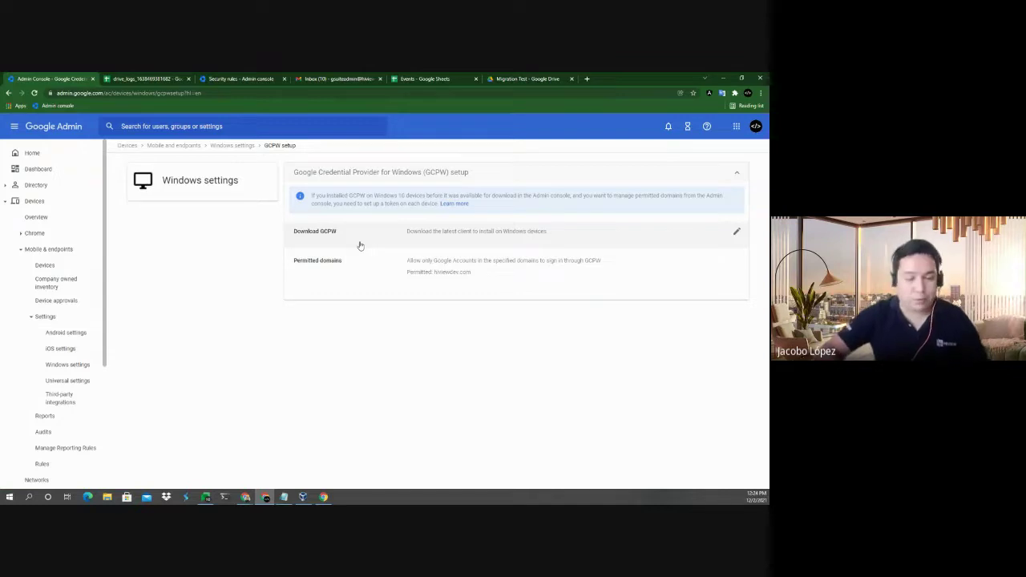
{"action": "left_click", "coordinate": [360, 246]}
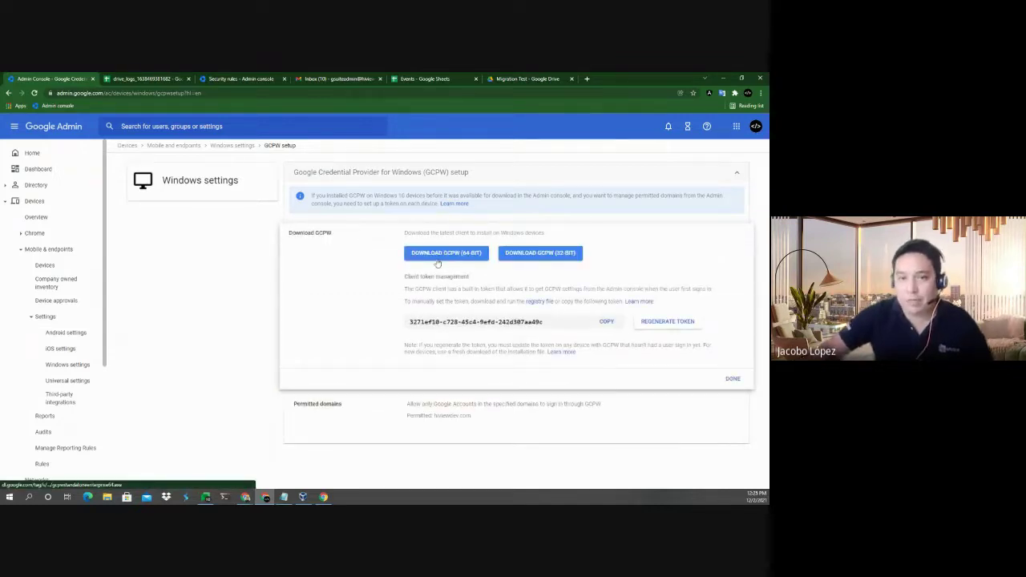
{"action": "left_click", "coordinate": [350, 404]}
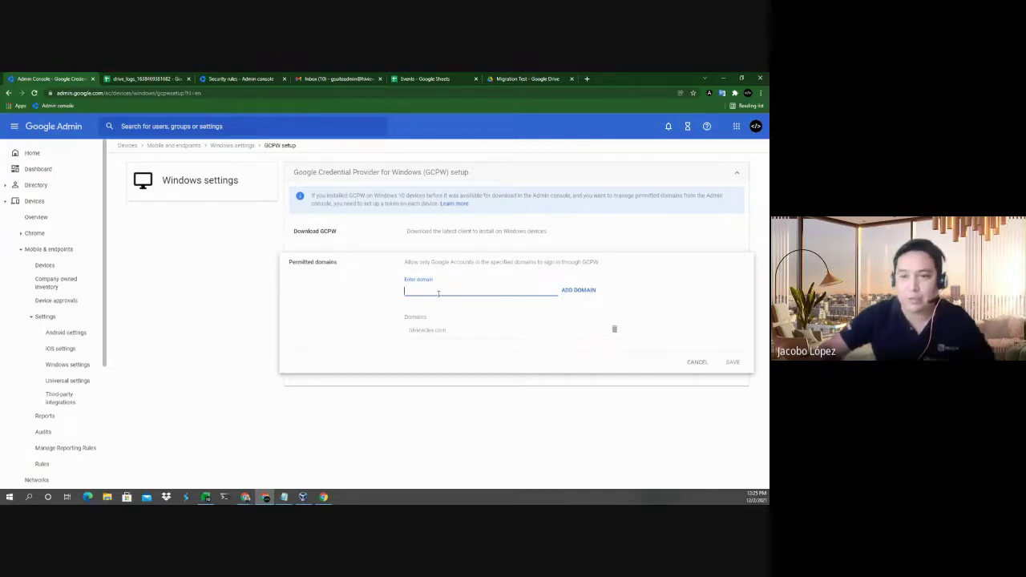
{"action": "left_click", "coordinate": [231, 147]}
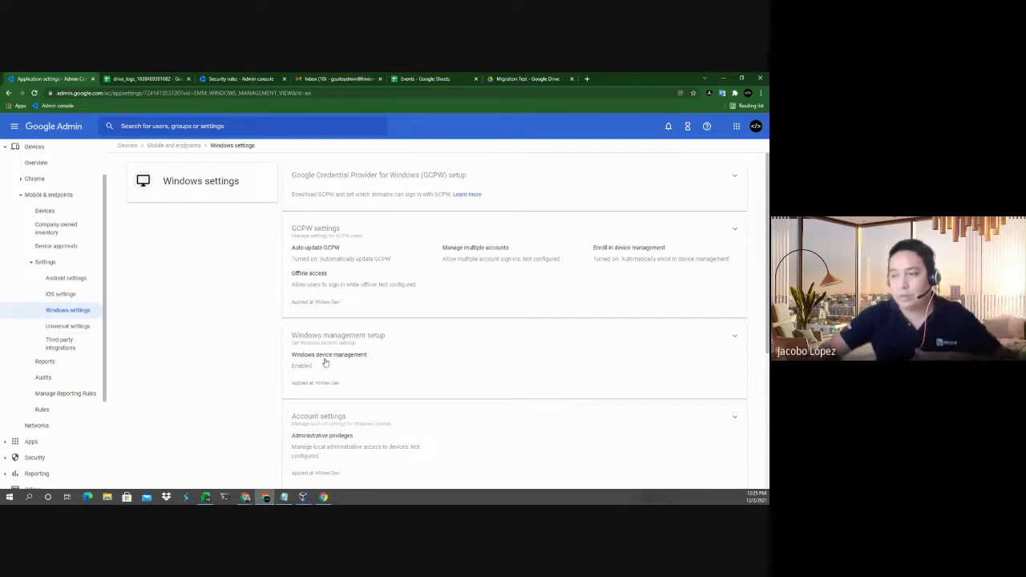
In the Windows account settings, set administrative privileges to Enabled with Local Administrator as the user account type.
{"action": "scroll", "coordinate": [332, 367], "scroll_direction": "down", "scroll_amount": 1}
{"action": "scroll", "coordinate": [339, 371], "scroll_direction": "down", "scroll_amount": 1}
{"action": "left_click", "coordinate": [357, 321]}
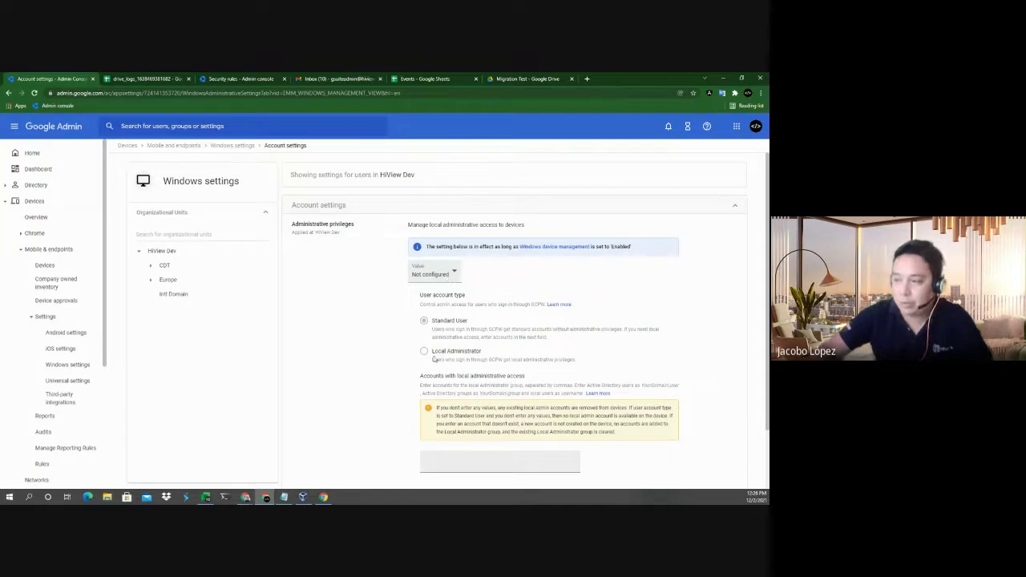
{"action": "left_click", "coordinate": [449, 275]}
{"action": "left_click", "coordinate": [434, 255]}
{"action": "left_click", "coordinate": [424, 352]}
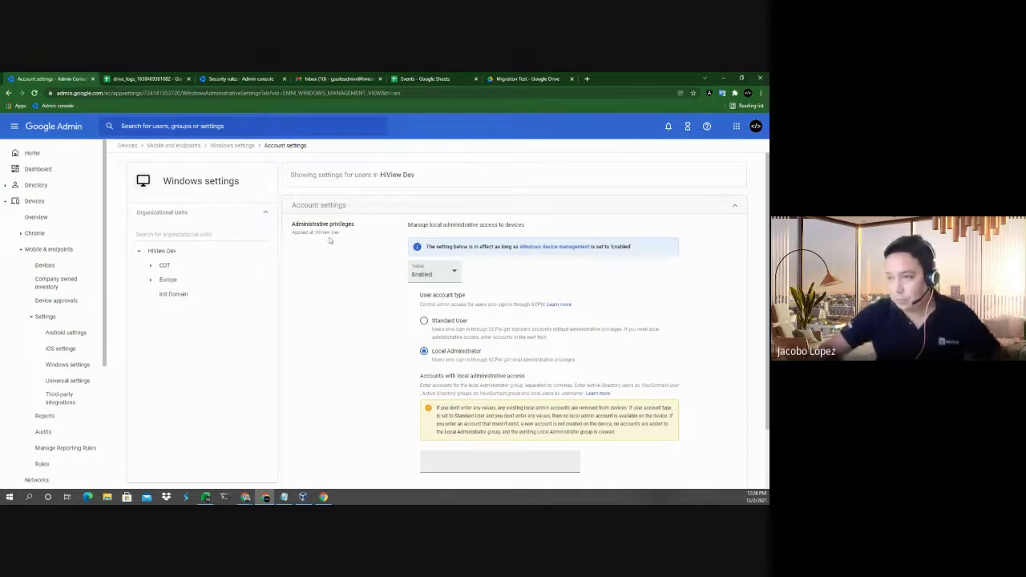
Discard the unsaved administrative privileges changes in the account settings and return to the Windows settings.
{"action": "left_click", "coordinate": [235, 145]}
{"action": "left_click", "coordinate": [396, 353]}
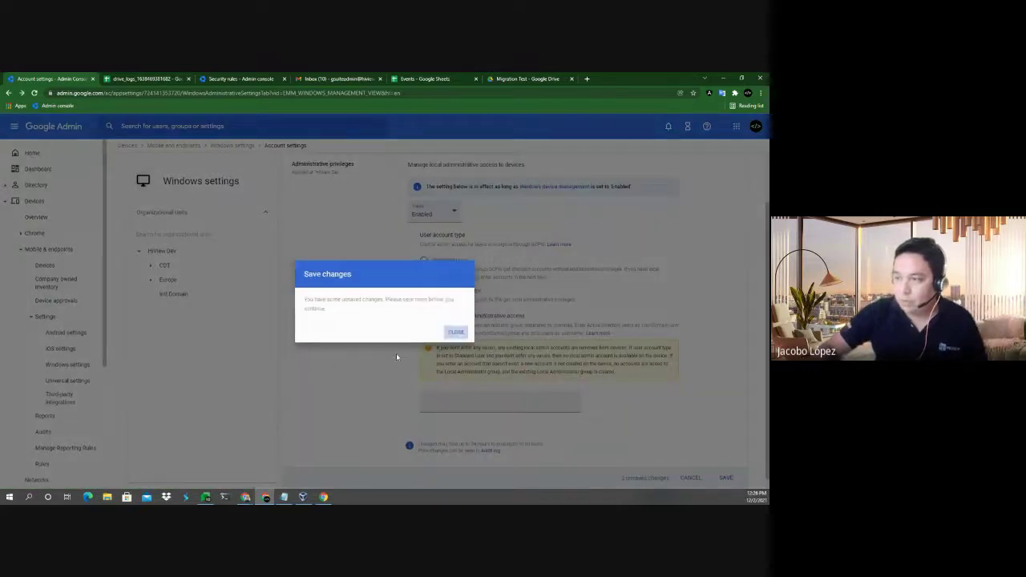
{"action": "left_click", "coordinate": [239, 145]}
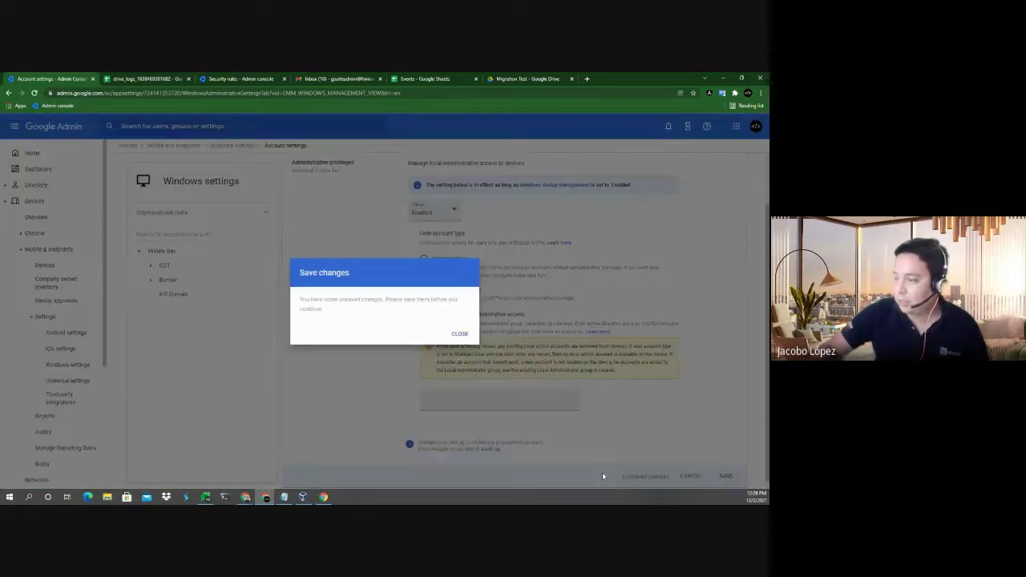
{"action": "left_click", "coordinate": [461, 334]}
{"action": "left_click", "coordinate": [692, 477]}
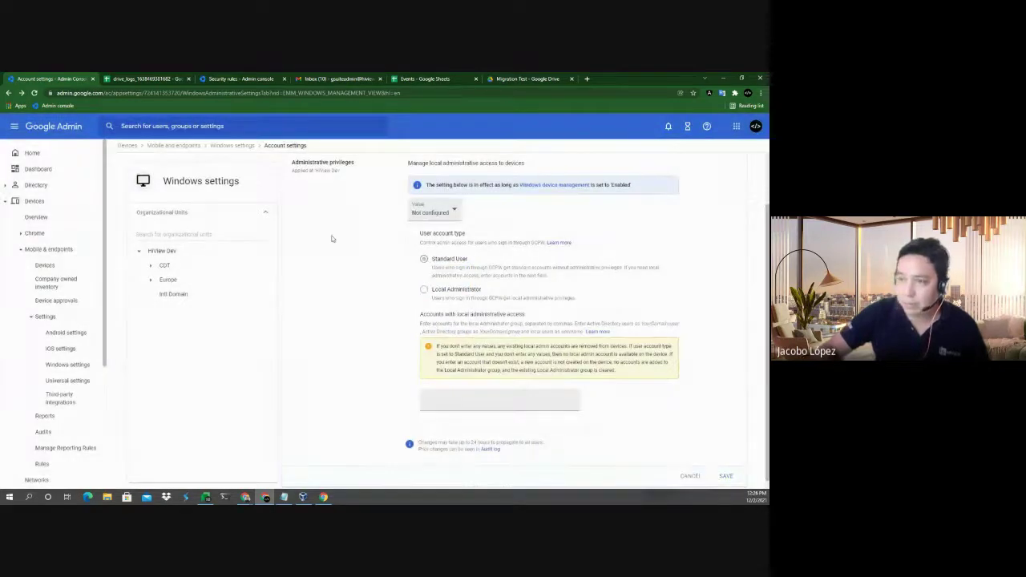
{"action": "left_click", "coordinate": [233, 146]}
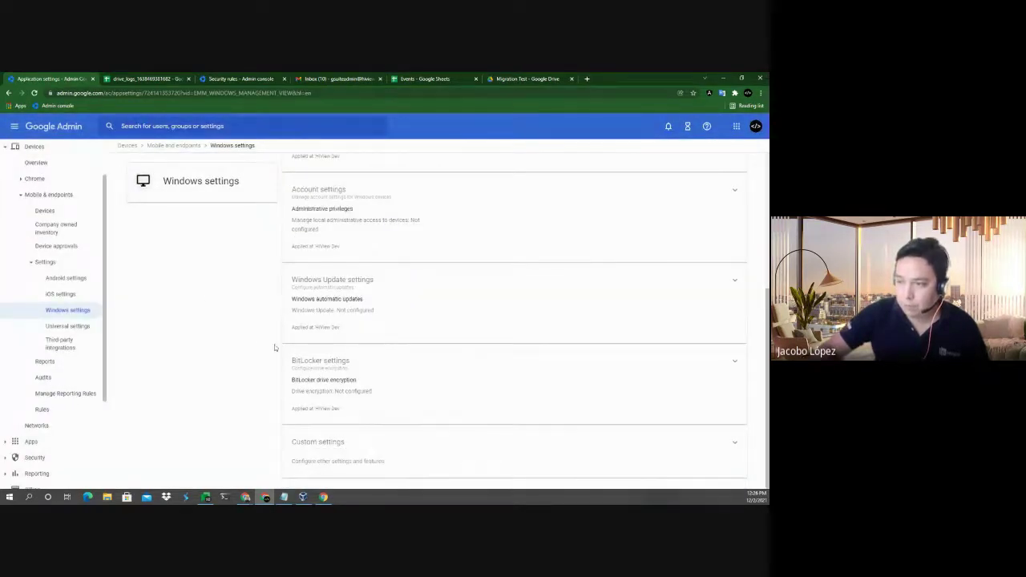
In the Windows Update settings, set Windows automatic updates to Enabled.
{"action": "left_click", "coordinate": [350, 301]}
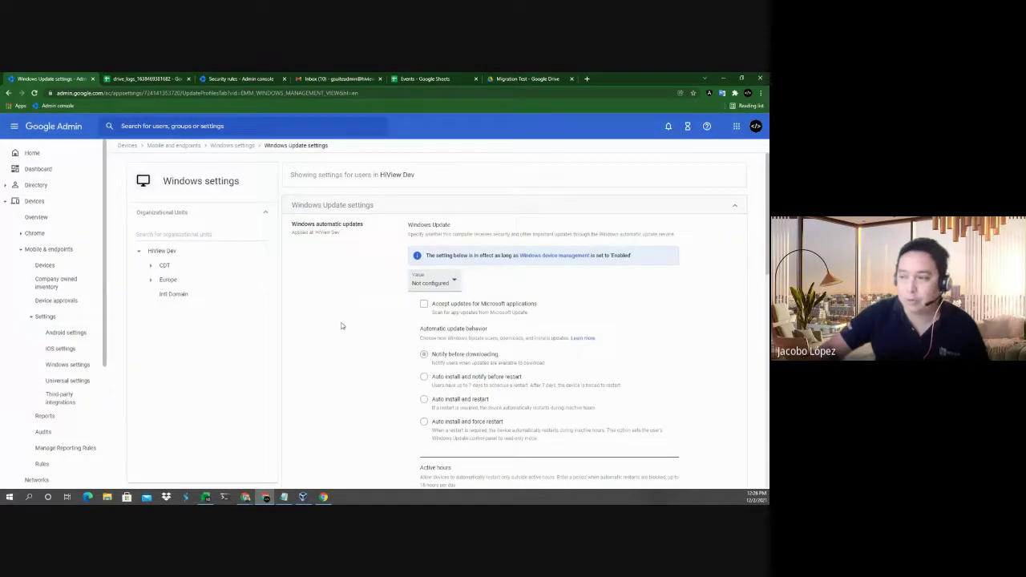
{"action": "scroll", "coordinate": [341, 325], "scroll_direction": "down", "scroll_amount": 2}
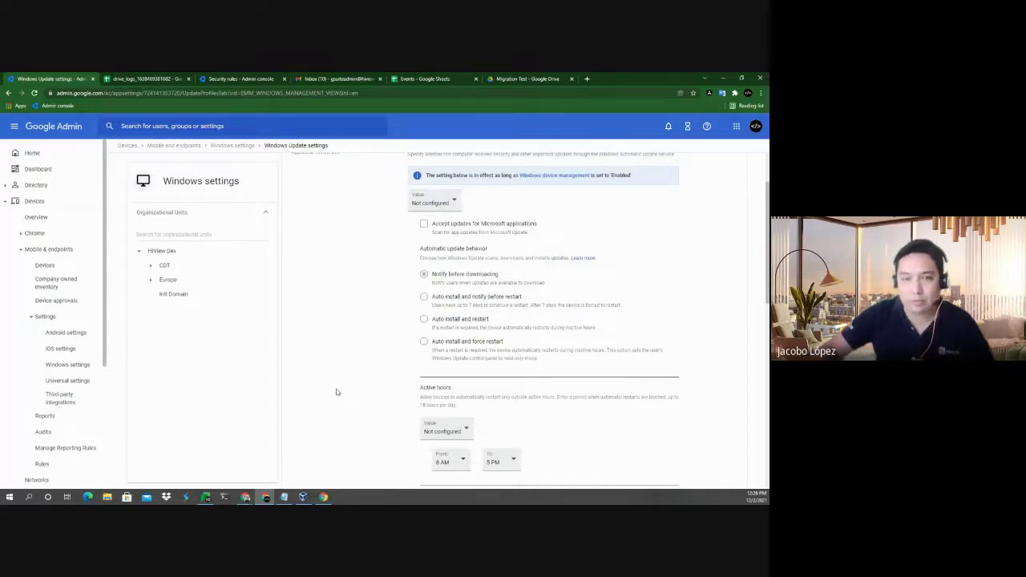
{"action": "left_click", "coordinate": [441, 206]}
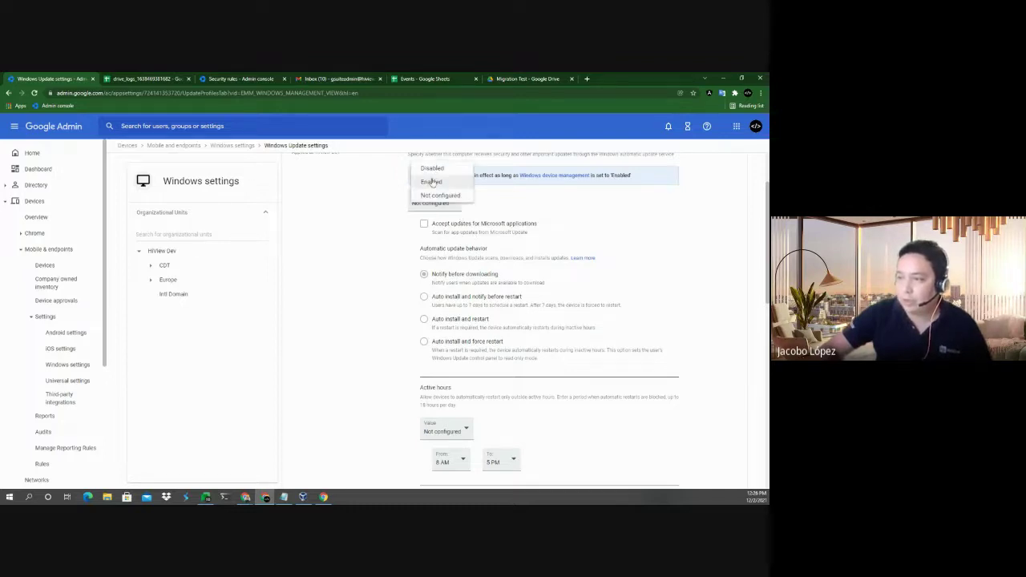
{"action": "left_click", "coordinate": [431, 182]}
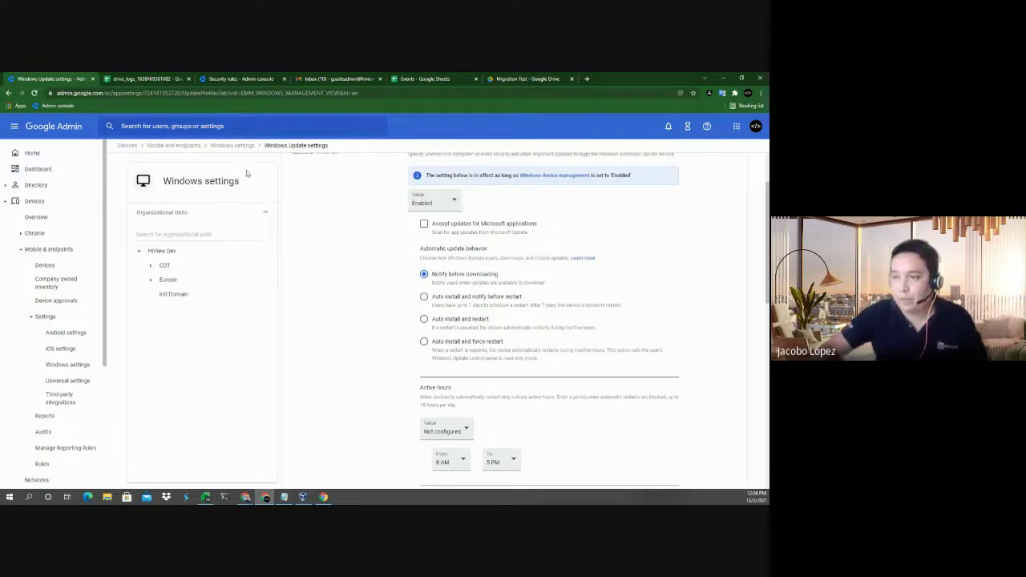
Discard the unsaved Windows Update change and return to the Windows settings overview.
{"action": "left_click", "coordinate": [234, 149]}
{"action": "left_click", "coordinate": [457, 332]}
{"action": "scroll", "coordinate": [628, 401], "scroll_direction": "down", "scroll_amount": 1}
{"action": "scroll", "coordinate": [628, 401], "scroll_direction": "down", "scroll_amount": 10}
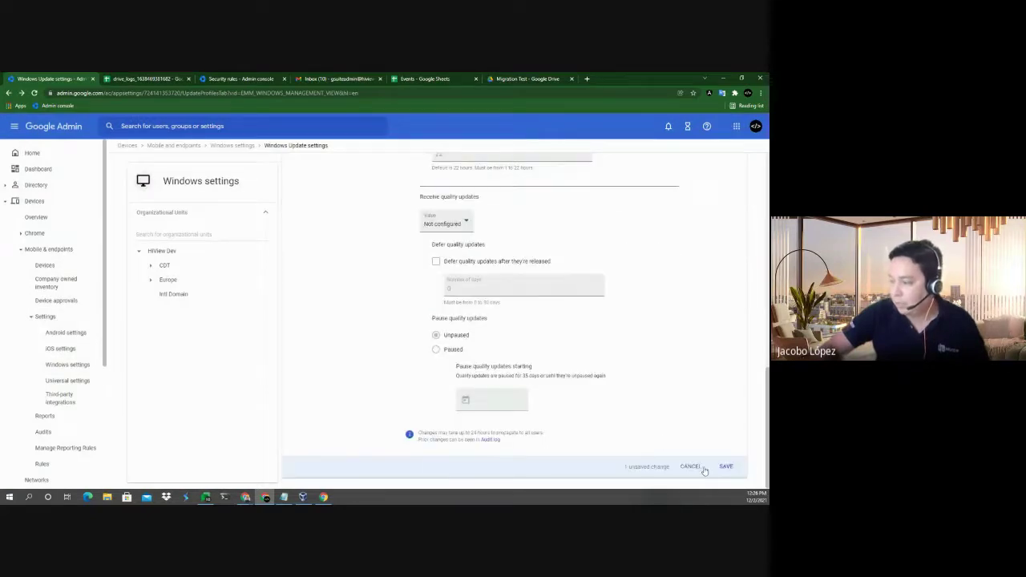
{"action": "left_click", "coordinate": [232, 145]}
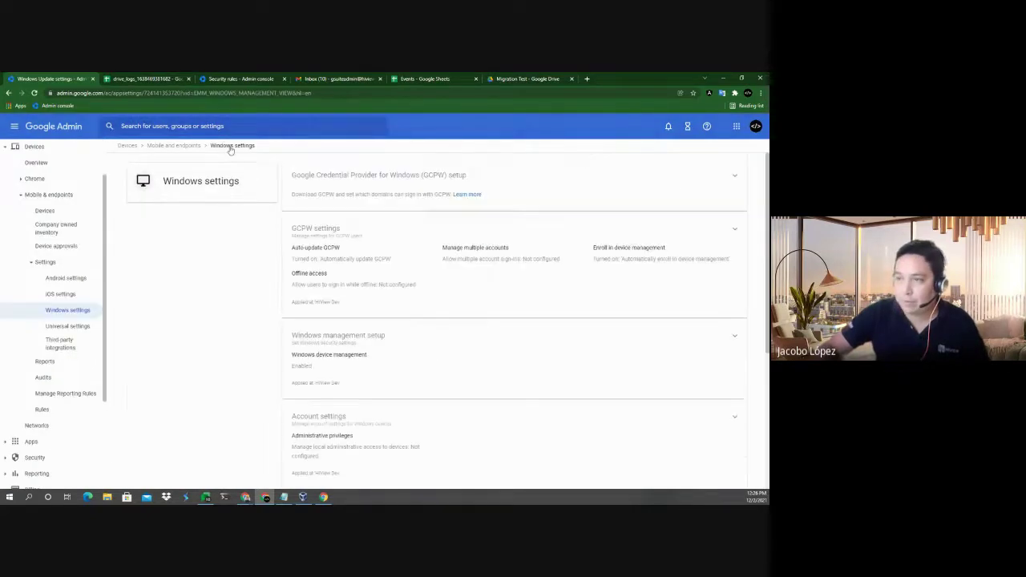
In the custom Windows settings, examine the uploaded XML of the DownloadInstall 7-zip v19.0 setting, leaving it unedited.
{"action": "scroll", "coordinate": [301, 327], "scroll_direction": "down", "scroll_amount": 4}
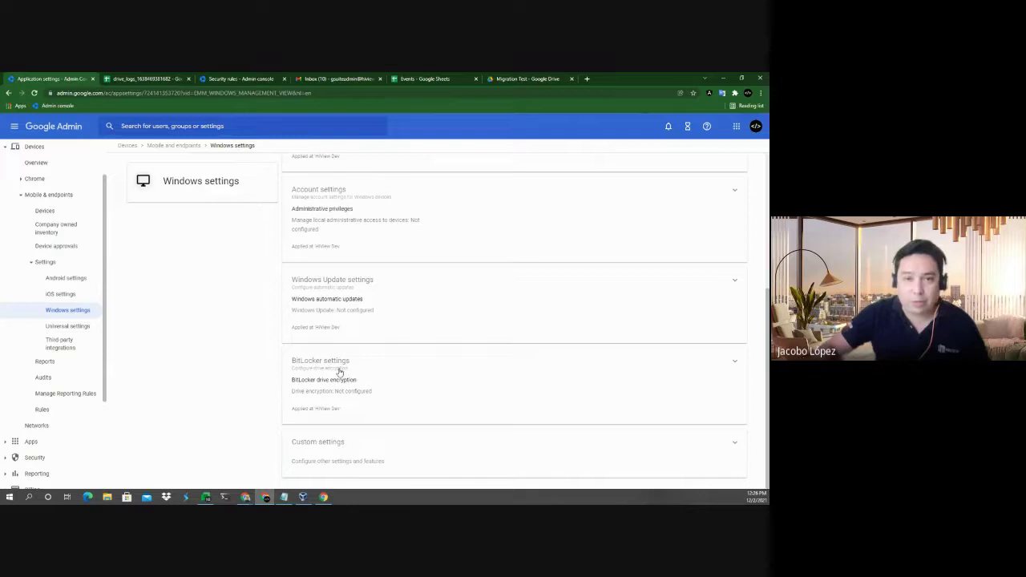
{"action": "left_click", "coordinate": [329, 444]}
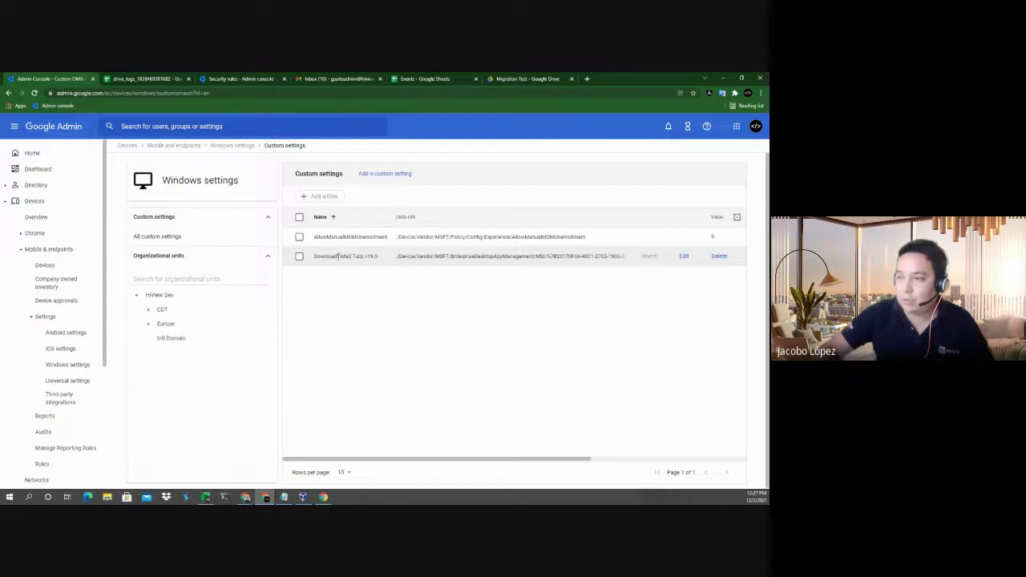
{"action": "left_click", "coordinate": [684, 256]}
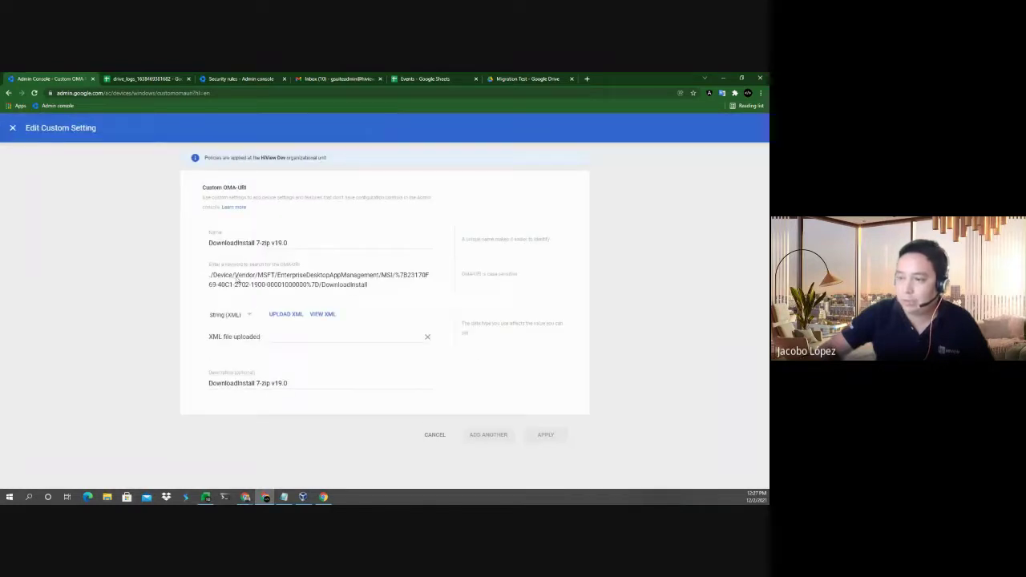
{"action": "left_click", "coordinate": [323, 314]}
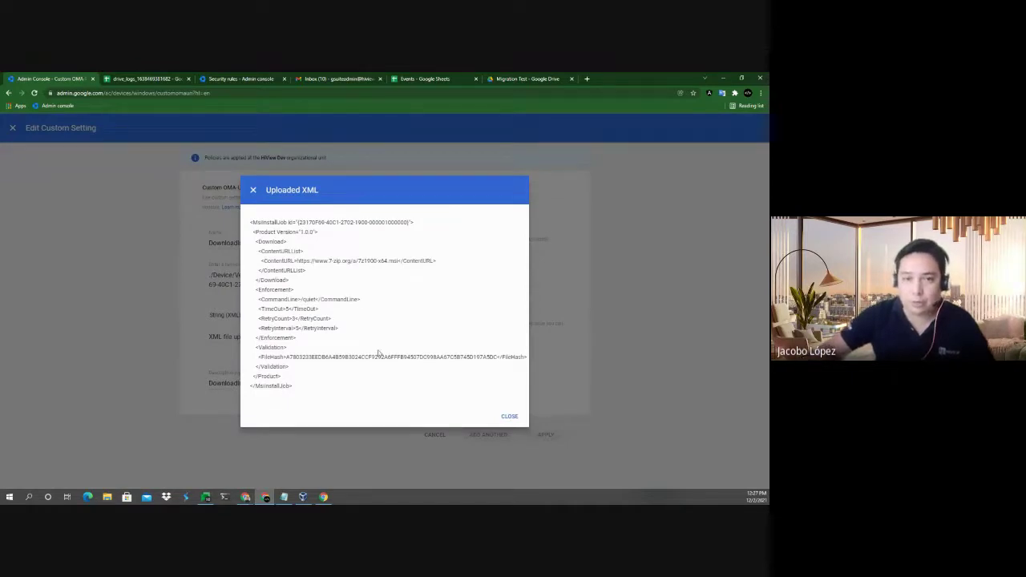
{"action": "left_click", "coordinate": [509, 416]}
{"action": "left_click", "coordinate": [12, 129]}
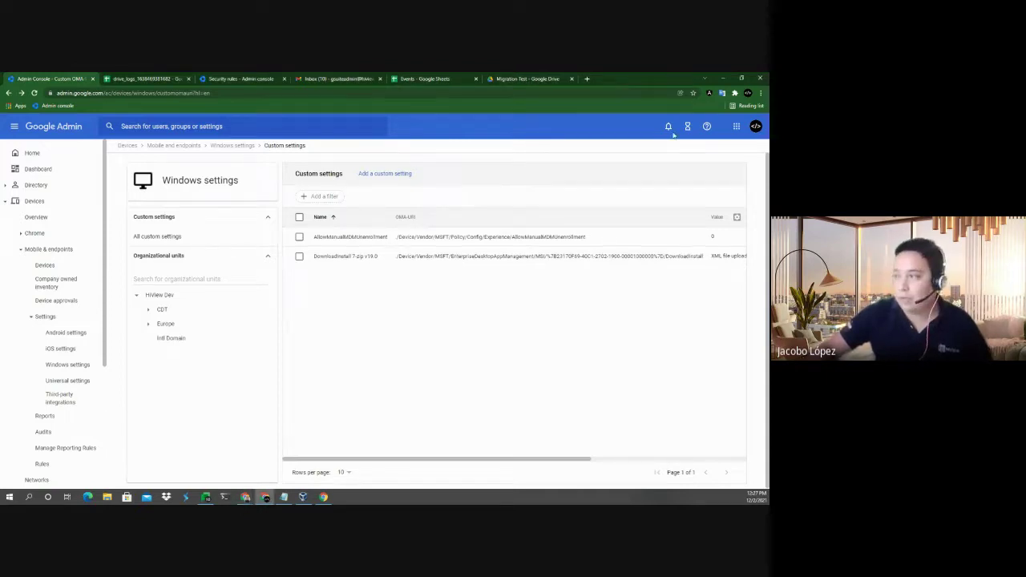
Switch to Google Vault through the Google apps list.
{"action": "left_click", "coordinate": [735, 127]}
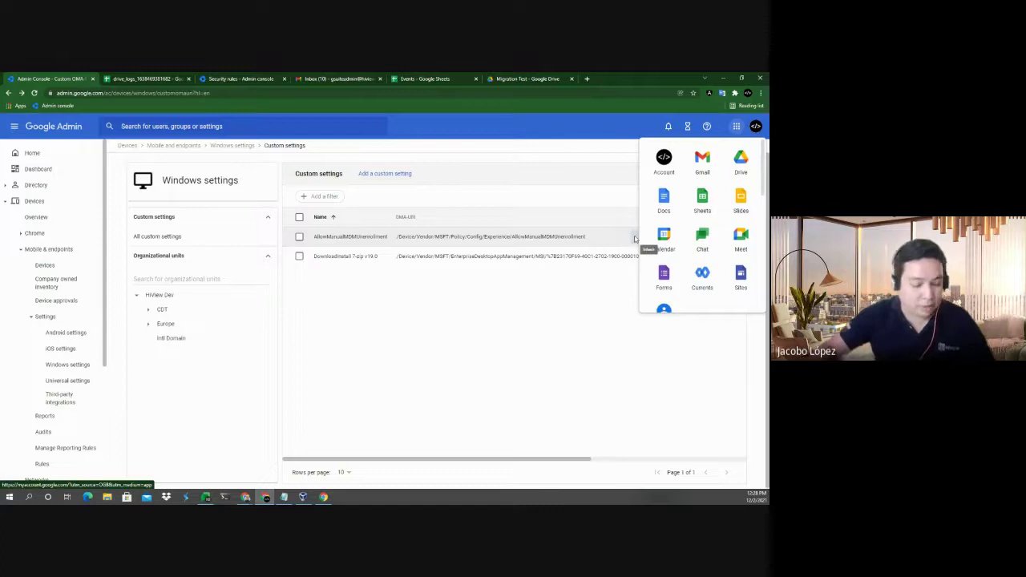
{"action": "scroll", "coordinate": [679, 298], "scroll_direction": "down", "scroll_amount": 5}
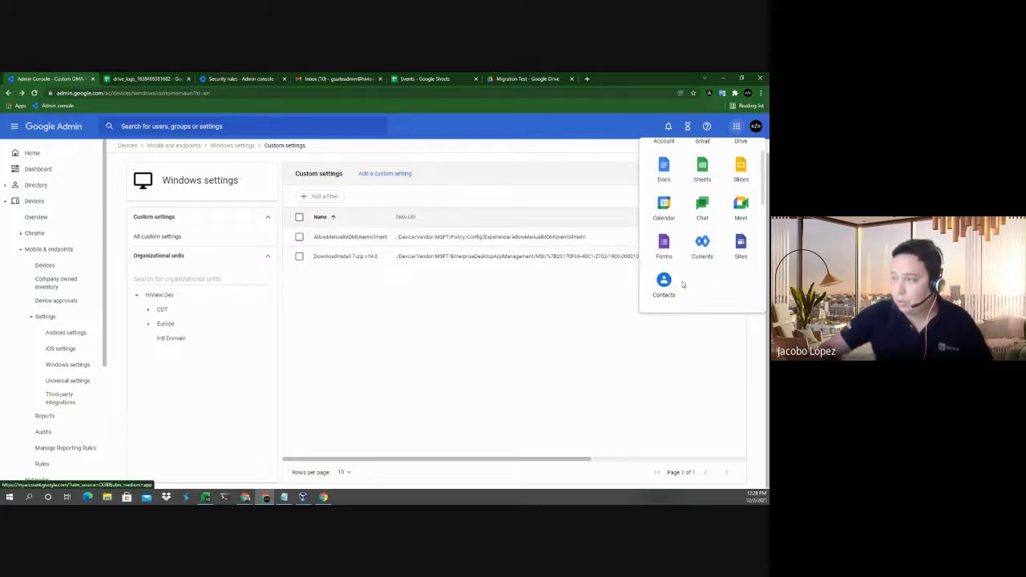
{"action": "scroll", "coordinate": [666, 276], "scroll_direction": "down", "scroll_amount": 1}
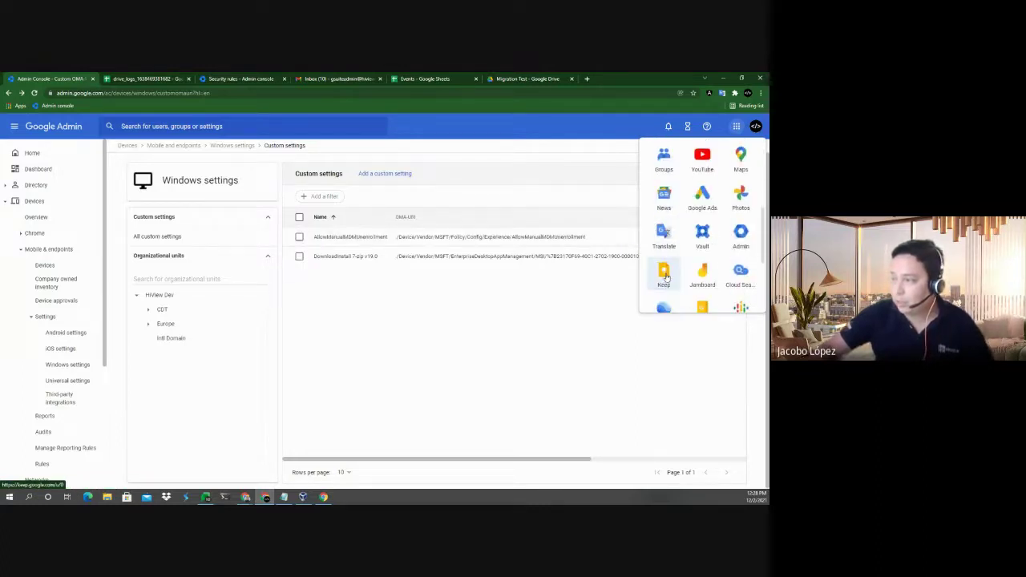
{"action": "left_click", "coordinate": [703, 236]}
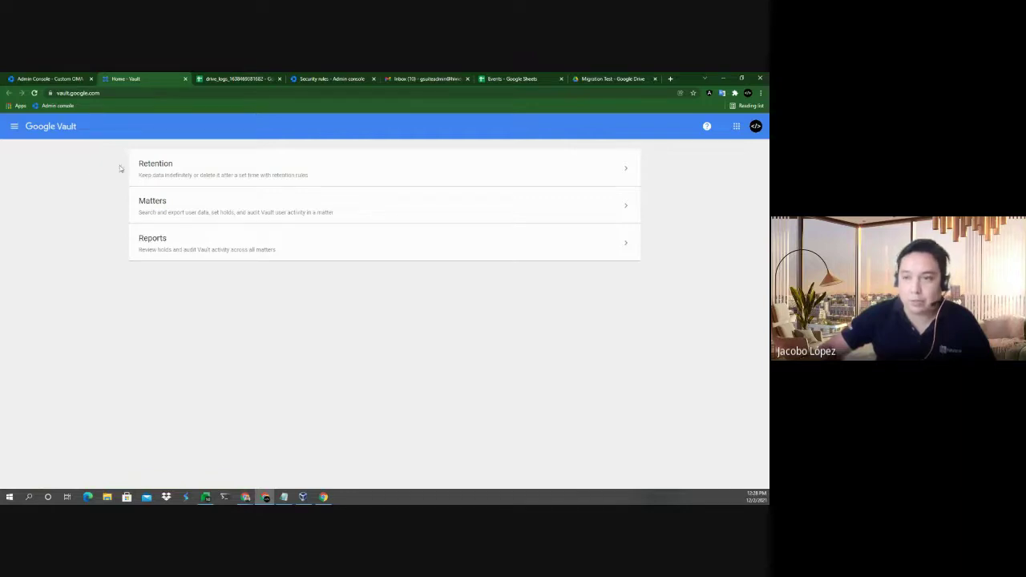
Review Vault's default retention rules for each service.
{"action": "left_click", "coordinate": [163, 173]}
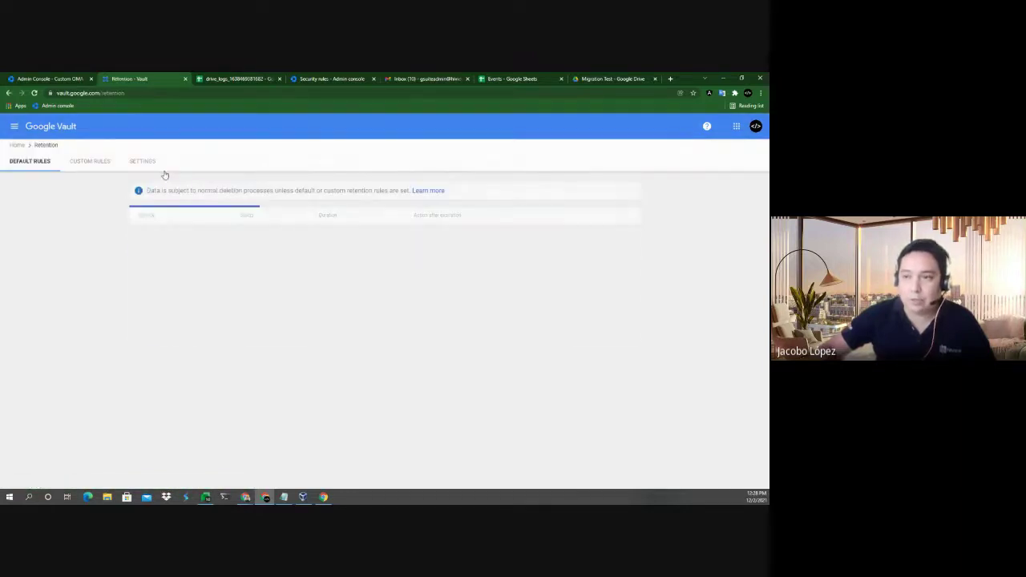
{"action": "left_click", "coordinate": [8, 93]}
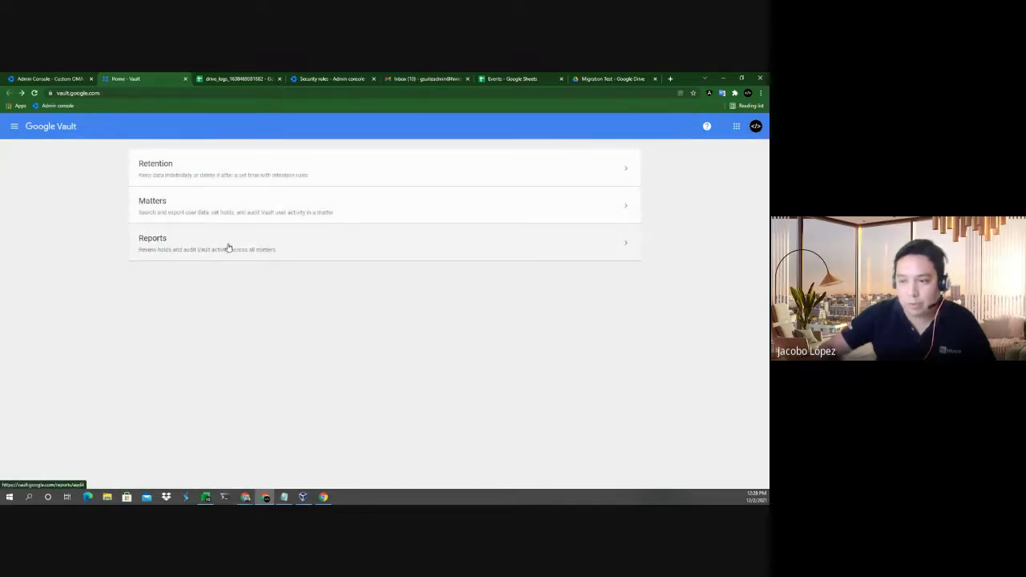
{"action": "left_click", "coordinate": [163, 167]}
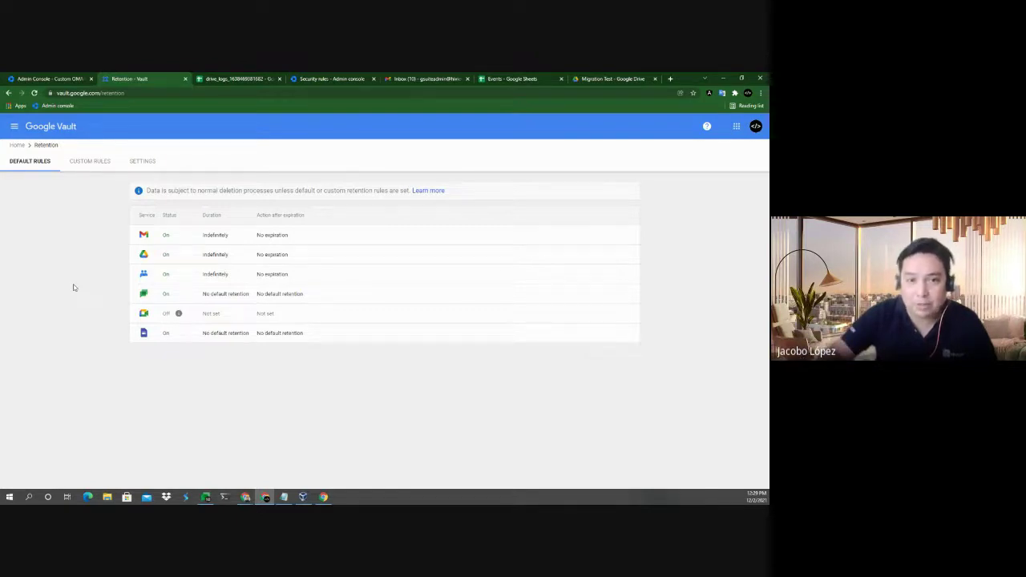
{"action": "left_click", "coordinate": [15, 128]}
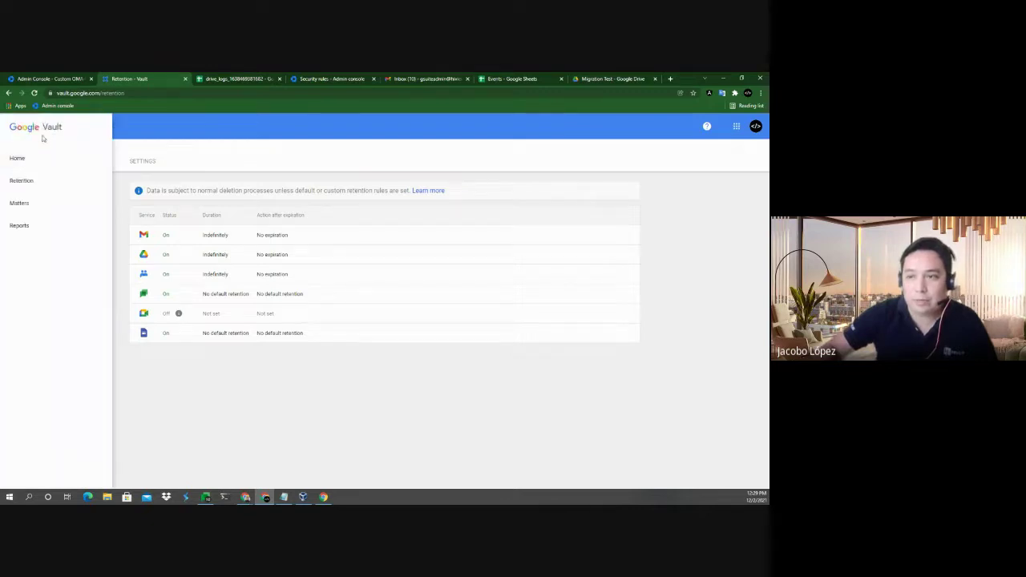
{"action": "left_click", "coordinate": [142, 133]}
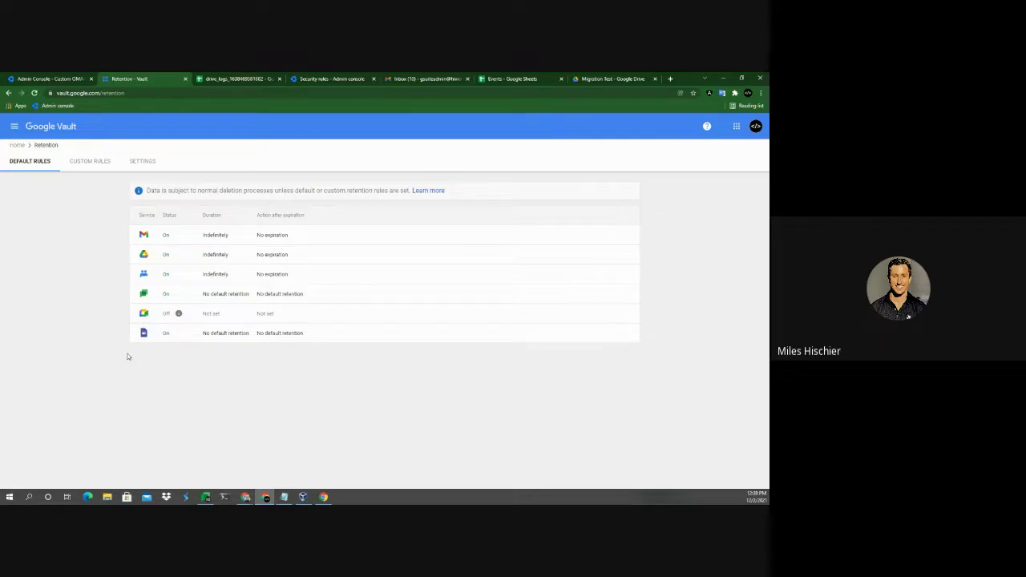
Create a Vault matter named "demo 12 2" without a description.
{"action": "left_click", "coordinate": [21, 130]}
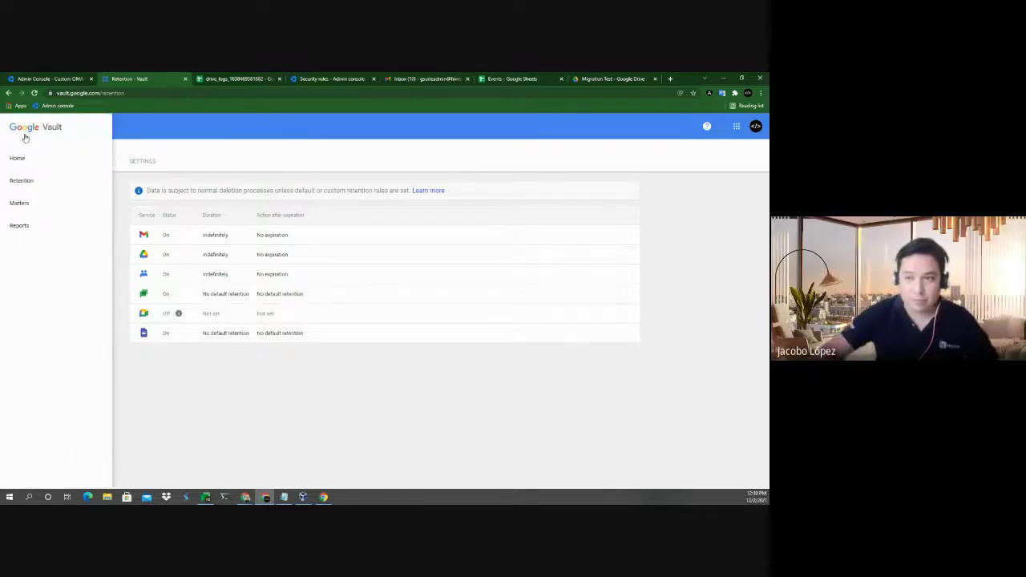
{"action": "left_click", "coordinate": [30, 206]}
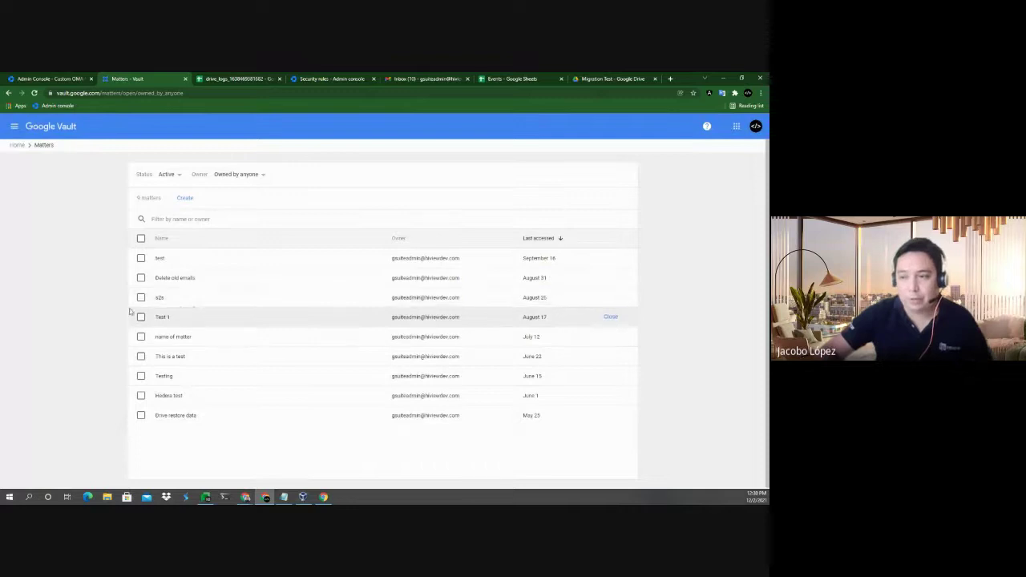
{"action": "left_click", "coordinate": [184, 198]}
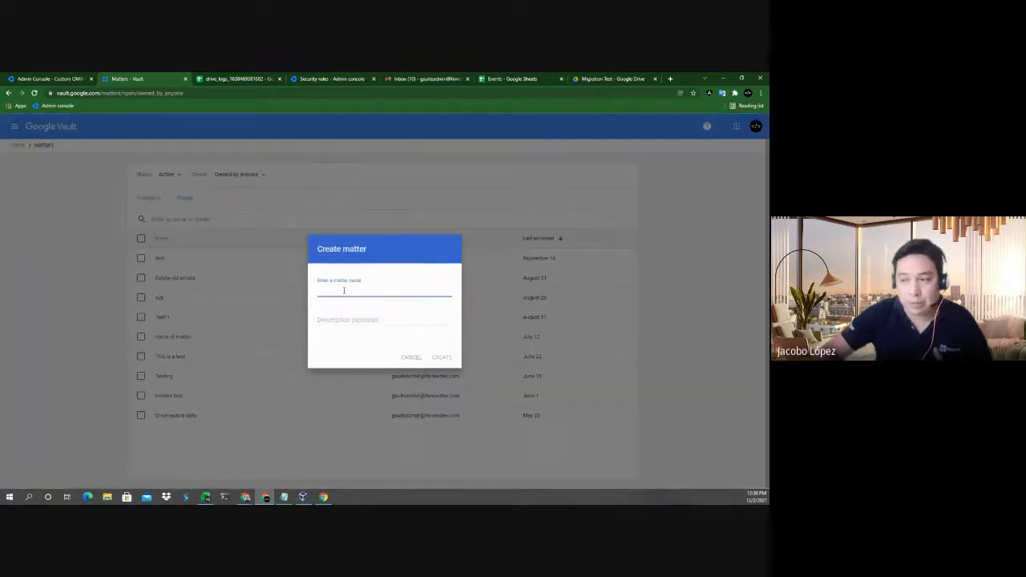
{"action": "type", "text": "demo 12 2"}
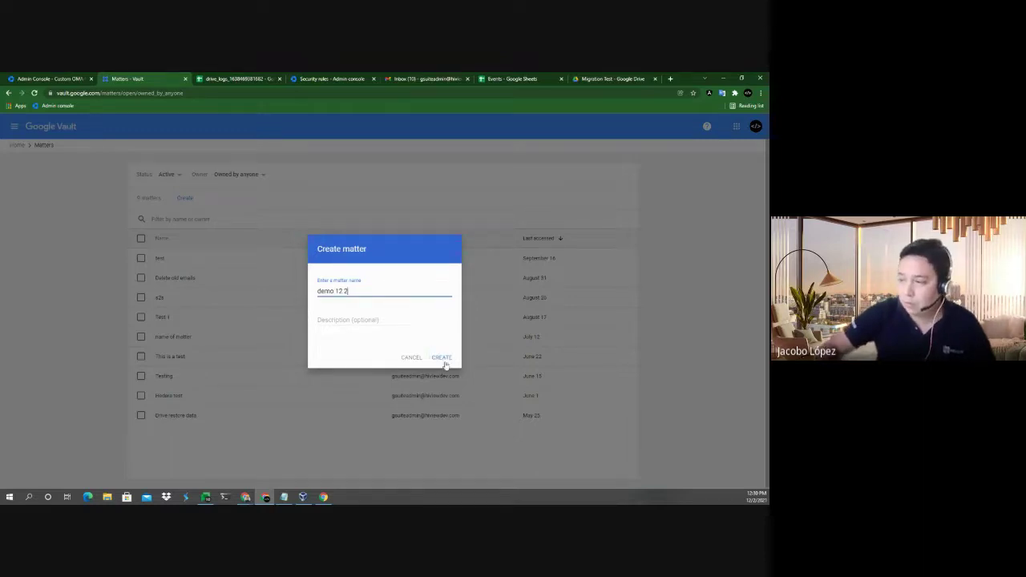
{"action": "left_click", "coordinate": [442, 358]}
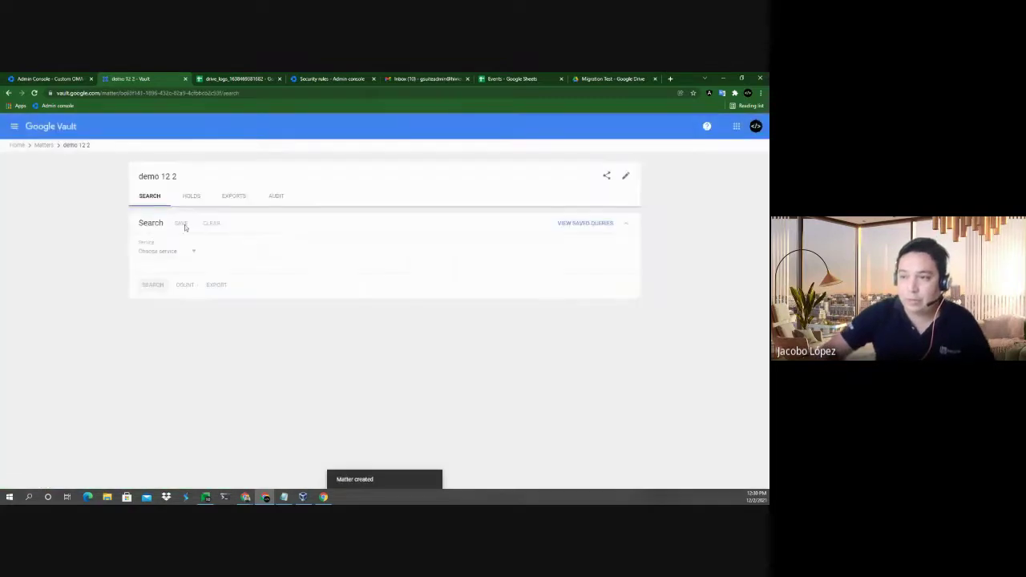
Set the matter's search to Gmail for specific accounts and enter the target user's e-mail address.
{"action": "left_click", "coordinate": [177, 255]}
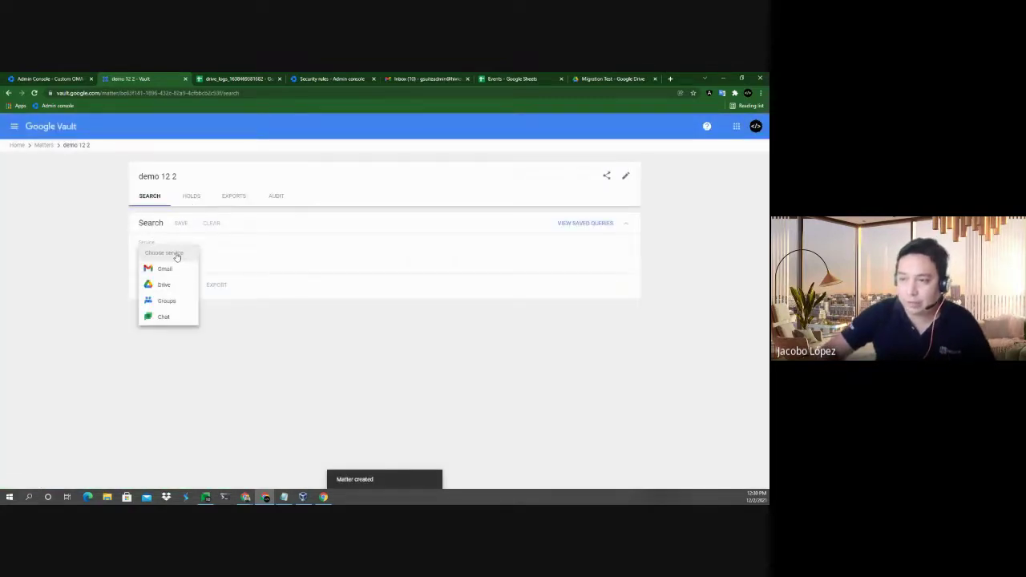
{"action": "left_click", "coordinate": [164, 269]}
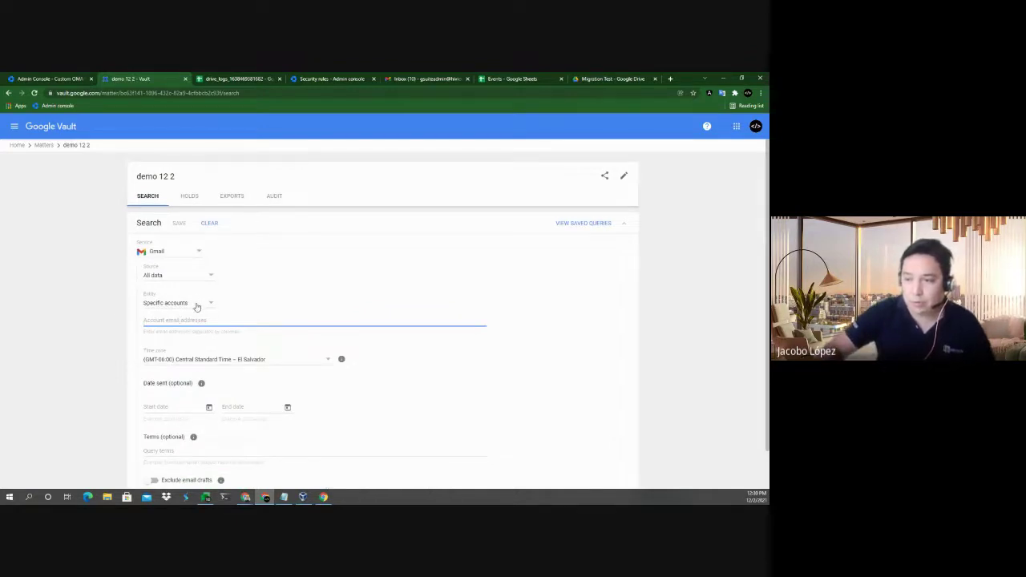
{"action": "left_click", "coordinate": [196, 305]}
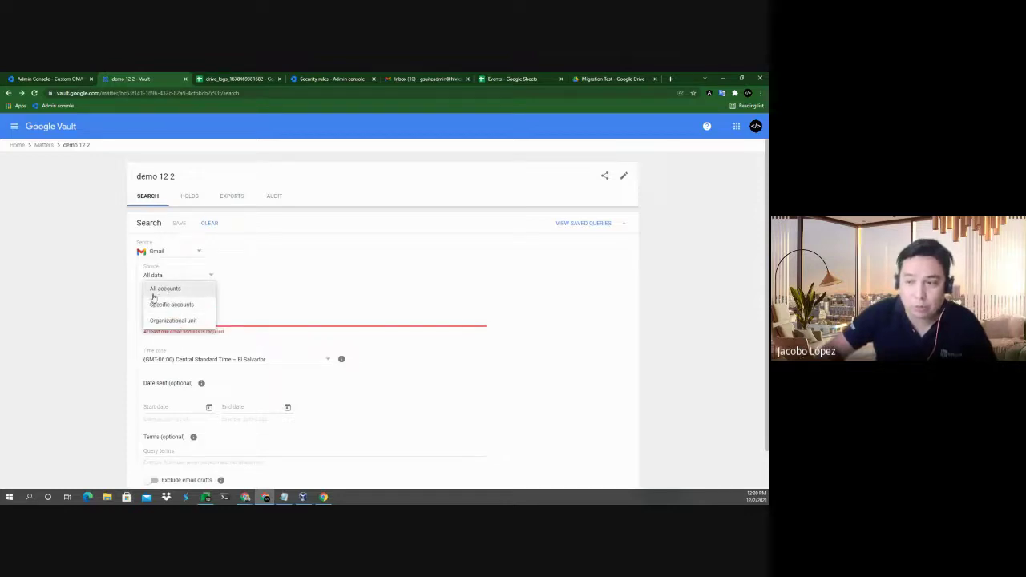
{"action": "left_click", "coordinate": [176, 305]}
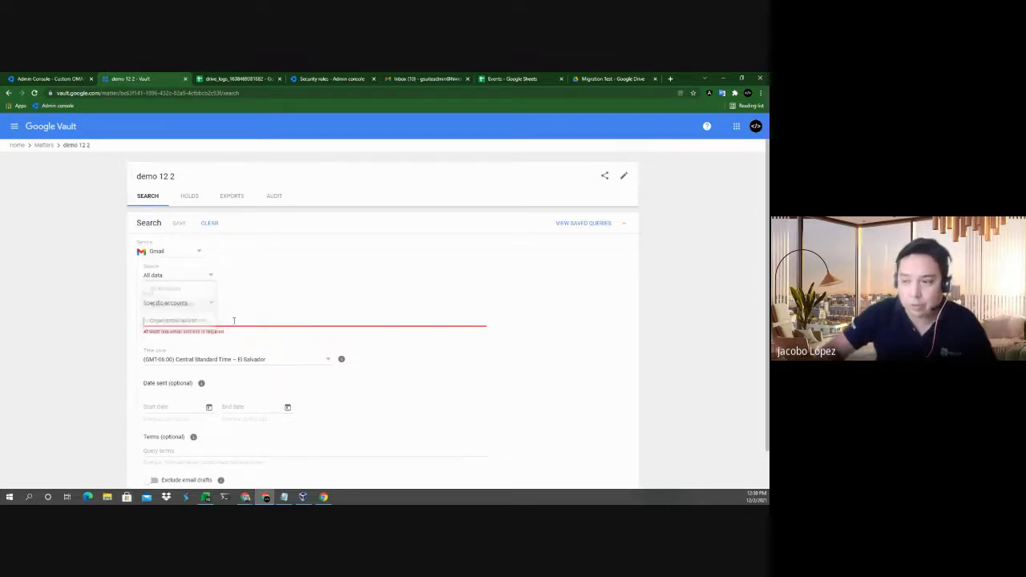
{"action": "type", "text": "mile"}
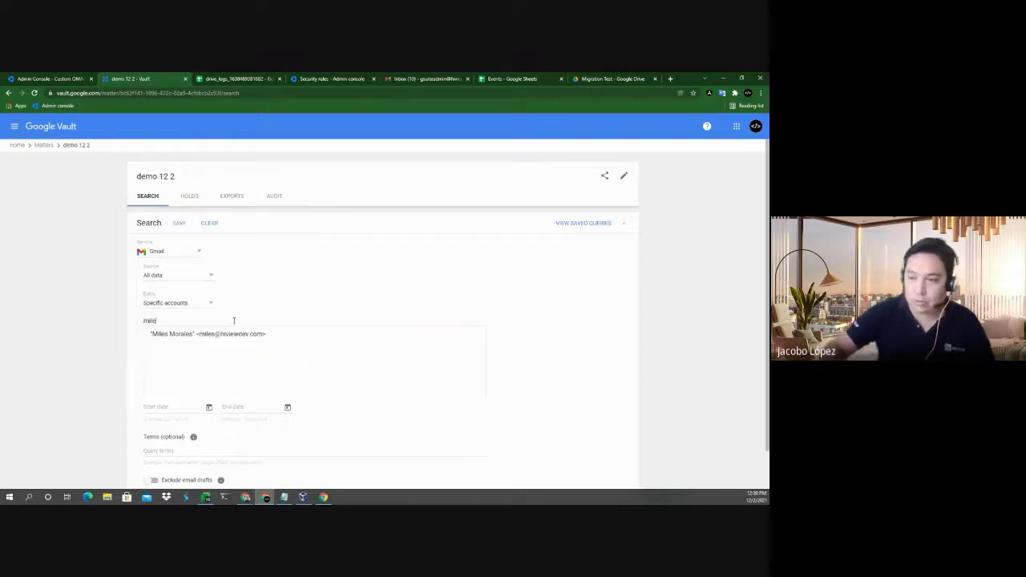
{"action": "left_click", "coordinate": [232, 334]}
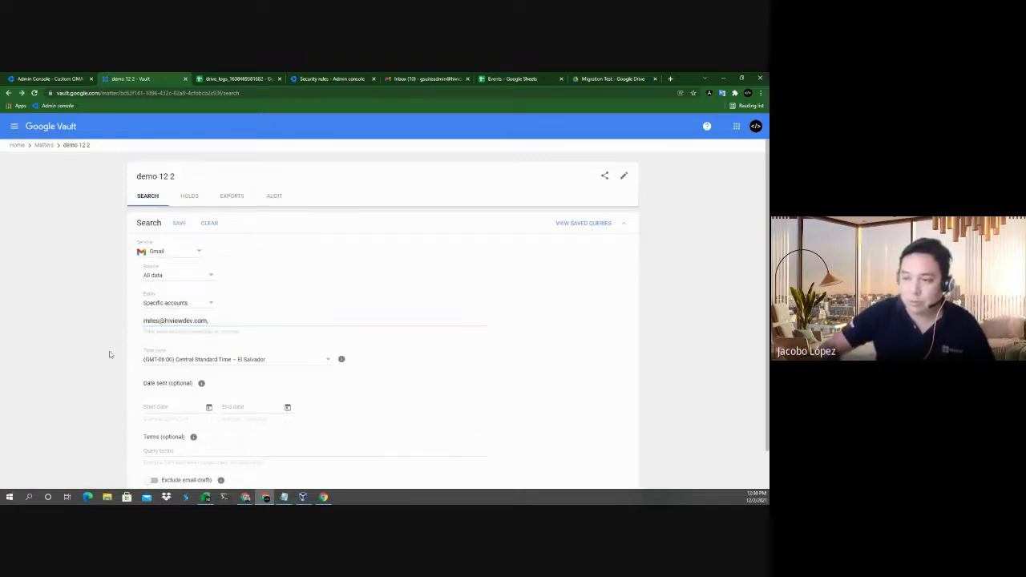
Search the target account's Gmail data for the term "calendar", without a date range.
{"action": "scroll", "coordinate": [110, 354], "scroll_direction": "down", "scroll_amount": 1}
{"action": "left_click", "coordinate": [166, 363]}
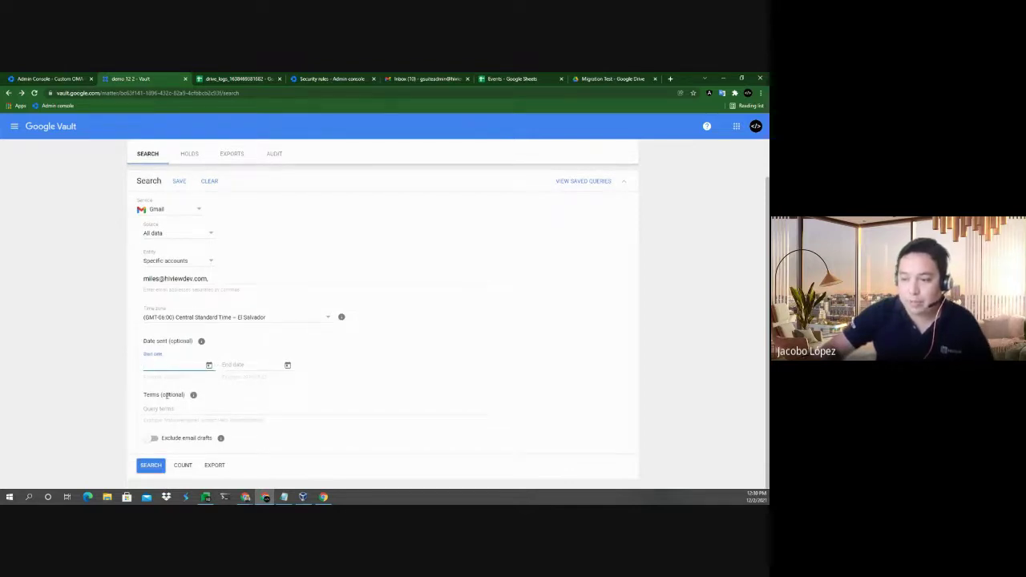
{"action": "left_click", "coordinate": [160, 409]}
{"action": "type", "text": "calendar"}
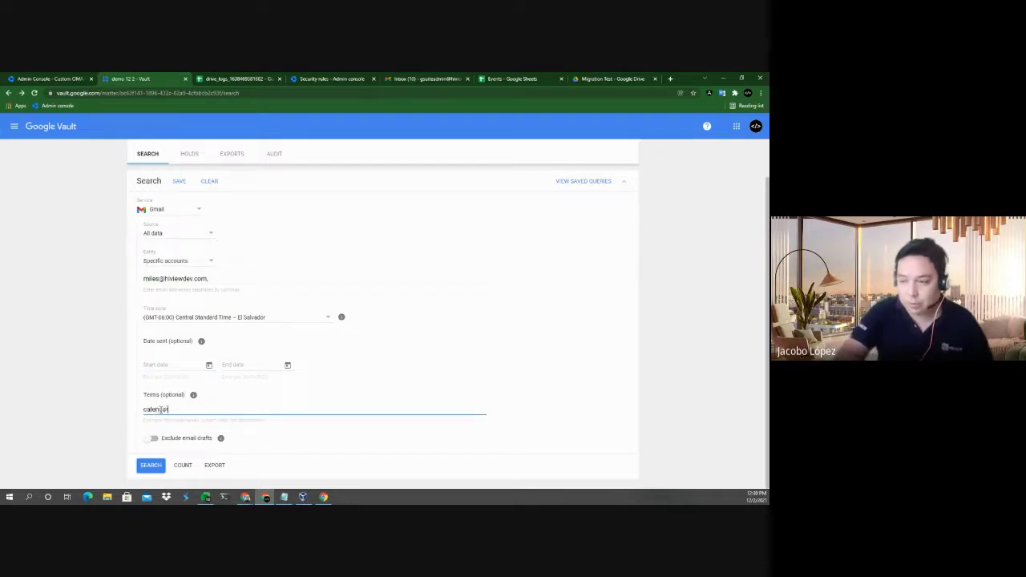
{"action": "left_click", "coordinate": [148, 466]}
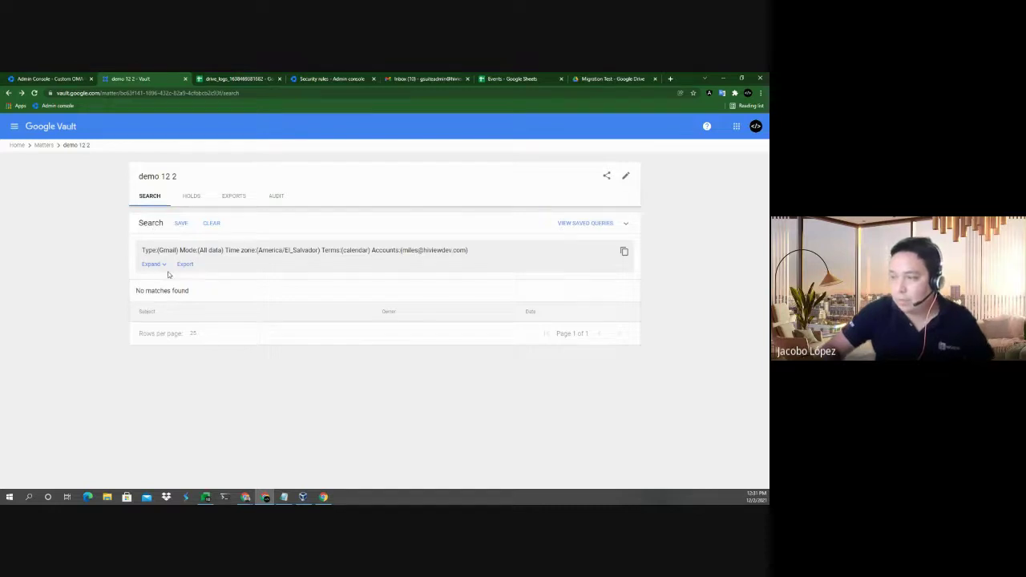
Leave the search results, reopen the matter "demo 12 2", and set up a new Gmail search for the target user's e-mail address.
{"action": "left_click", "coordinate": [8, 93]}
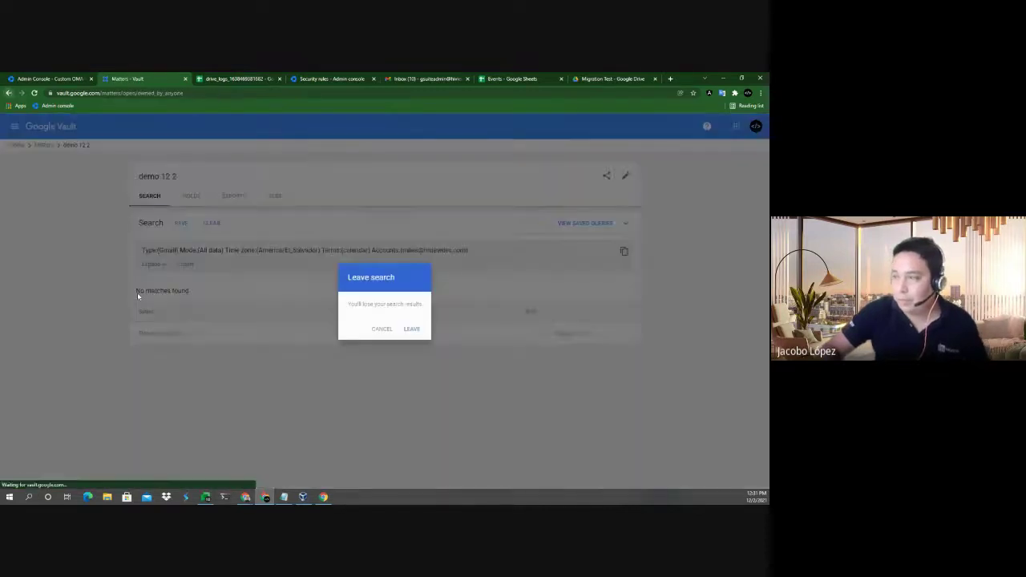
{"action": "left_click", "coordinate": [412, 329]}
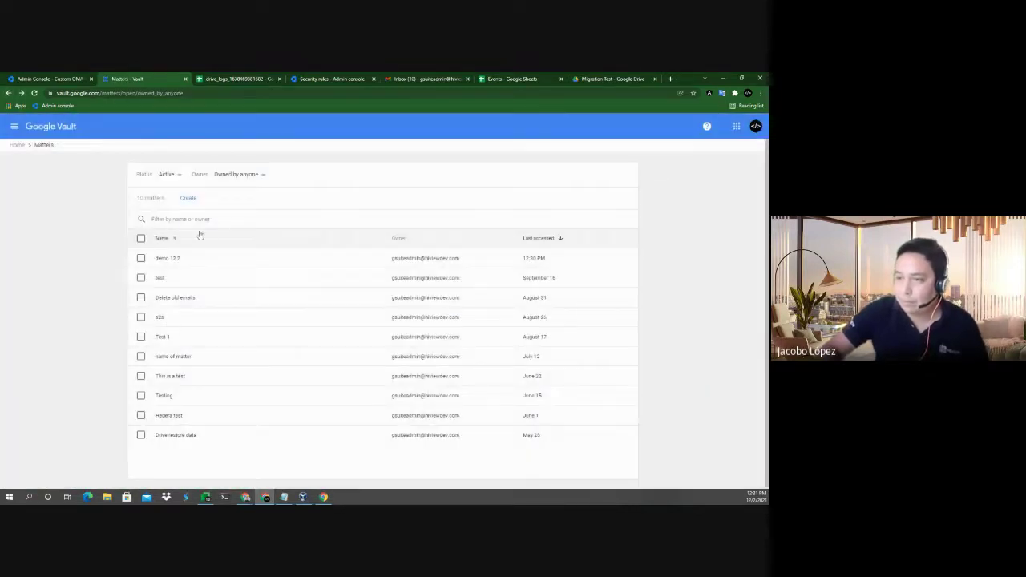
{"action": "left_click", "coordinate": [172, 259]}
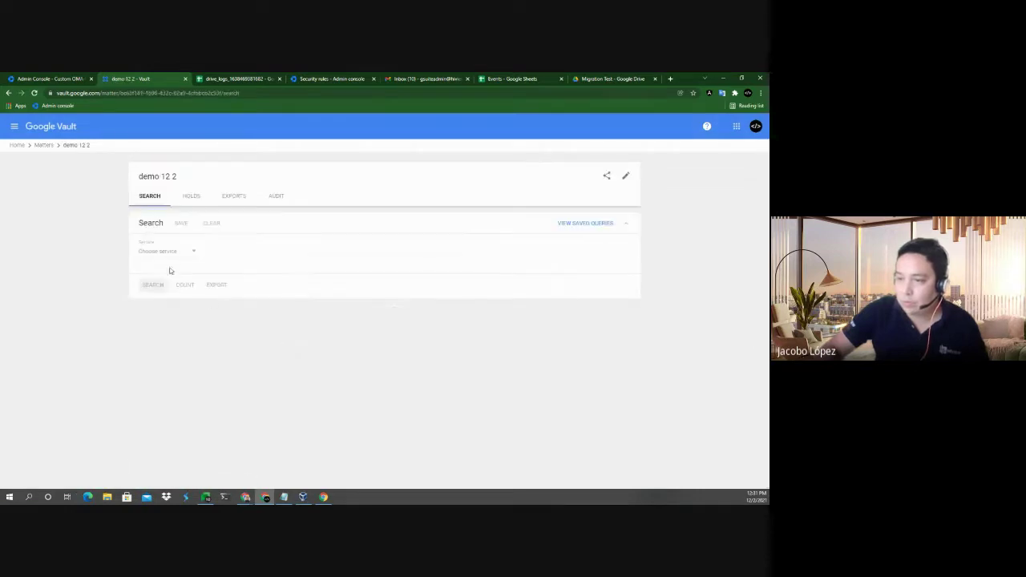
{"action": "left_click", "coordinate": [173, 251]}
{"action": "left_click", "coordinate": [167, 269]}
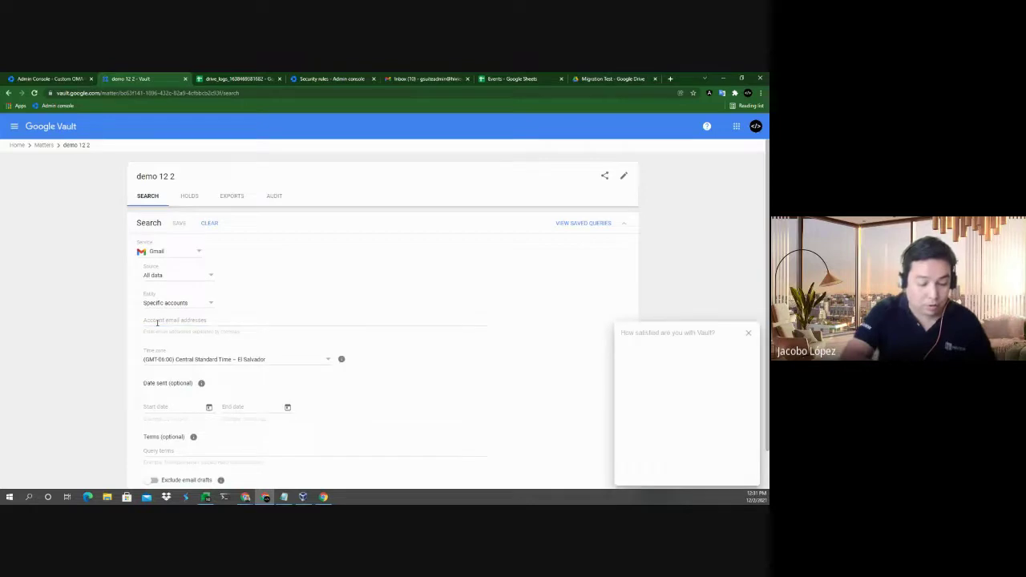
{"action": "left_click", "coordinate": [158, 321]}
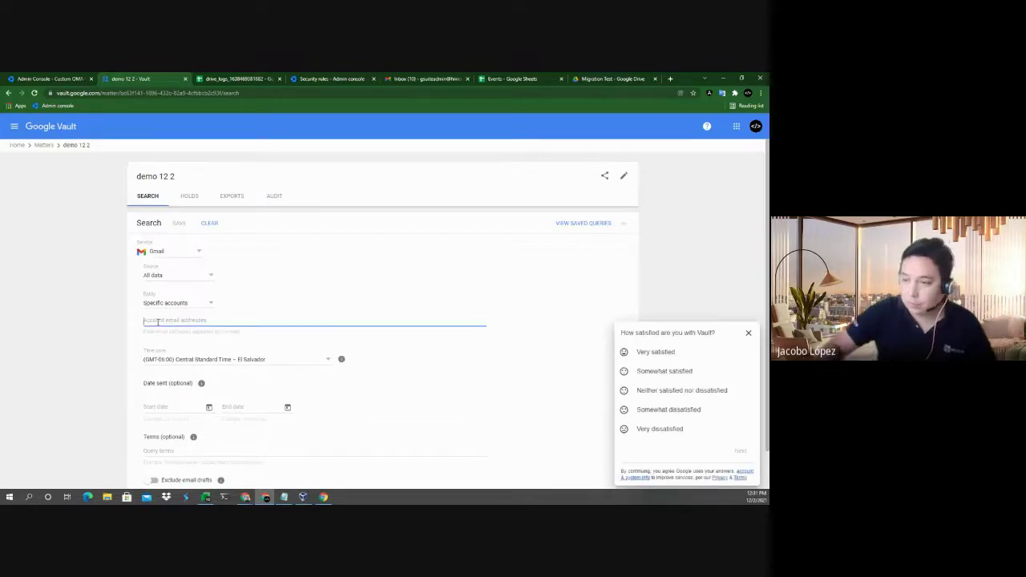
{"action": "type", "text": "mile"}
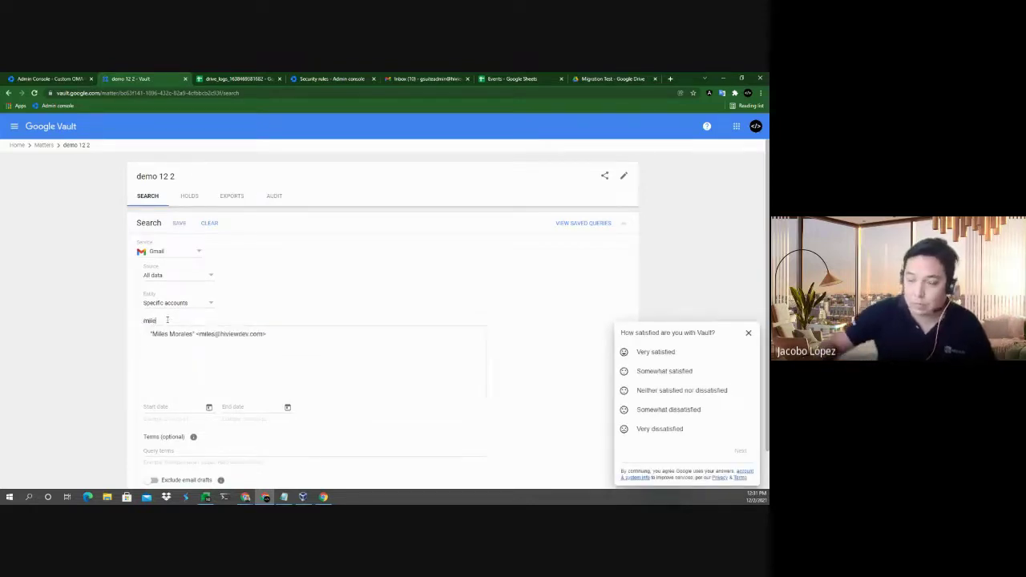
{"action": "left_click", "coordinate": [185, 333]}
Search the target account's Gmail data for the term "welcome", without a date range.
{"action": "scroll", "coordinate": [121, 377], "scroll_direction": "down", "scroll_amount": 1}
{"action": "left_click", "coordinate": [160, 366]}
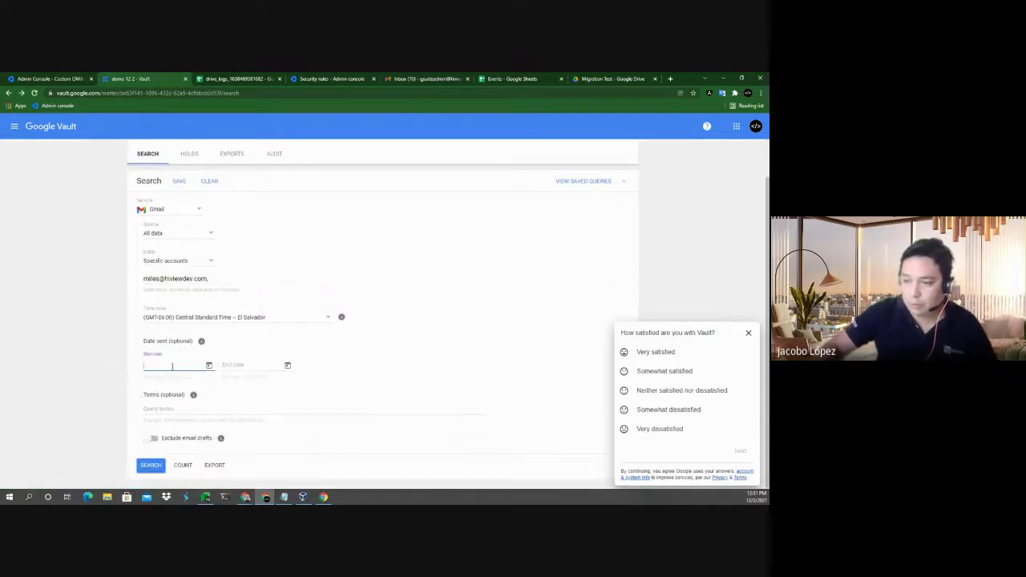
{"action": "left_click", "coordinate": [154, 410]}
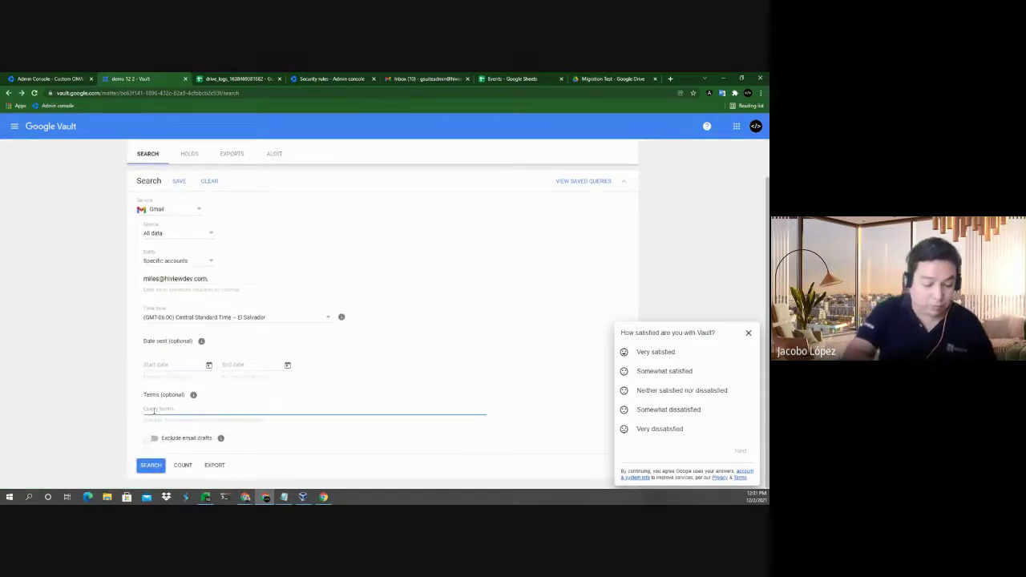
{"action": "type", "text": "welcome"}
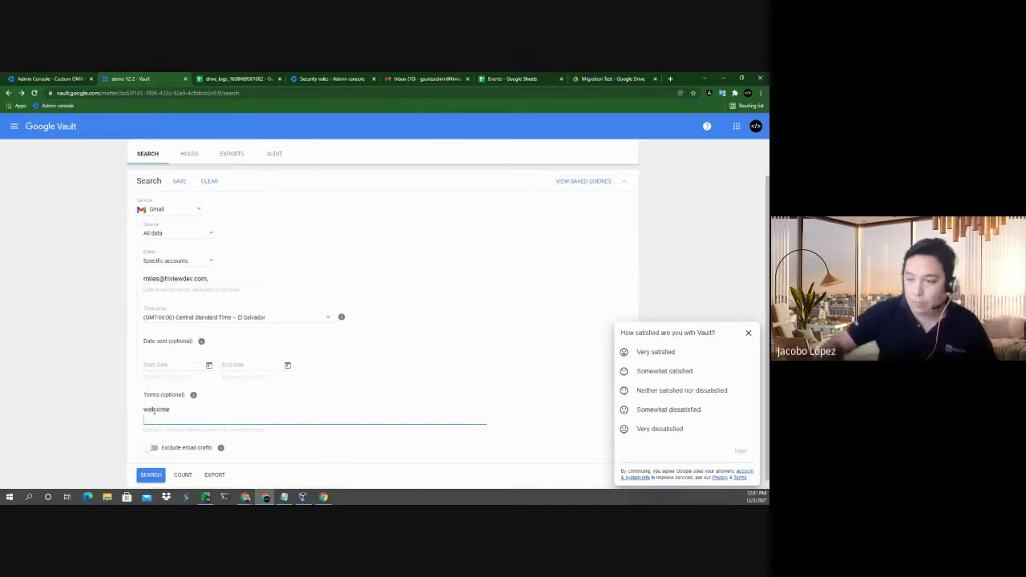
{"action": "left_click", "coordinate": [148, 475]}
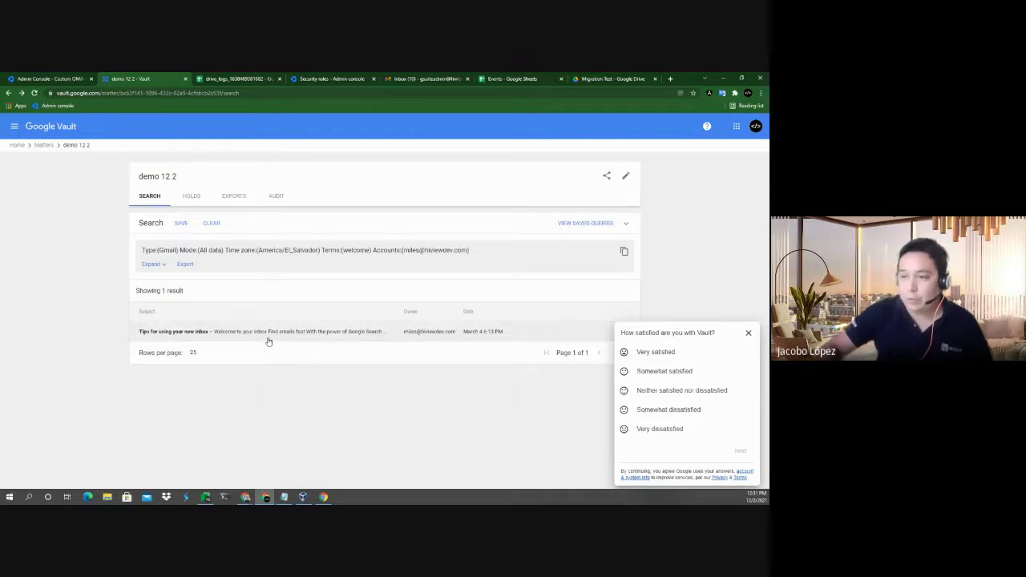
Preview the "Tips for using your new inbox" message, dismiss the Vault satisfaction survey, and close the message.
{"action": "left_click", "coordinate": [319, 336]}
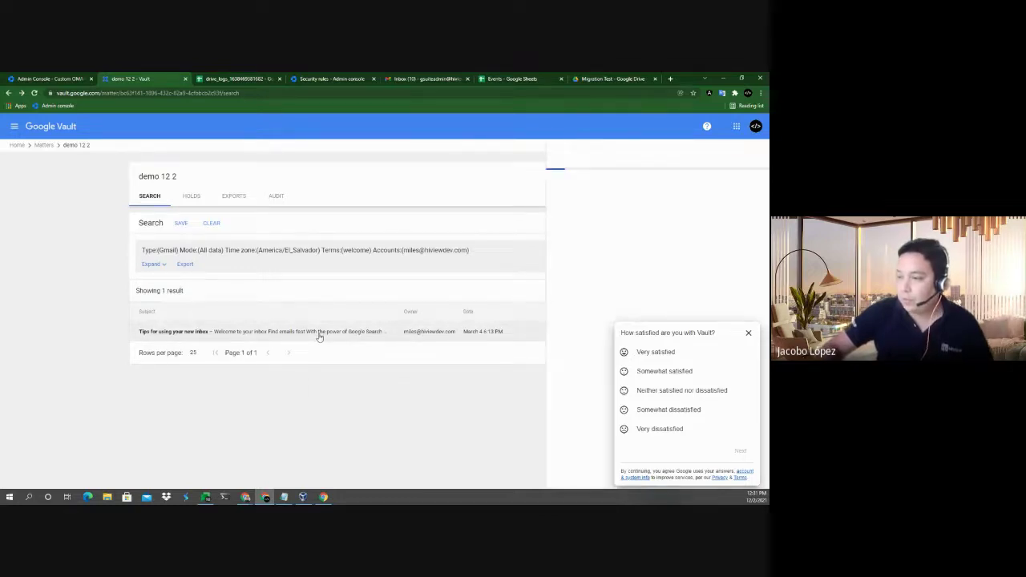
{"action": "left_click", "coordinate": [748, 333]}
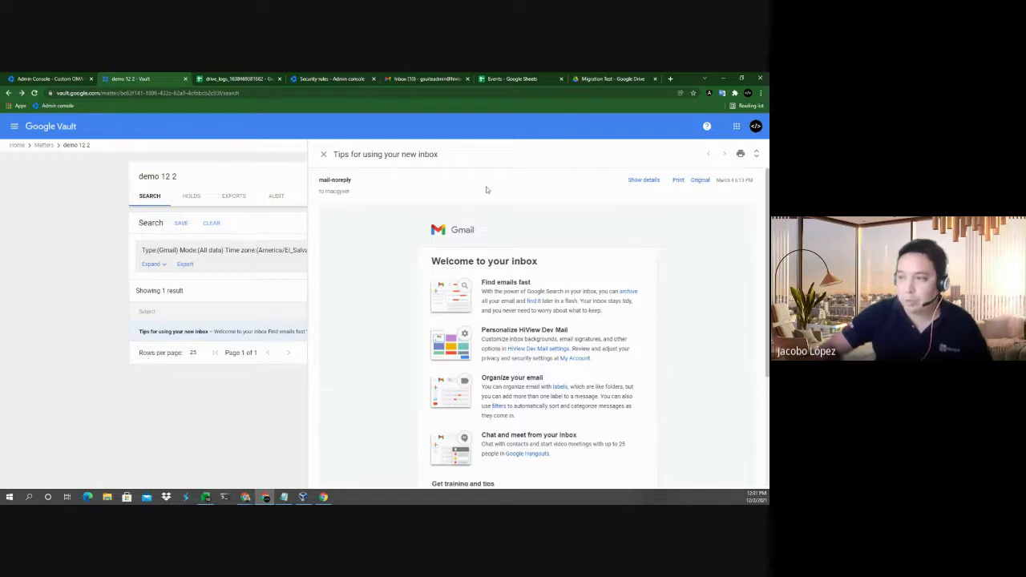
{"action": "left_click", "coordinate": [324, 156]}
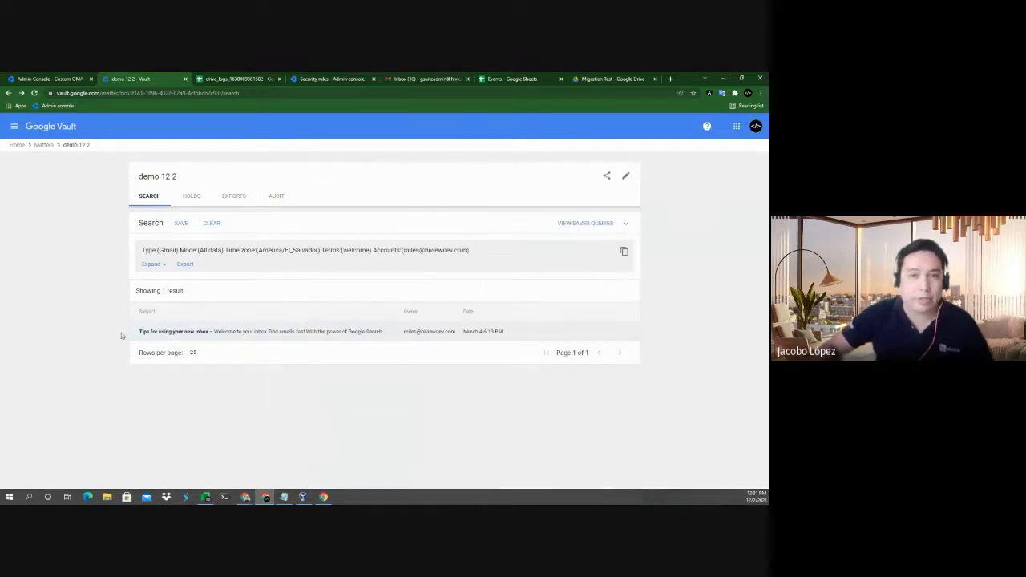
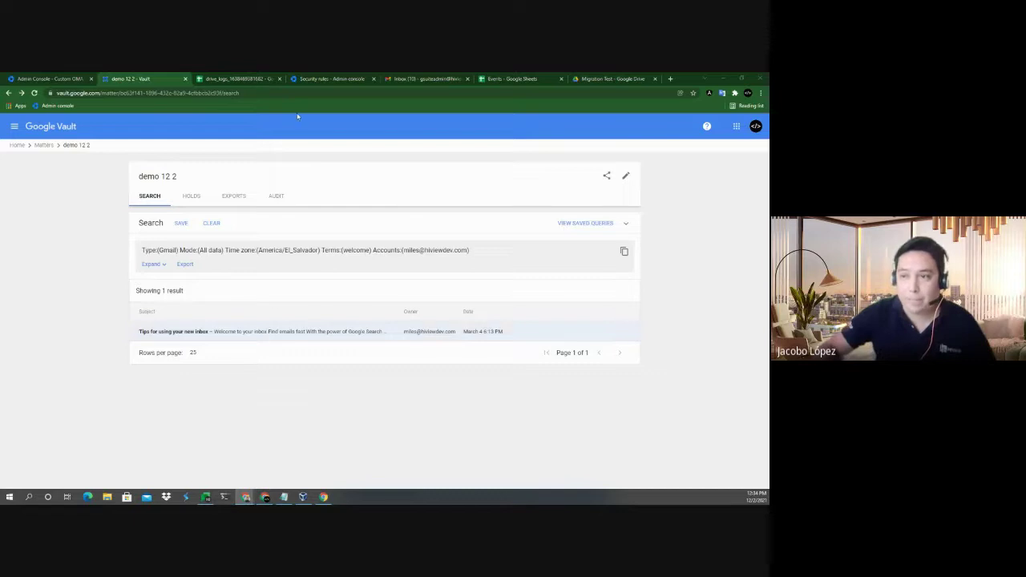
Leave the matter's search results and close Vault to return to the Admin console.
{"action": "left_click", "coordinate": [69, 130]}
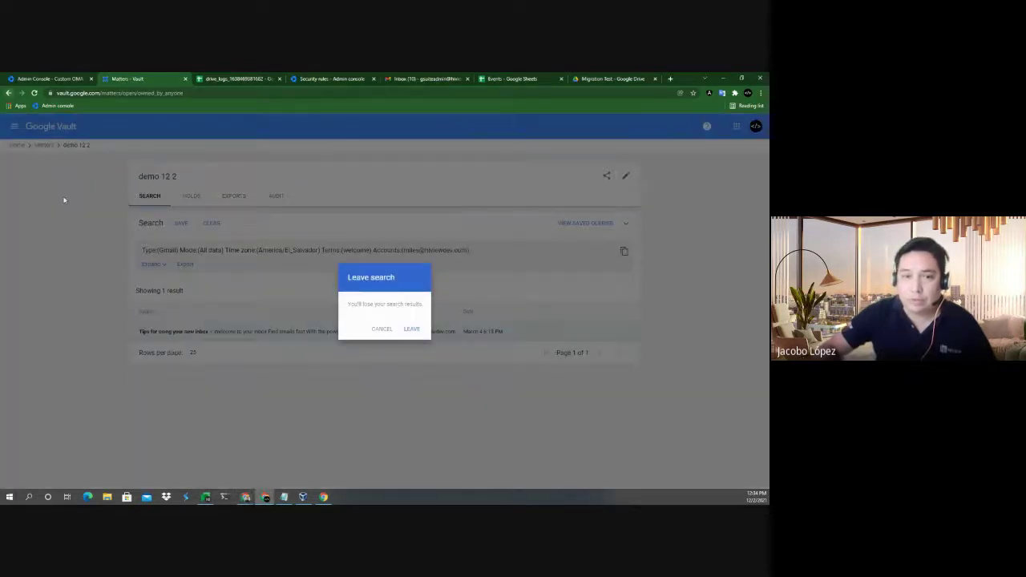
{"action": "left_click", "coordinate": [411, 329]}
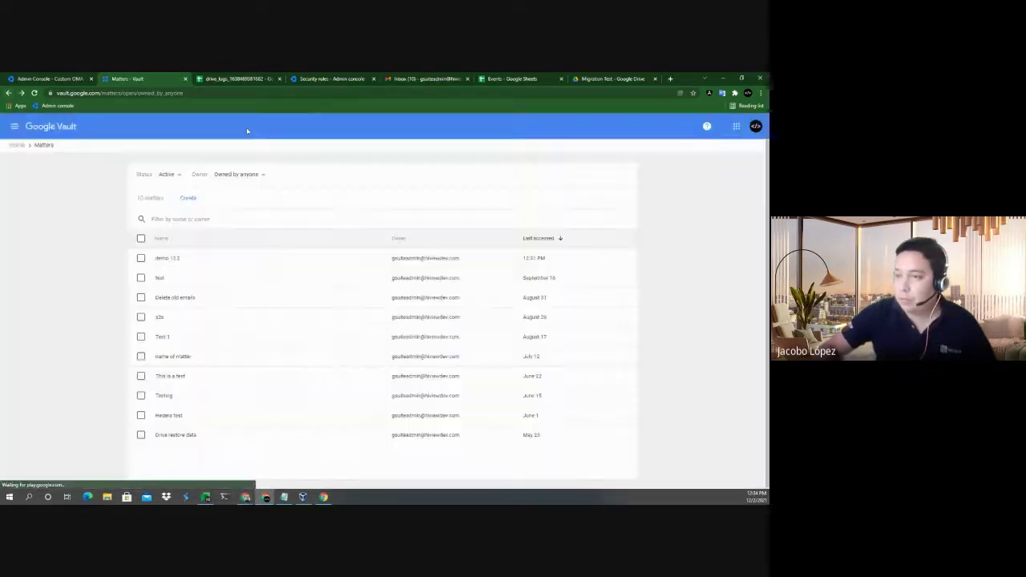
{"action": "left_click", "coordinate": [185, 79]}
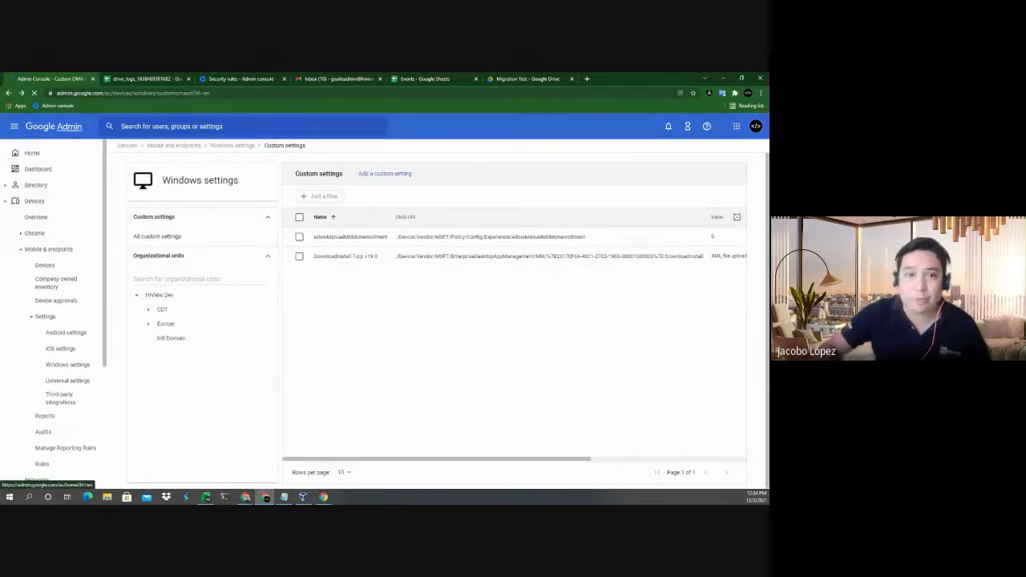
Go to the Admin console home page, verifying the admin account with its password.
{"action": "left_click", "coordinate": [67, 130]}
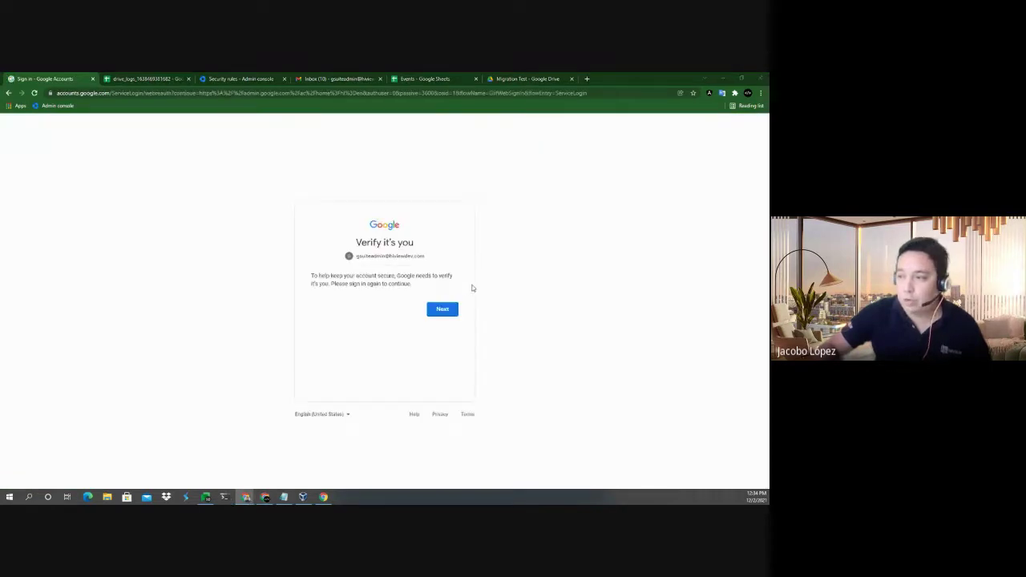
{"action": "left_click", "coordinate": [442, 309]}
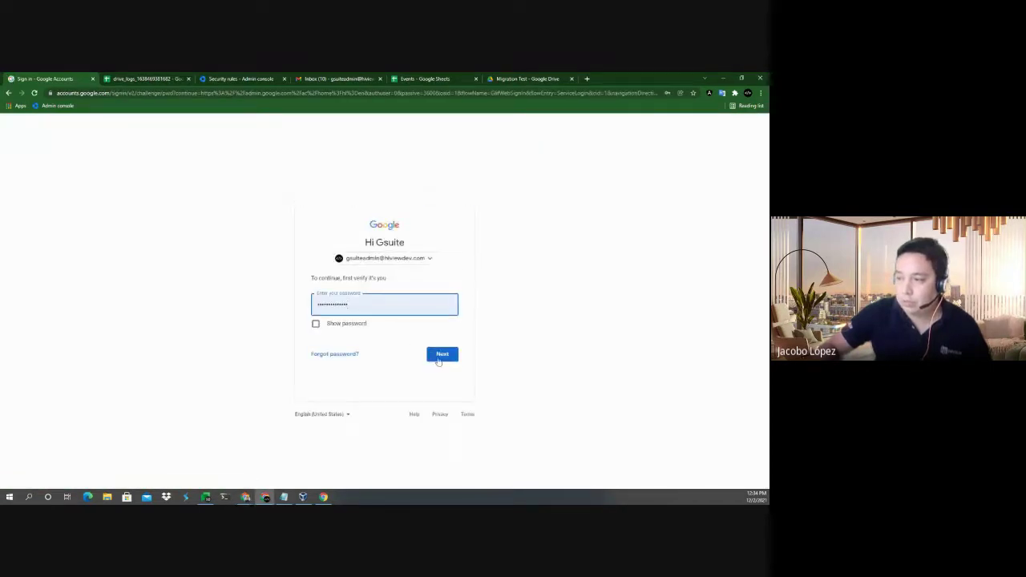
{"action": "left_click", "coordinate": [440, 357]}
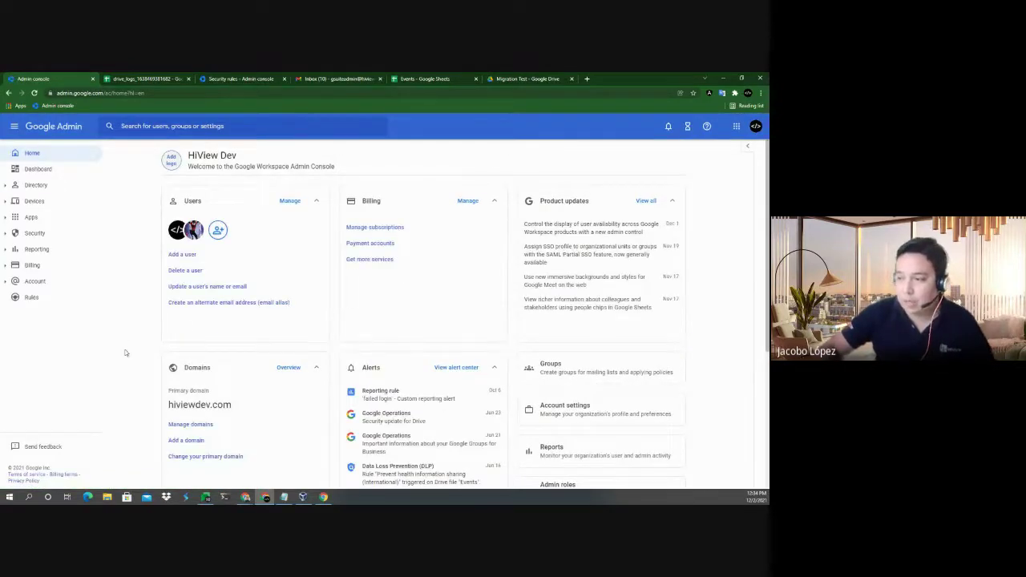
Open the Rules page from the Admin console home page.
{"action": "scroll", "coordinate": [125, 353], "scroll_direction": "down", "scroll_amount": 2}
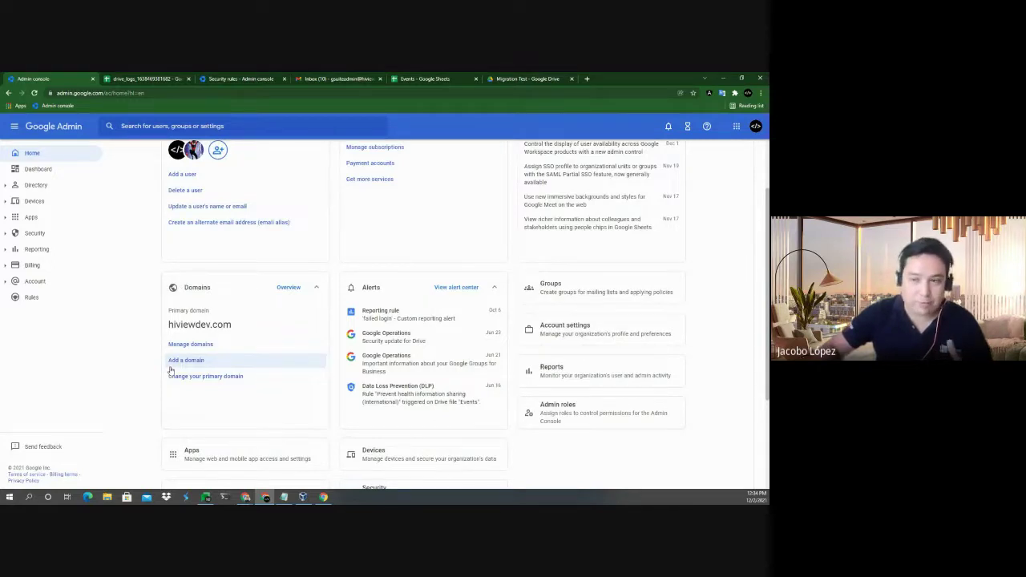
{"action": "scroll", "coordinate": [297, 328], "scroll_direction": "down", "scroll_amount": 2}
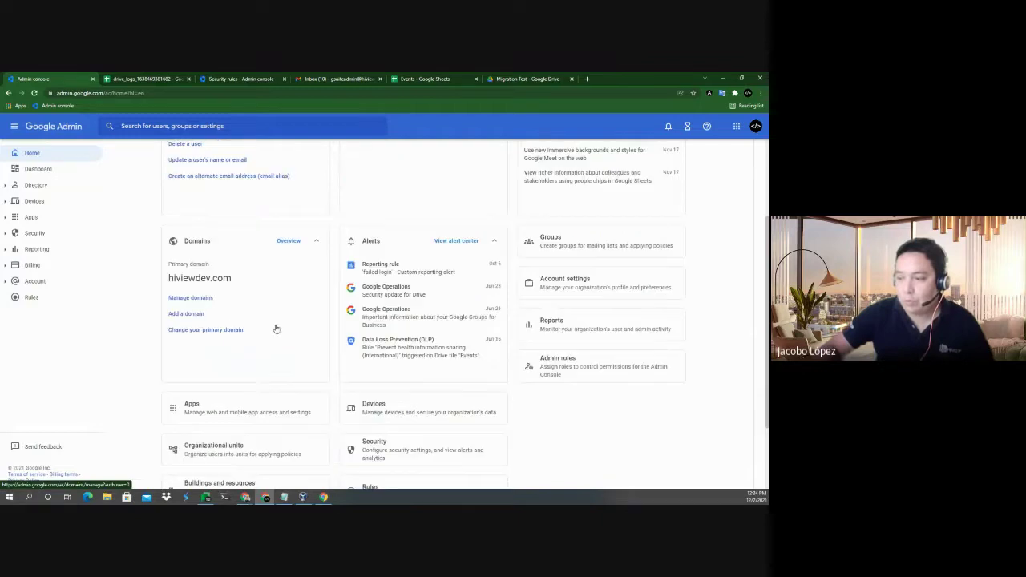
{"action": "scroll", "coordinate": [276, 329], "scroll_direction": "down", "scroll_amount": 4}
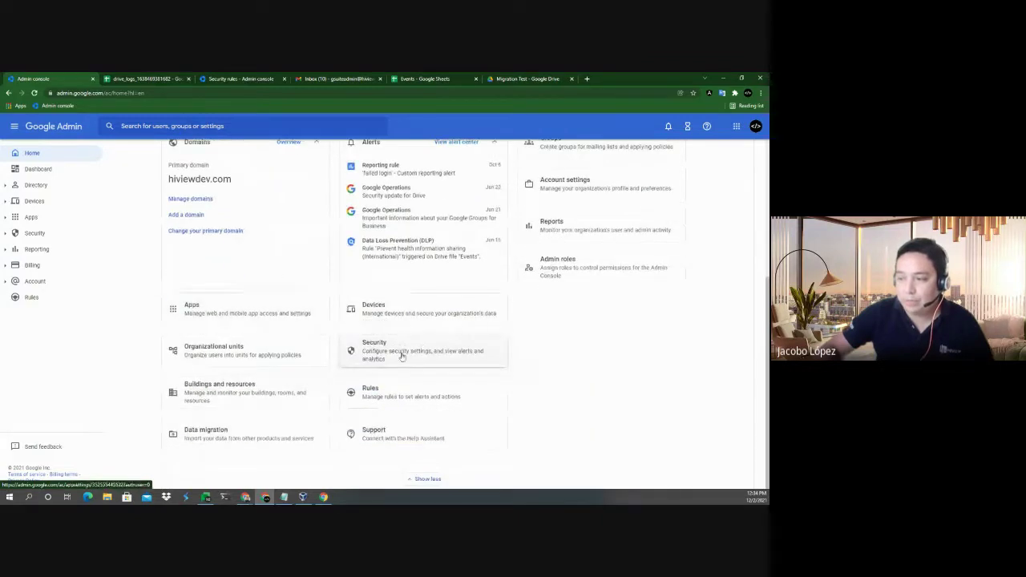
{"action": "left_click", "coordinate": [399, 396]}
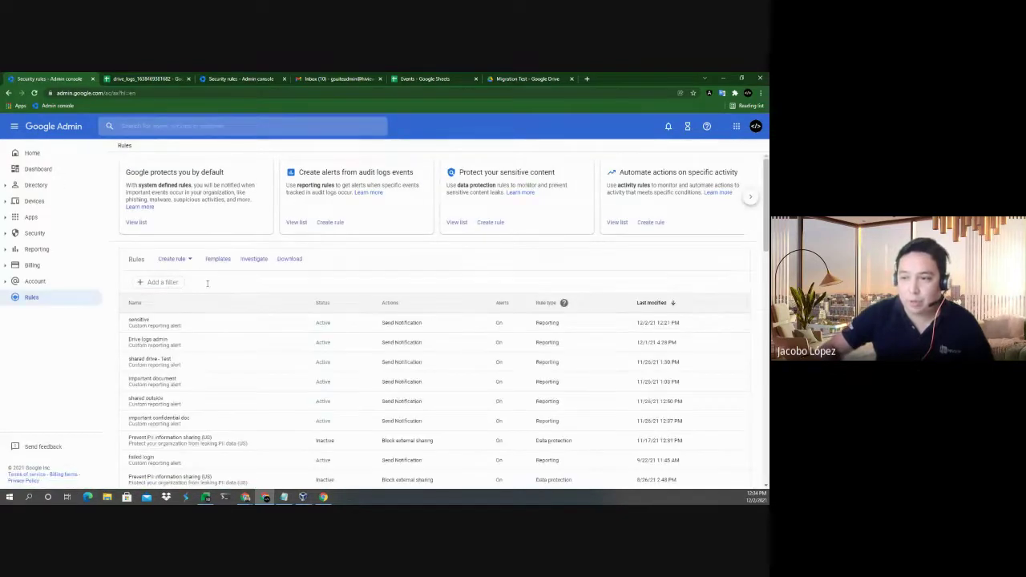
Review the rule types available for creation, and start a rule from the "Prevent financial information sharing (International)" template.
{"action": "left_click", "coordinate": [183, 259]}
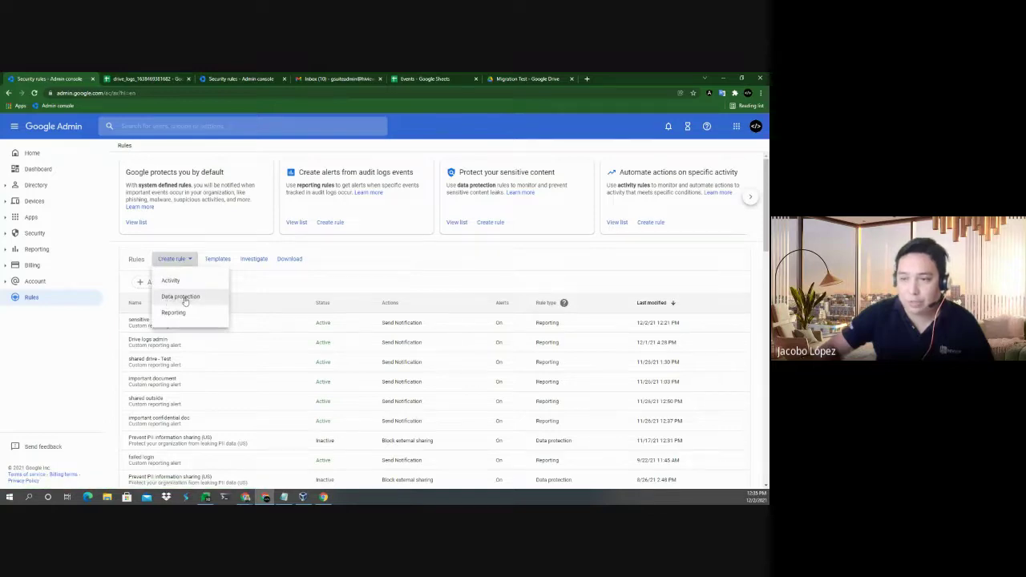
{"action": "left_click", "coordinate": [213, 265]}
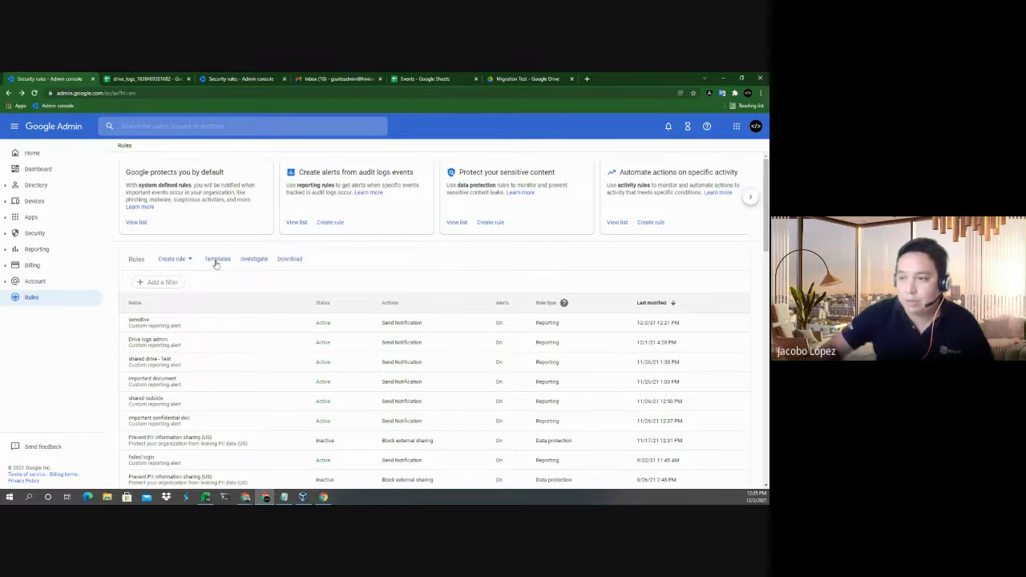
{"action": "left_click", "coordinate": [215, 262]}
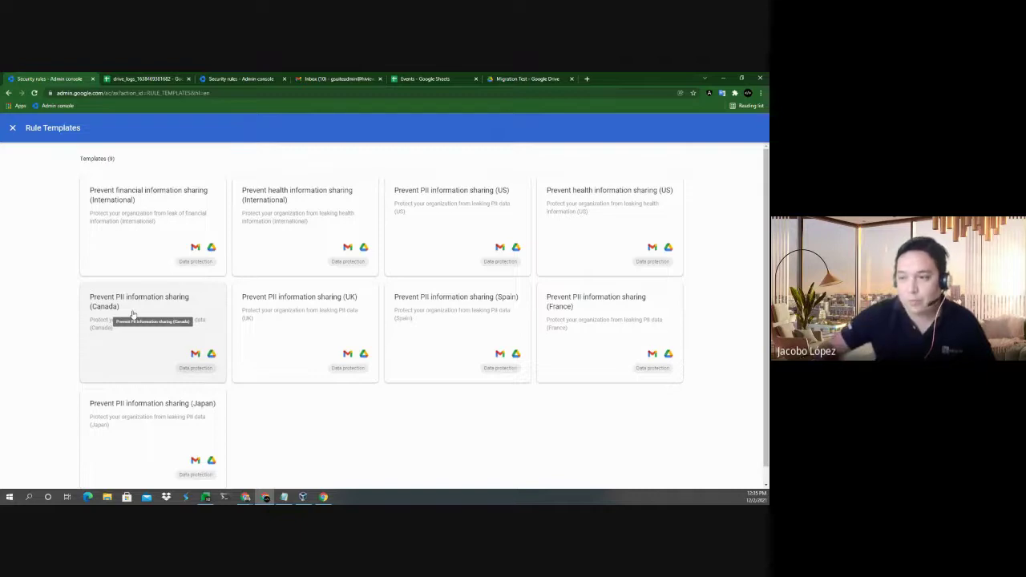
{"action": "left_click", "coordinate": [152, 223]}
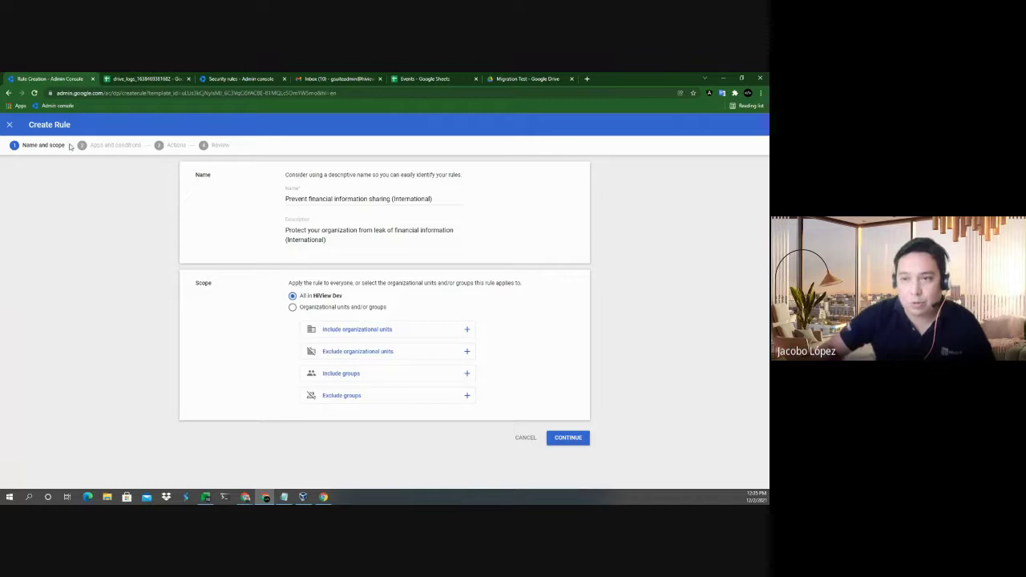
Review the rule's name, description and organizational unit choices, and continue with the scope left at all in HiView Dev.
{"action": "left_click", "coordinate": [438, 199]}
{"action": "left_click", "coordinate": [357, 241]}
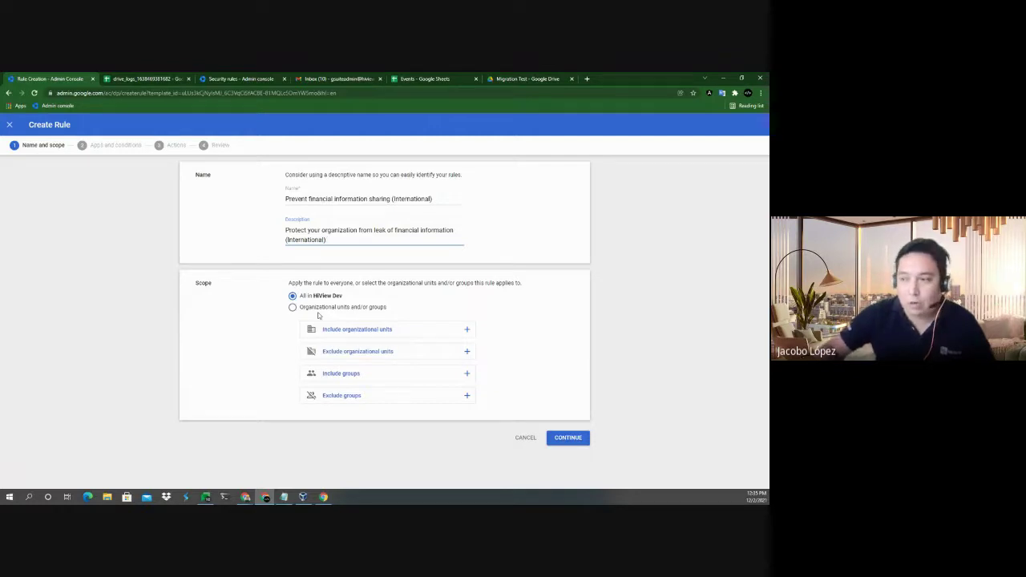
{"action": "left_click", "coordinate": [388, 334]}
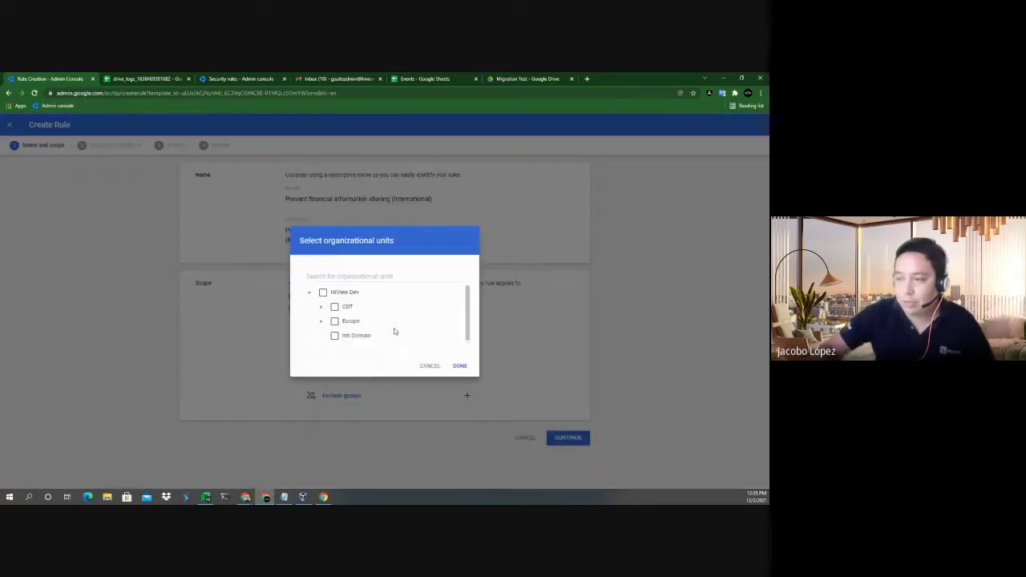
{"action": "left_click", "coordinate": [335, 335]}
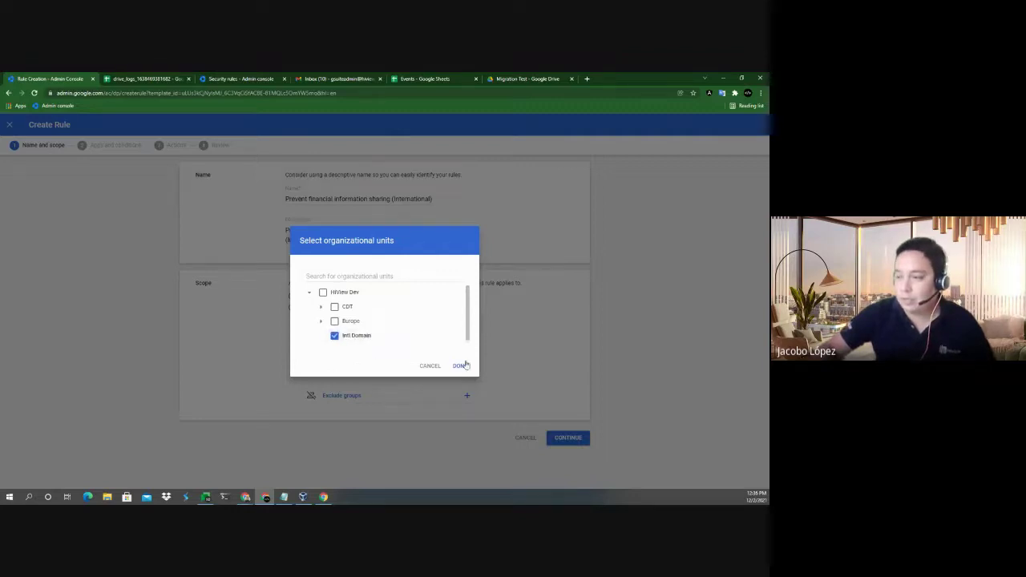
{"action": "left_click", "coordinate": [335, 335]}
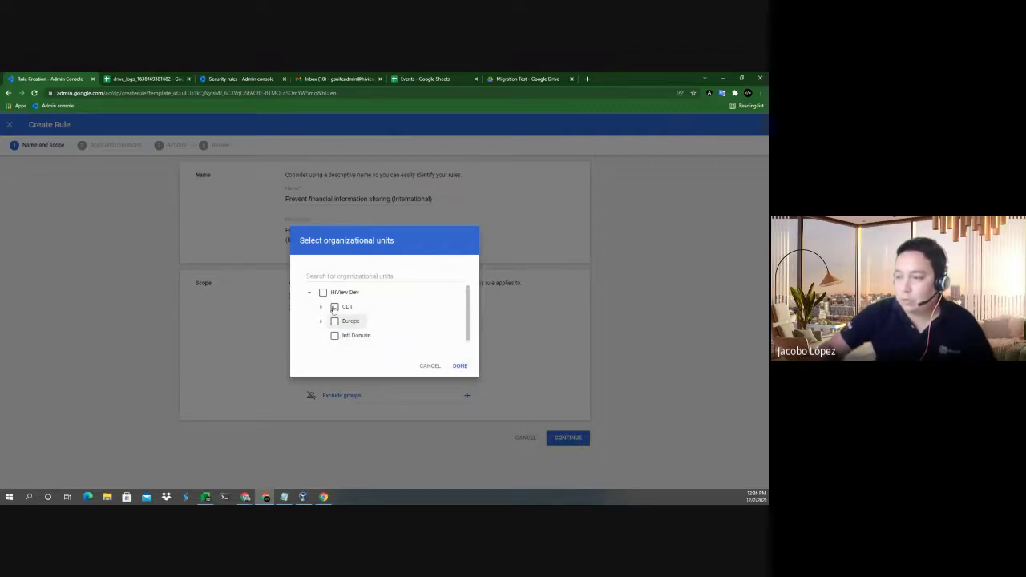
{"action": "left_click", "coordinate": [429, 367]}
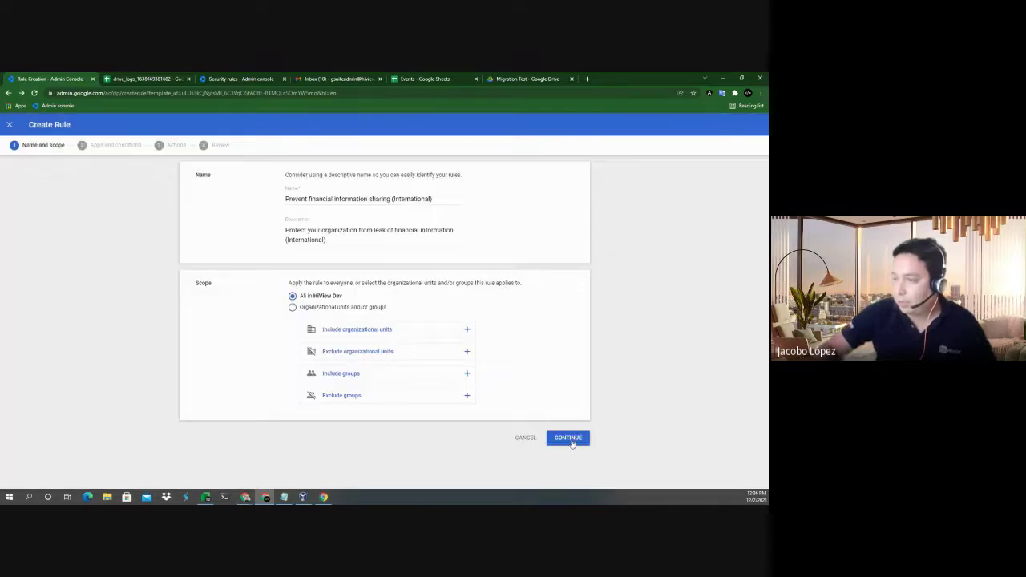
{"action": "left_click", "coordinate": [568, 439]}
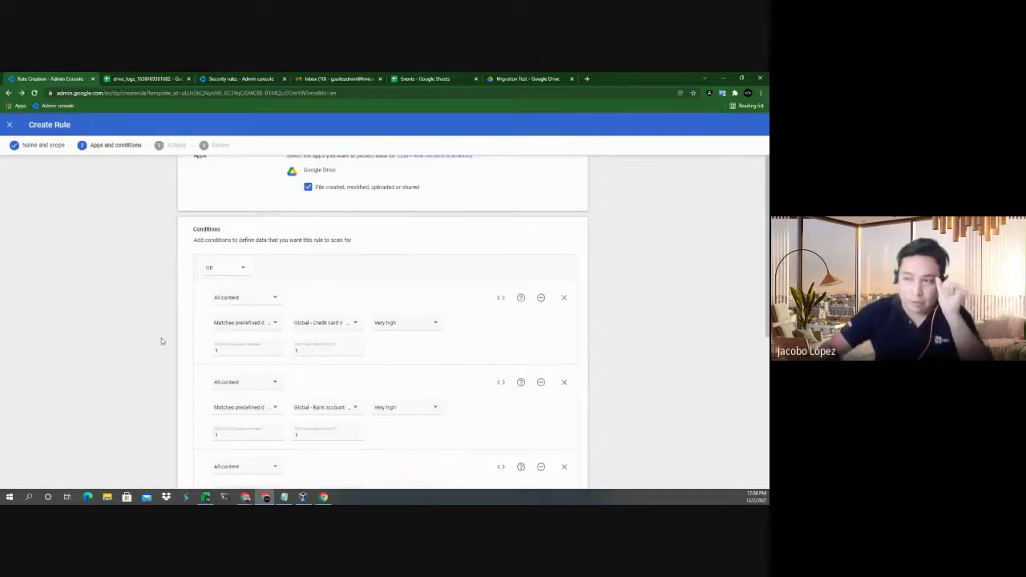
Examine the template's conditions, including the detectors, minimum unique matches and minimum match count, and continue to the rule's actions.
{"action": "scroll", "coordinate": [144, 320], "scroll_direction": "up", "scroll_amount": 1}
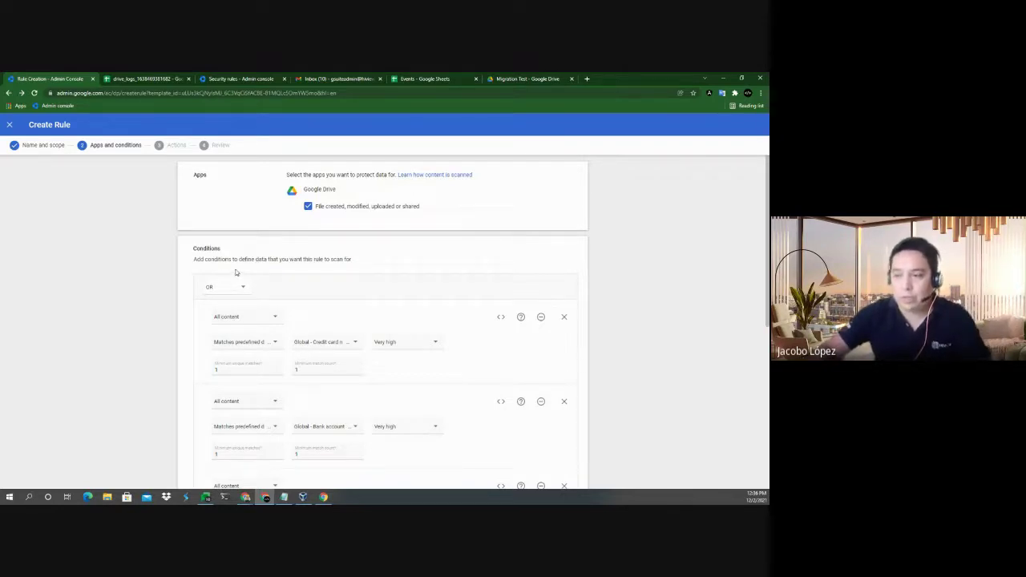
{"action": "scroll", "coordinate": [140, 279], "scroll_direction": "down", "scroll_amount": 1}
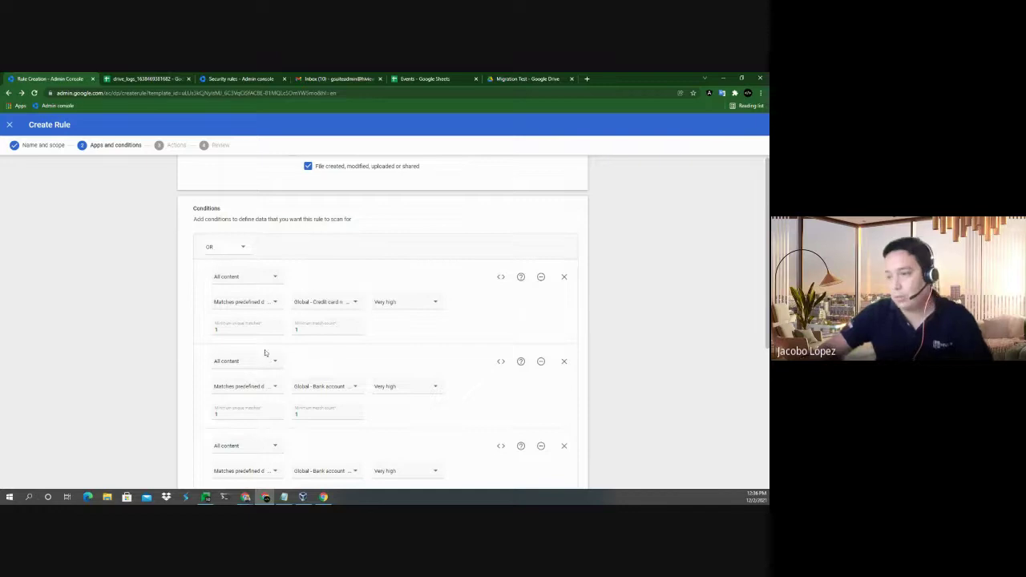
{"action": "scroll", "coordinate": [268, 344], "scroll_direction": "down", "scroll_amount": 2}
{"action": "scroll", "coordinate": [268, 345], "scroll_direction": "down", "scroll_amount": 1}
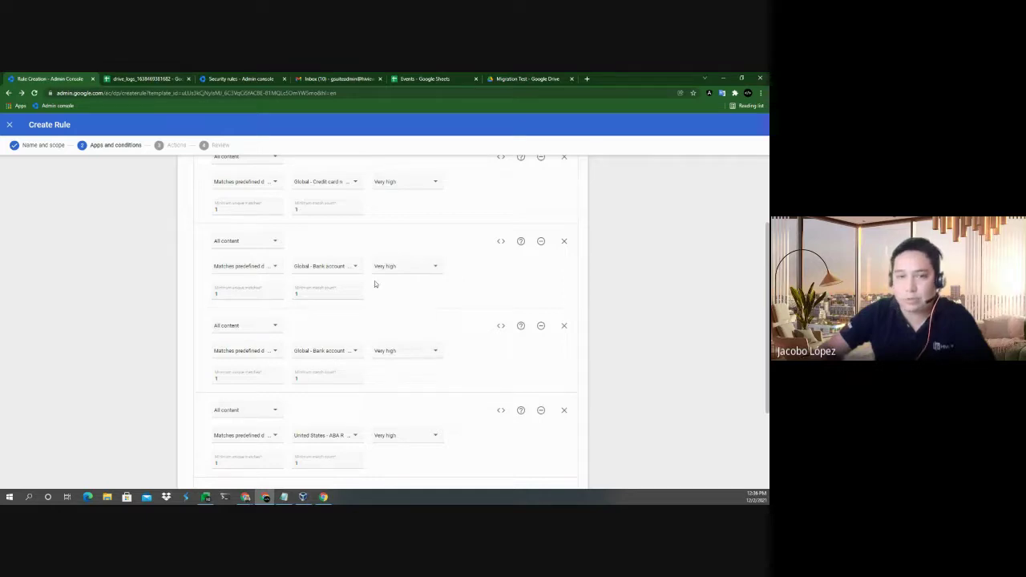
{"action": "left_click", "coordinate": [239, 295]}
{"action": "double_click", "coordinate": [278, 293]}
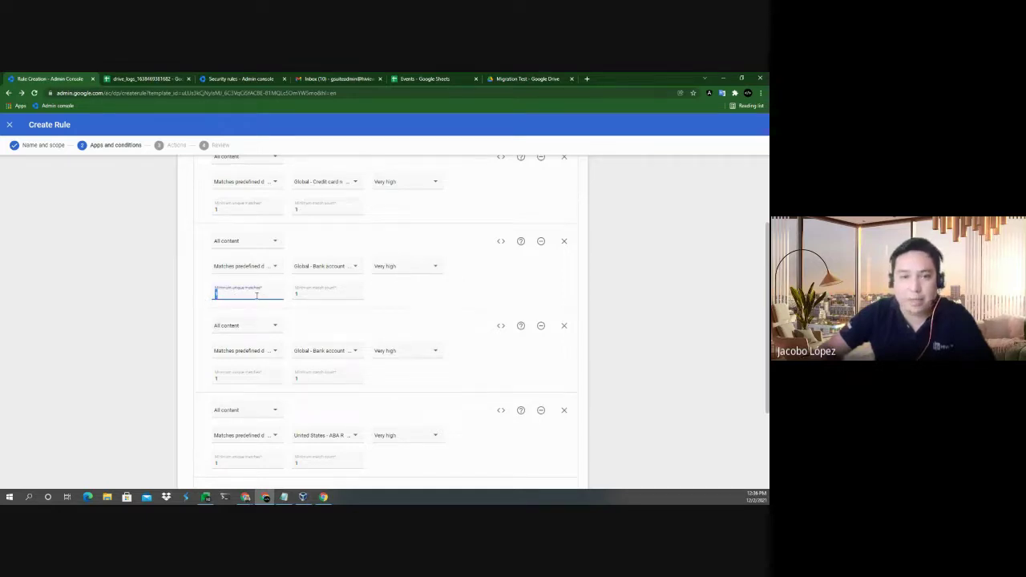
{"action": "double_click", "coordinate": [296, 295]}
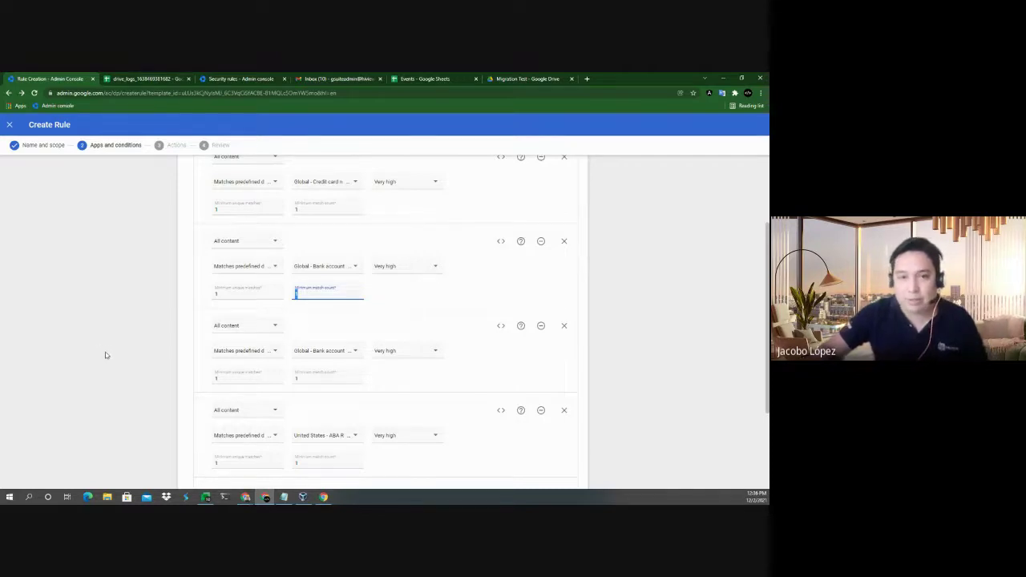
{"action": "scroll", "coordinate": [201, 336], "scroll_direction": "down", "scroll_amount": 1}
{"action": "scroll", "coordinate": [200, 336], "scroll_direction": "down", "scroll_amount": 5}
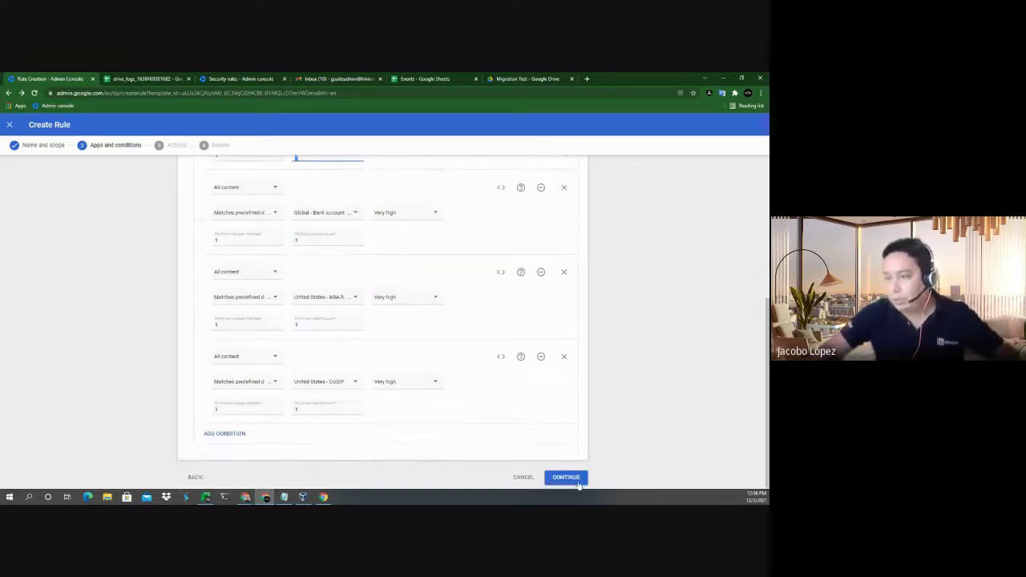
{"action": "left_click", "coordinate": [576, 480]}
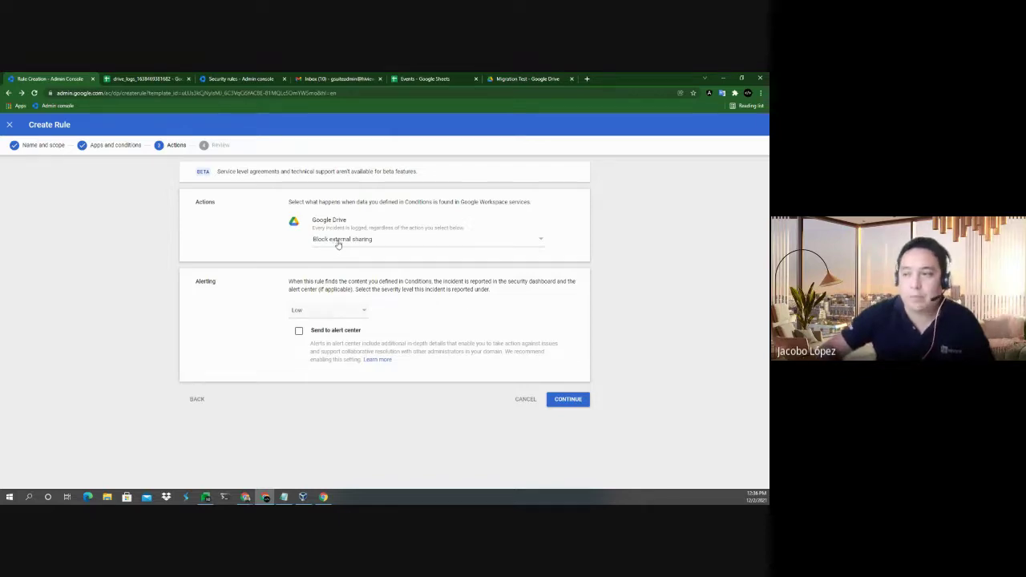
Set the rule's alert severity to High, send incidents to the alert center, and enable email notifications for all super administrators.
{"action": "left_click", "coordinate": [299, 332]}
{"action": "left_click", "coordinate": [331, 315]}
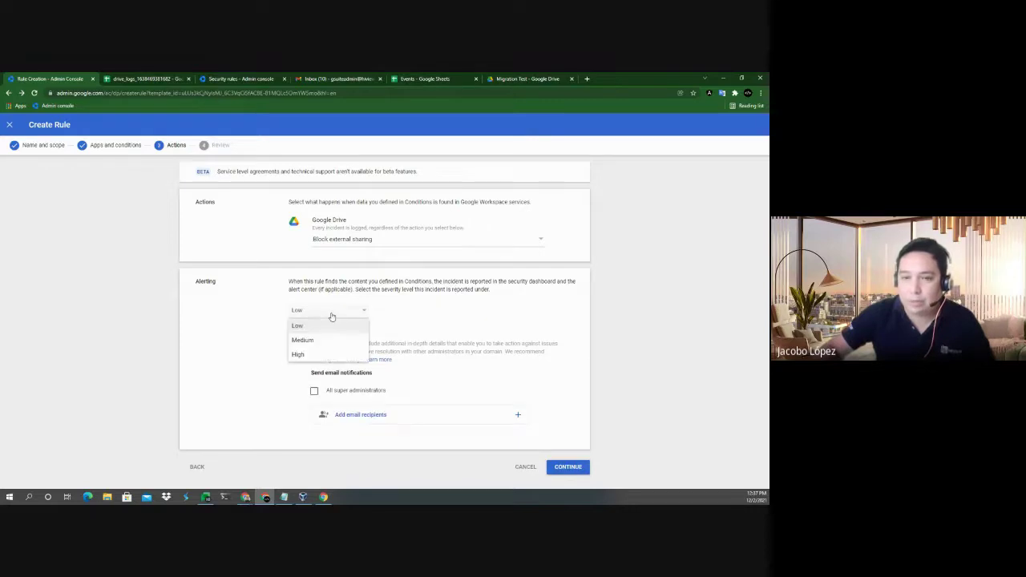
{"action": "left_click", "coordinate": [301, 355]}
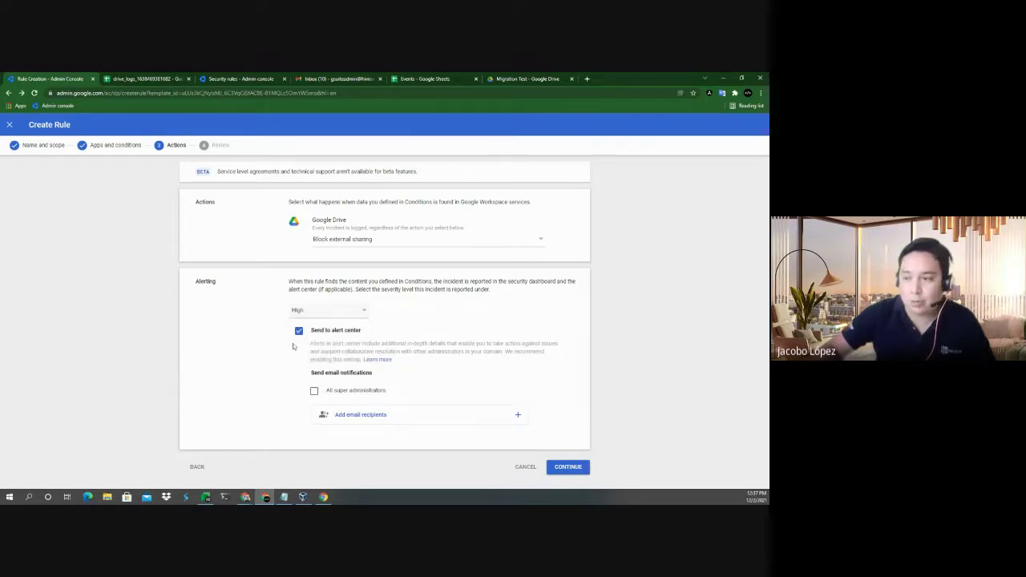
{"action": "left_click", "coordinate": [313, 391]}
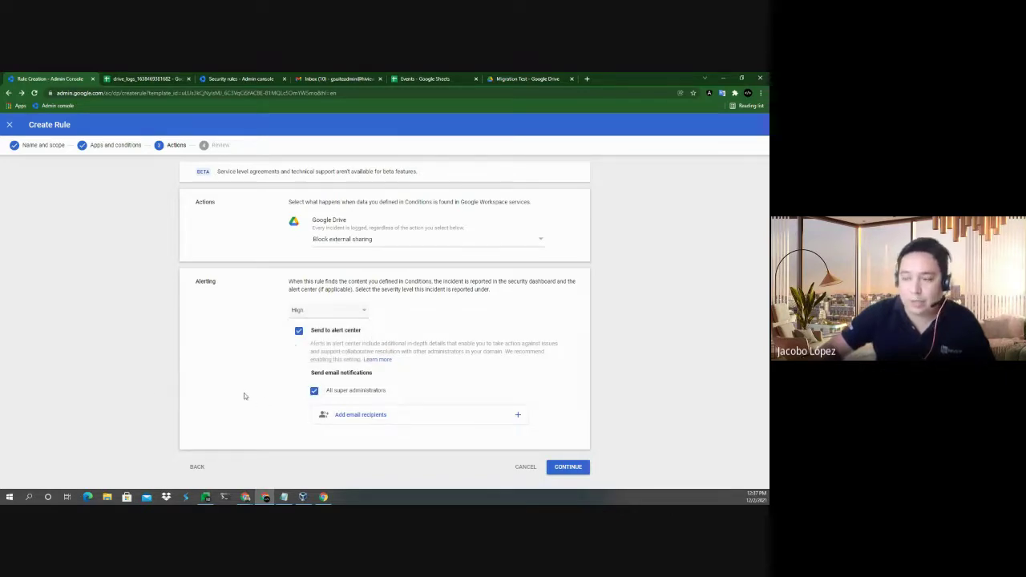
Discard the draft rule and leave the rule templates to return to the Rules page.
{"action": "left_click", "coordinate": [10, 126]}
{"action": "left_click", "coordinate": [449, 329]}
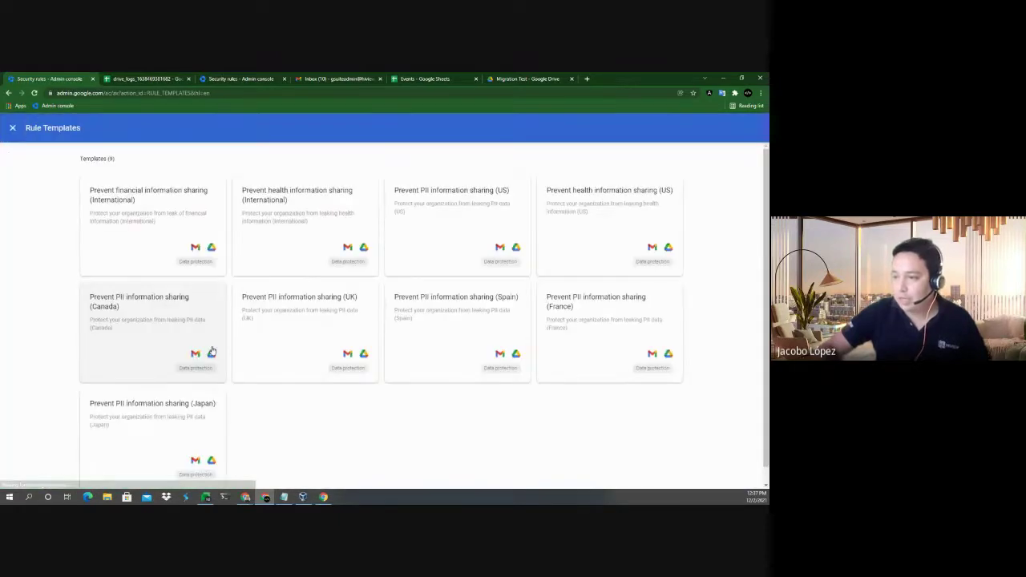
{"action": "left_click", "coordinate": [12, 128]}
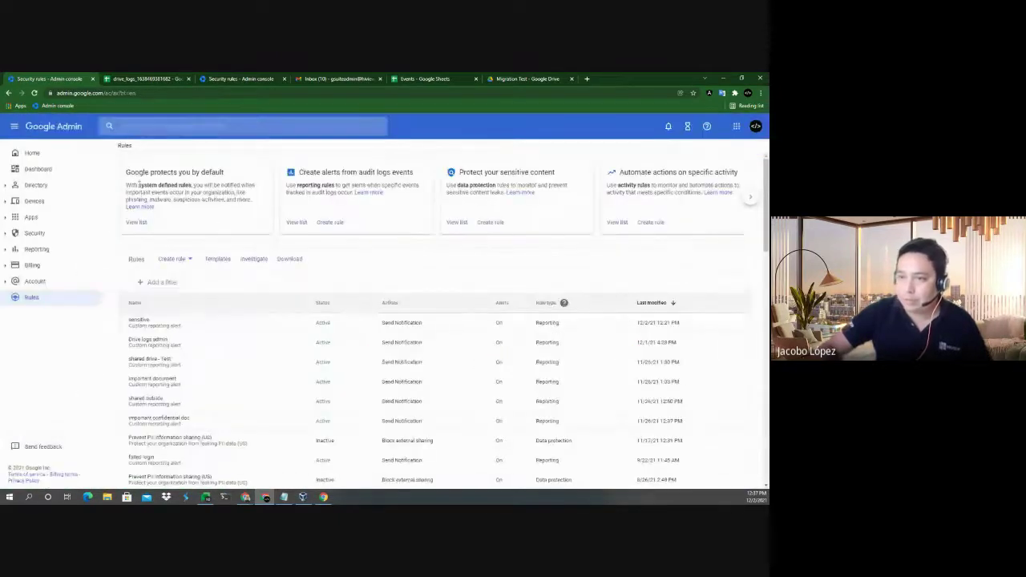
Open the alert center from the home page and view the Low severity Data Loss Prevention alert for health information sharing.
{"action": "left_click", "coordinate": [53, 126]}
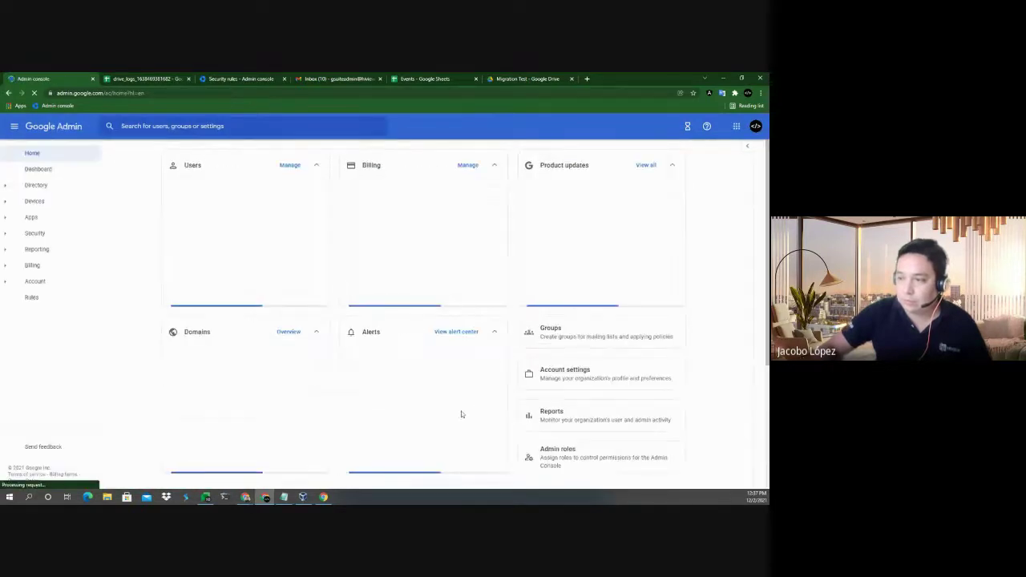
{"action": "scroll", "coordinate": [454, 417], "scroll_direction": "down", "scroll_amount": 3}
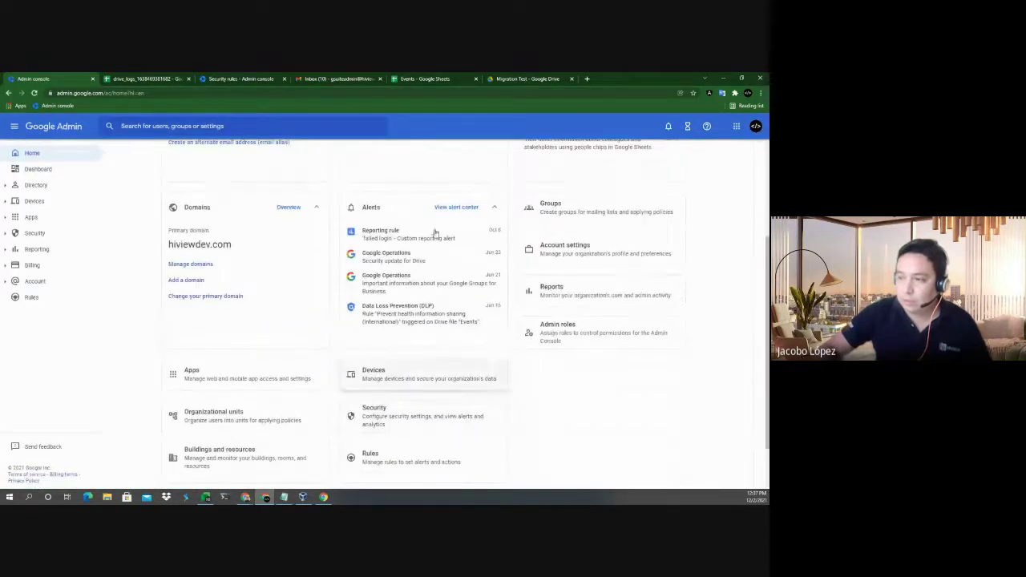
{"action": "left_click", "coordinate": [371, 208]}
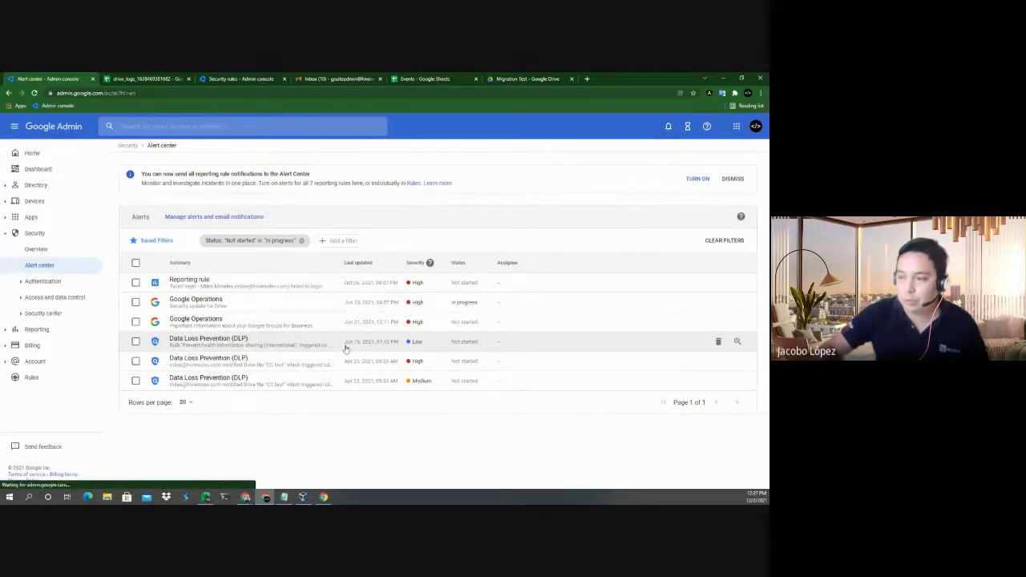
{"action": "left_click", "coordinate": [230, 343]}
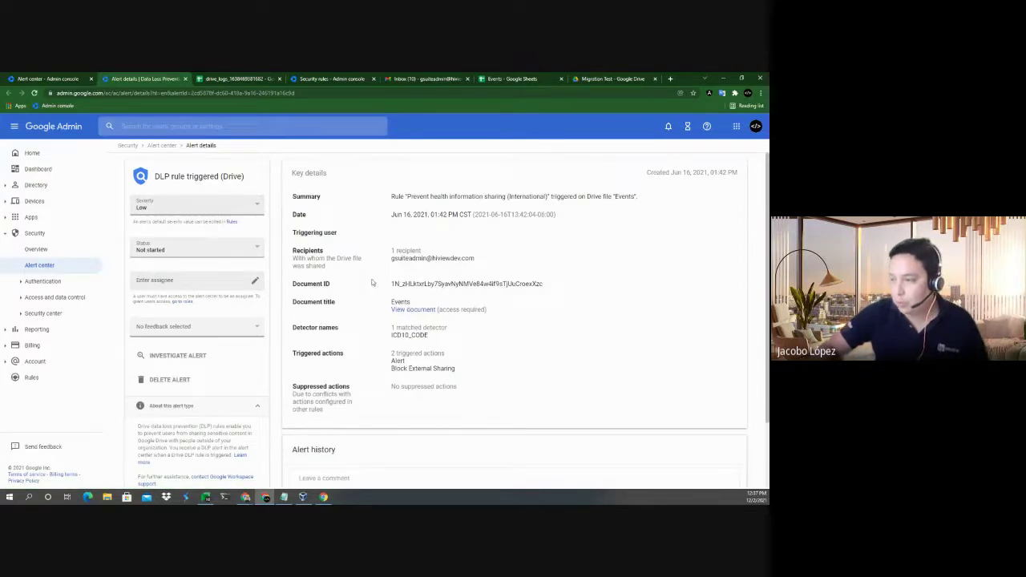
Highlight the document ID in the alert details, view the linked Events document, and close it.
{"action": "left_click_drag", "start_coordinate": [549, 283], "coordinate": [391, 284]}
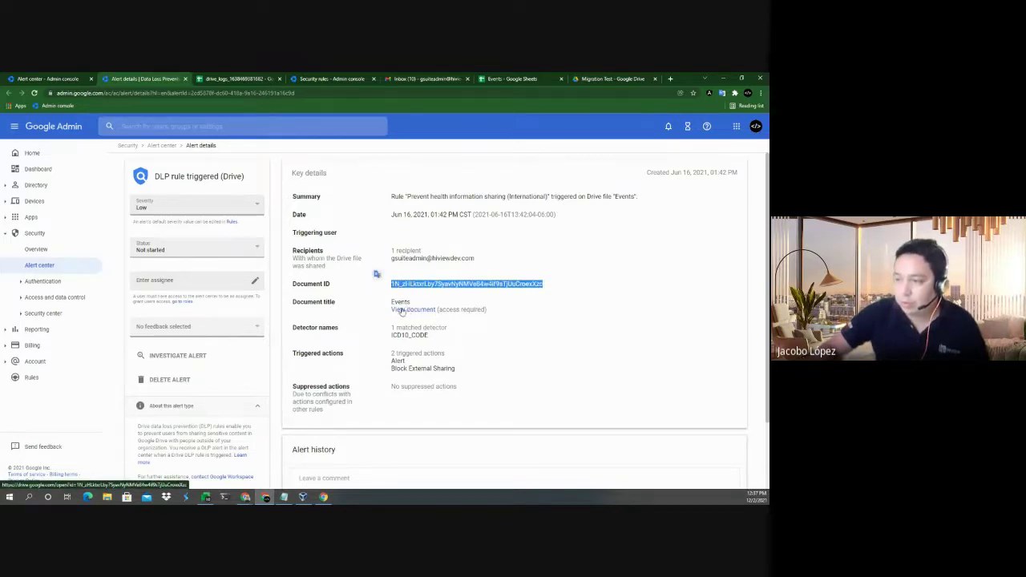
{"action": "left_click", "coordinate": [402, 310]}
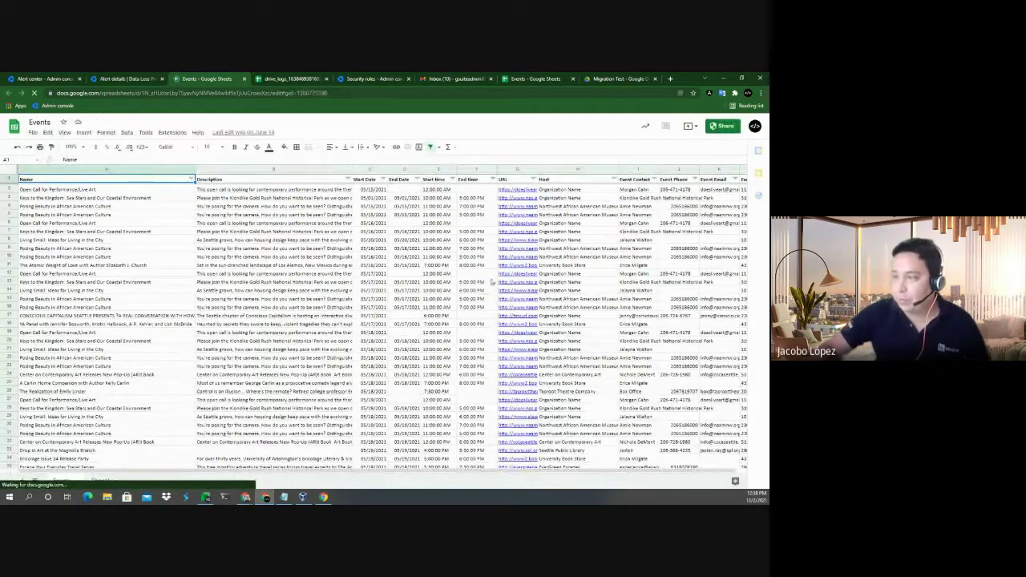
{"action": "left_click", "coordinate": [244, 79]}
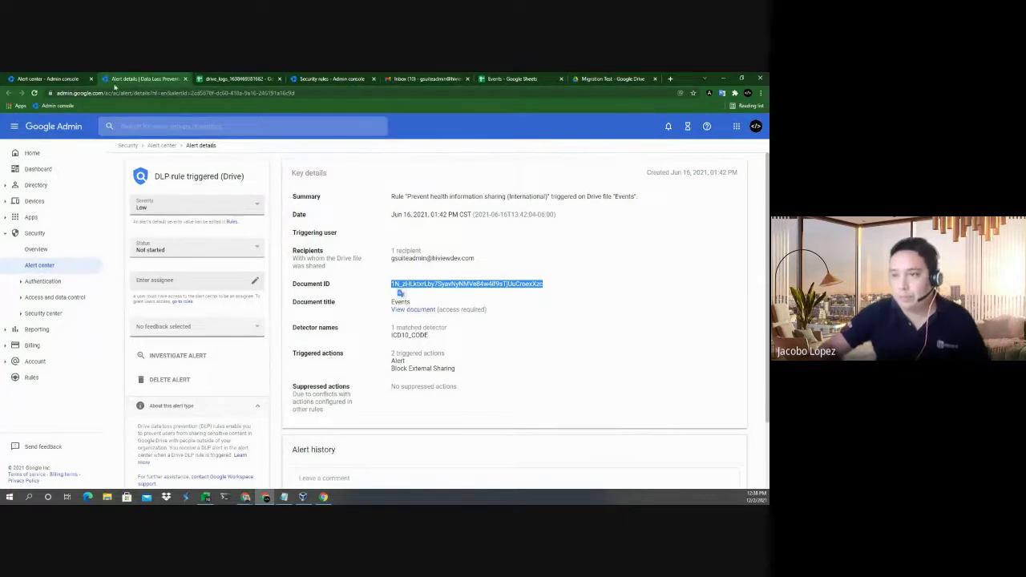
Return from the alert center to the Admin console home page.
{"action": "left_click", "coordinate": [56, 79]}
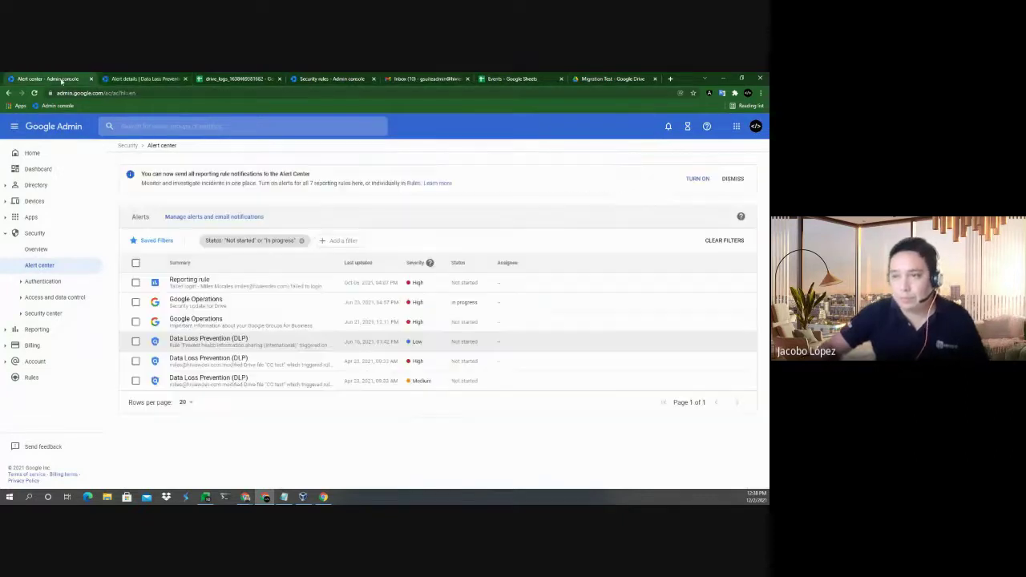
{"action": "left_click", "coordinate": [74, 128]}
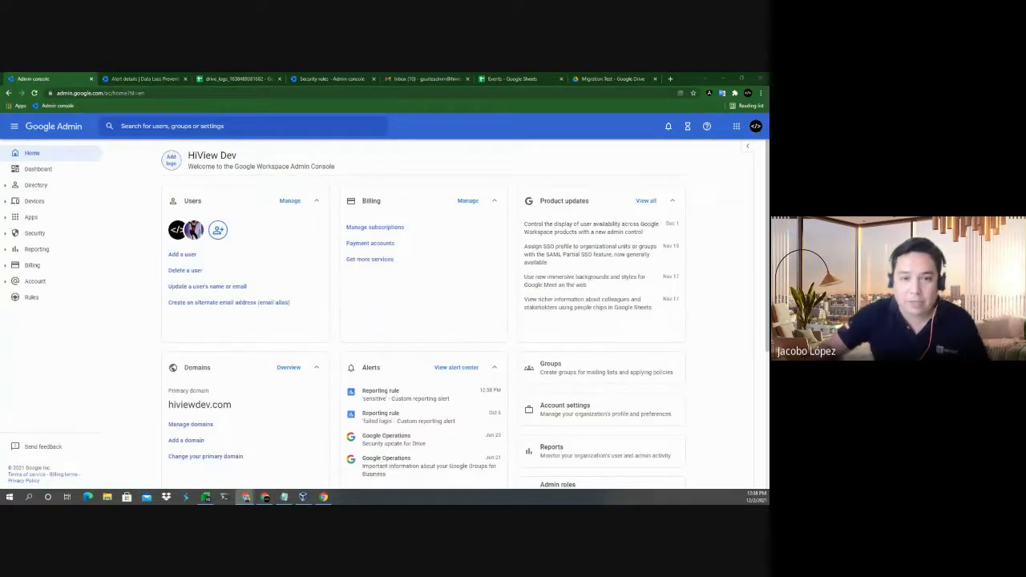
{"action": "left_click", "coordinate": [71, 134]}
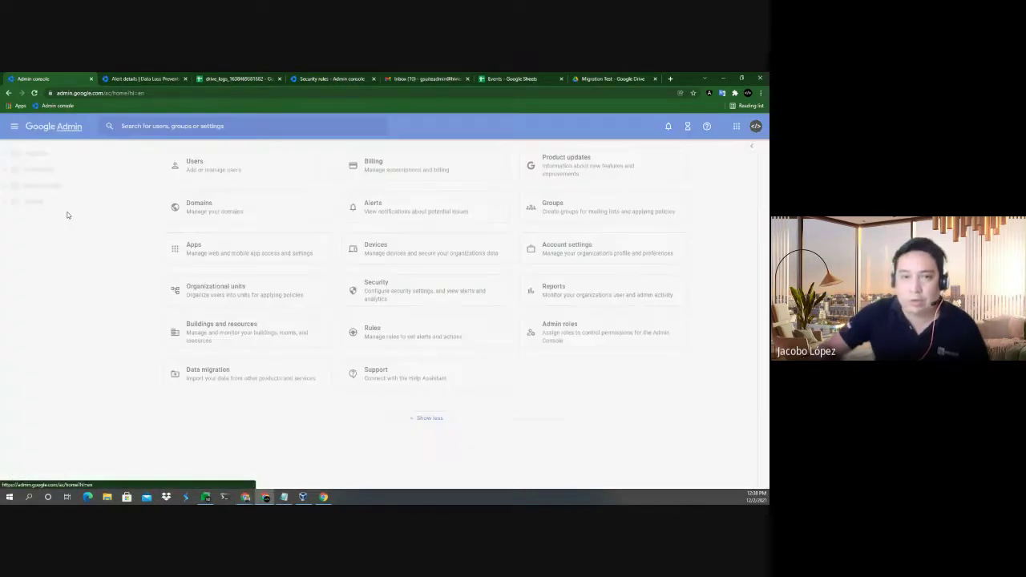
{"action": "key", "text": "alt+Tab"}
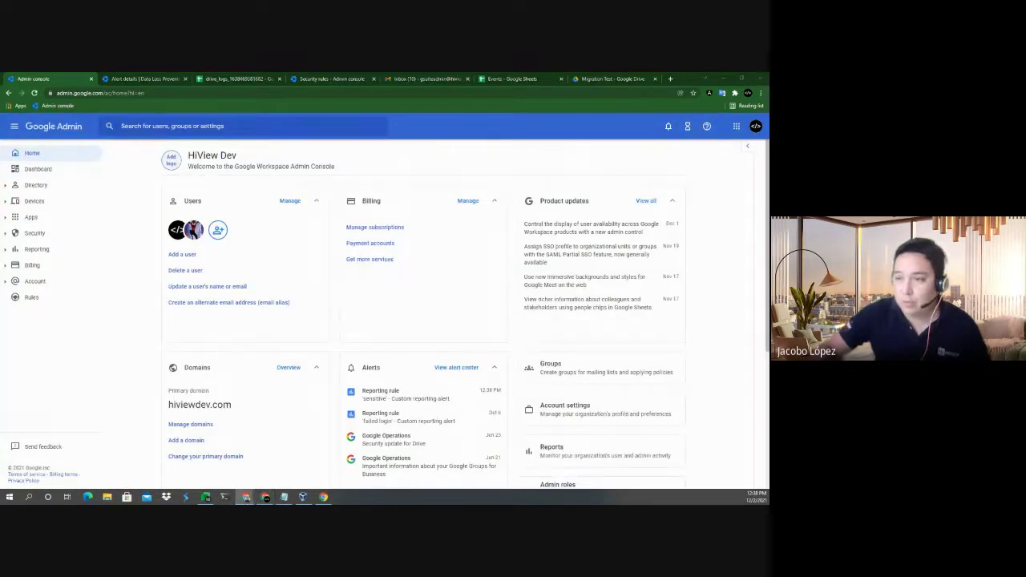
Open the investigation tool from the Security settings and choose Gmail log events as the data source for Search 1.
{"action": "scroll", "coordinate": [328, 396], "scroll_direction": "down", "scroll_amount": 3}
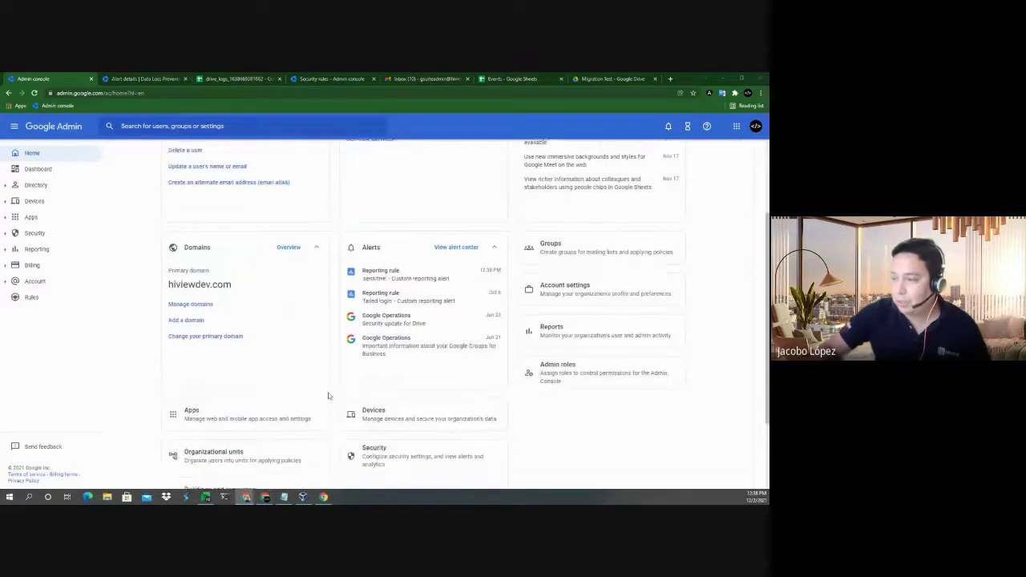
{"action": "scroll", "coordinate": [328, 396], "scroll_direction": "down", "scroll_amount": 2}
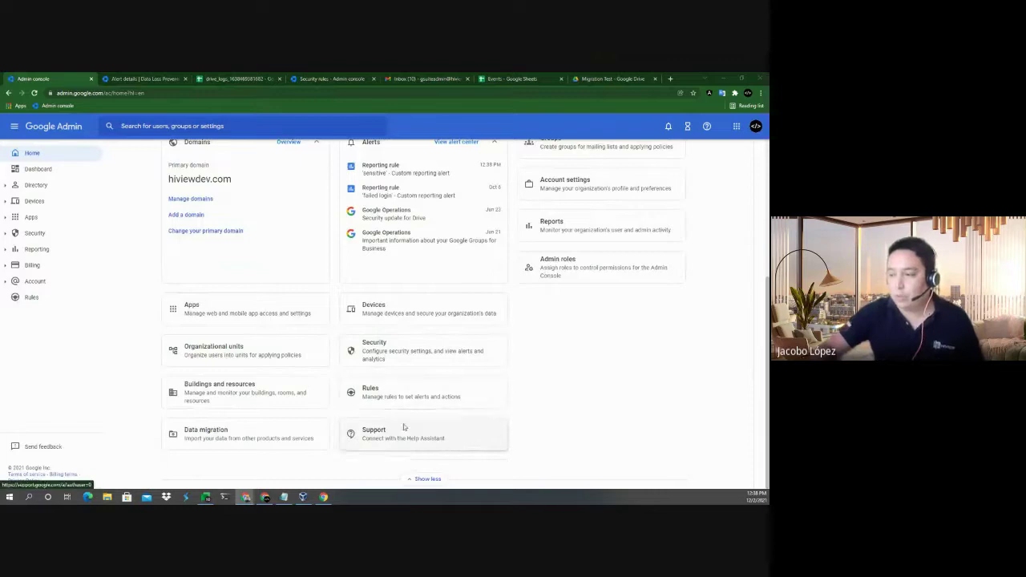
{"action": "left_click", "coordinate": [413, 355]}
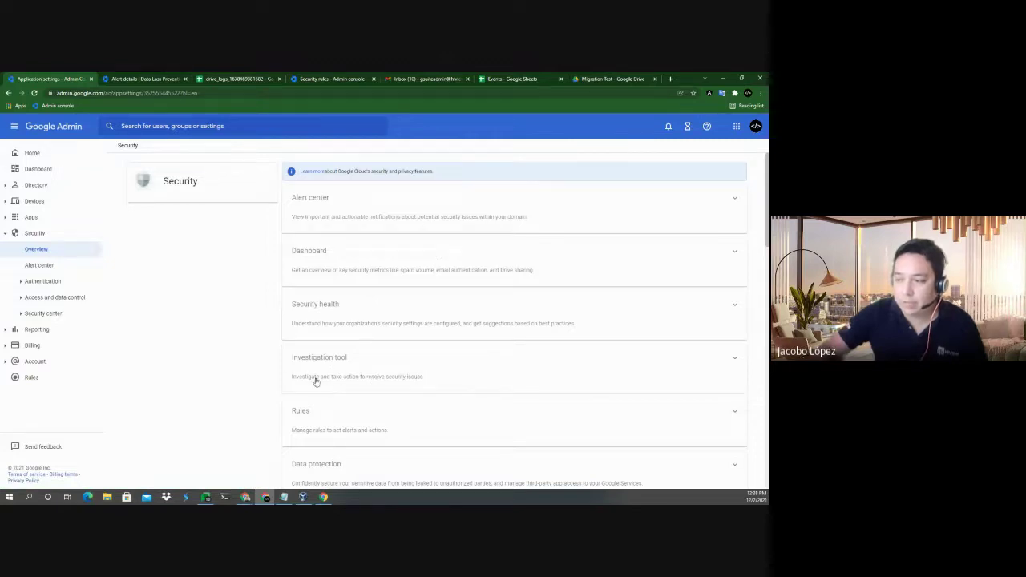
{"action": "left_click", "coordinate": [355, 369]}
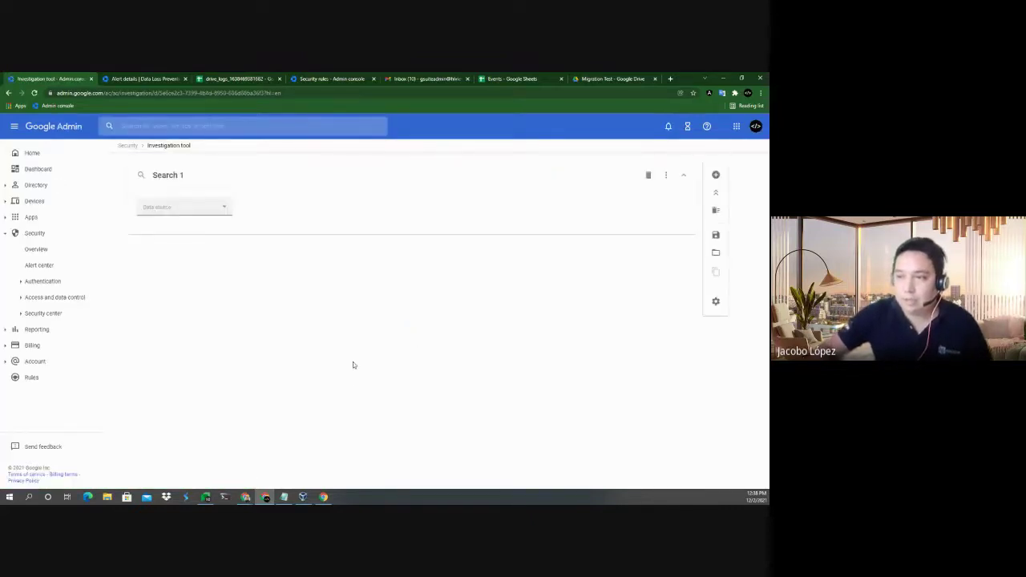
{"action": "left_click", "coordinate": [189, 210]}
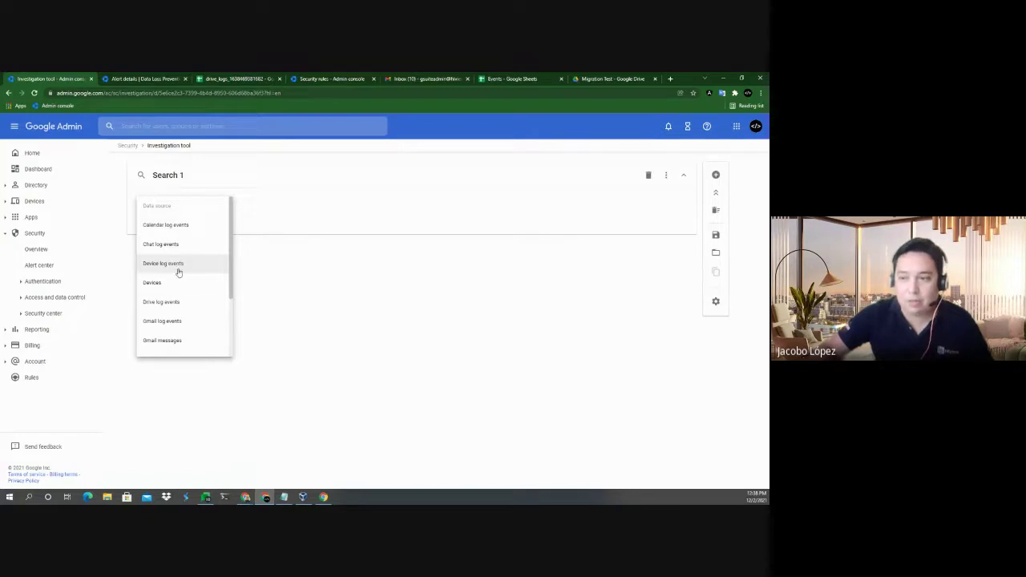
{"action": "left_click", "coordinate": [169, 324]}
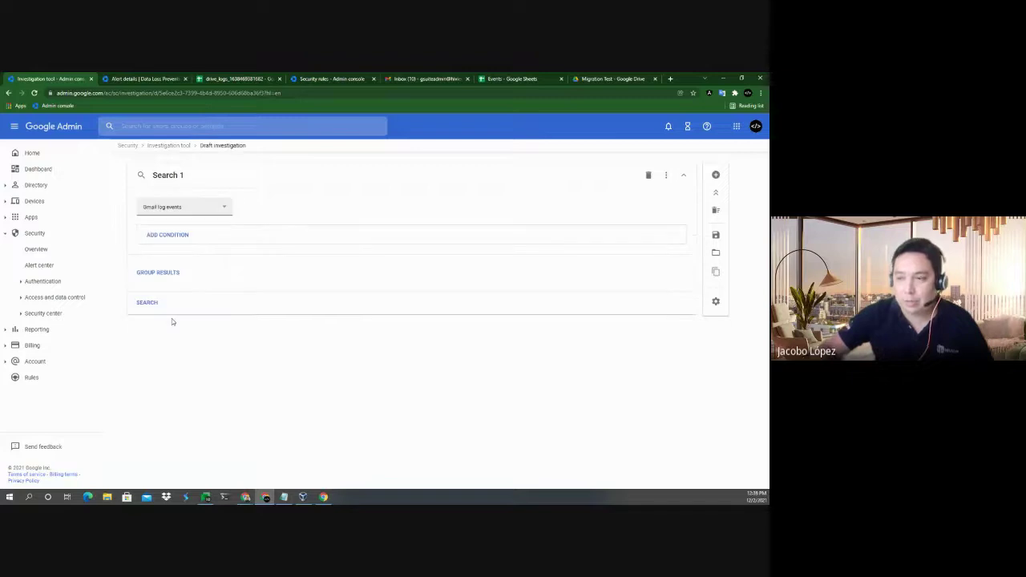
Add a condition to Search 1 using the Spam classification attribute.
{"action": "left_click", "coordinate": [184, 234]}
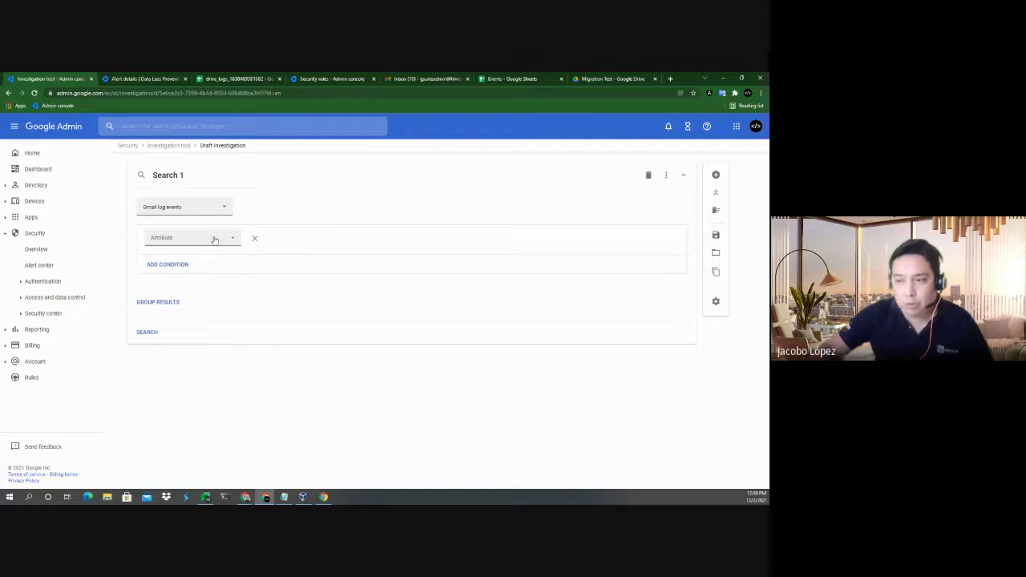
{"action": "left_click", "coordinate": [224, 239]}
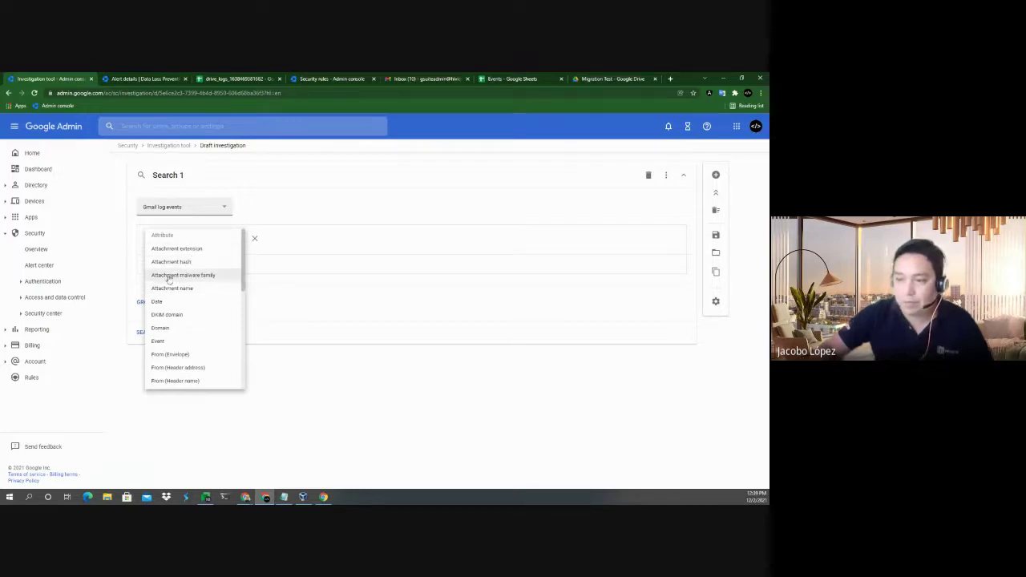
{"action": "scroll", "coordinate": [178, 313], "scroll_direction": "down", "scroll_amount": 2}
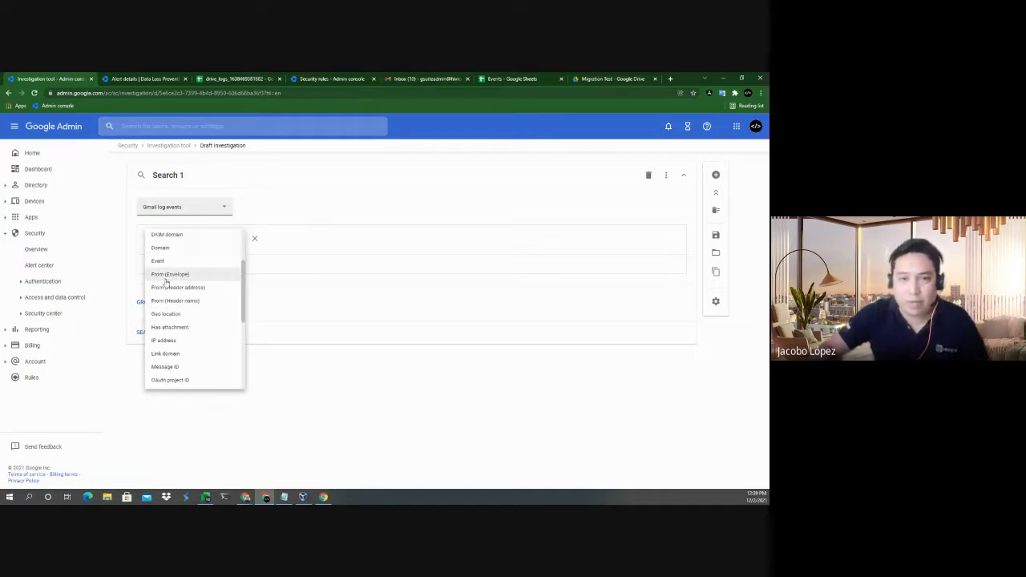
{"action": "scroll", "coordinate": [178, 337], "scroll_direction": "down", "scroll_amount": 1}
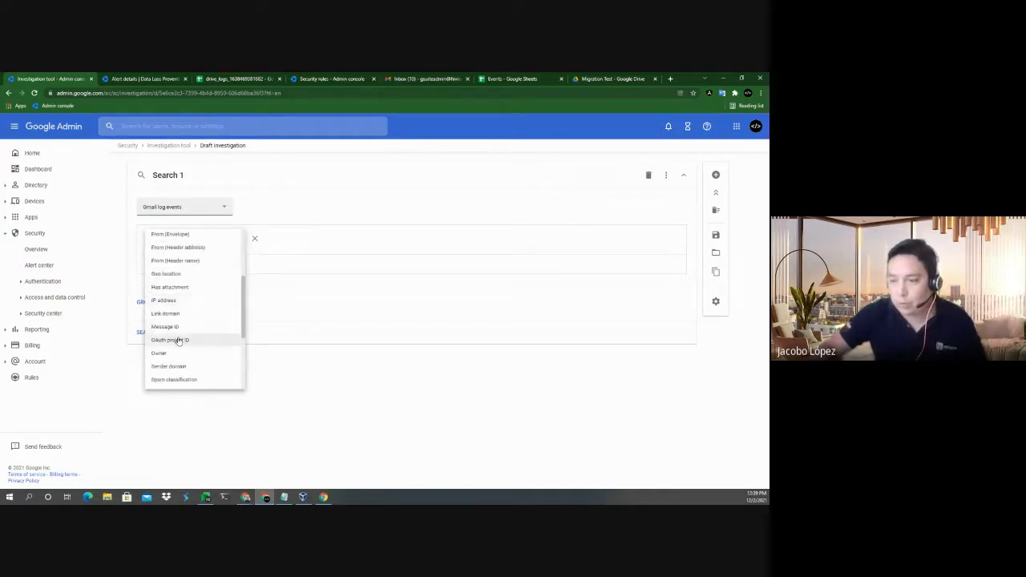
{"action": "scroll", "coordinate": [178, 340], "scroll_direction": "down", "scroll_amount": 1}
{"action": "scroll", "coordinate": [180, 341], "scroll_direction": "down", "scroll_amount": 1}
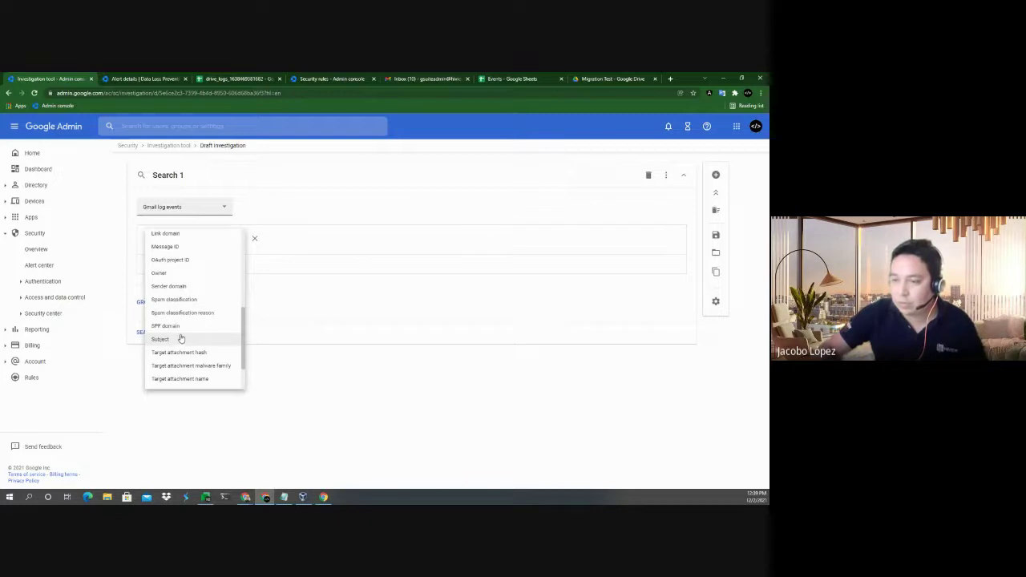
{"action": "scroll", "coordinate": [175, 344], "scroll_direction": "down", "scroll_amount": 2}
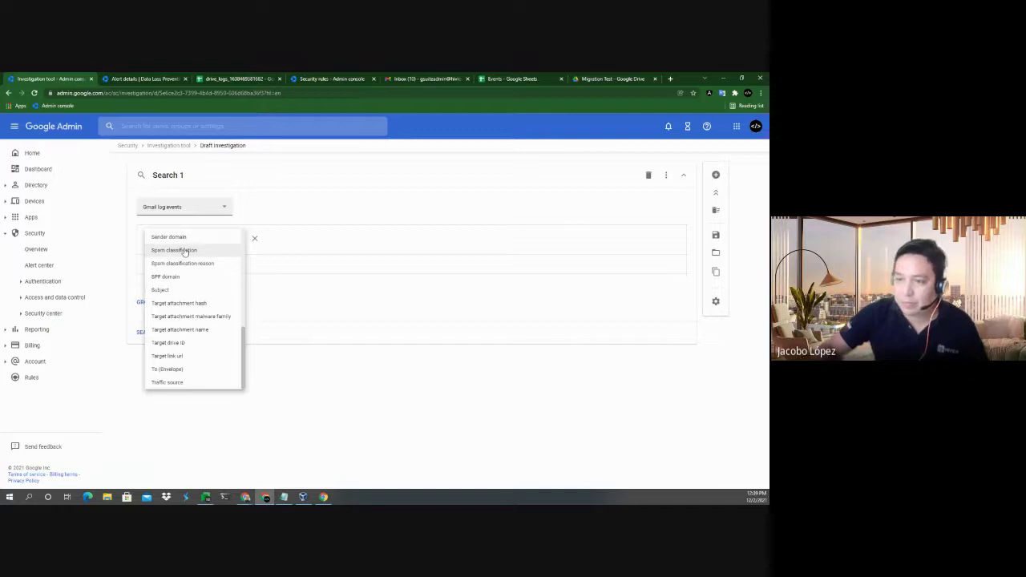
{"action": "left_click", "coordinate": [186, 251]}
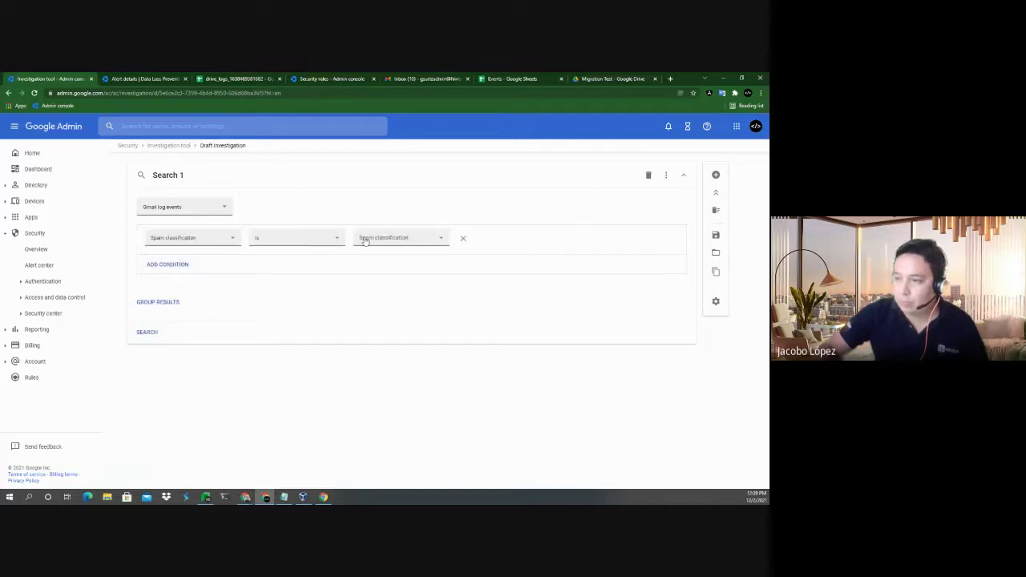
Set the condition to Spam classification is Spam and run the search.
{"action": "left_click", "coordinate": [305, 241]}
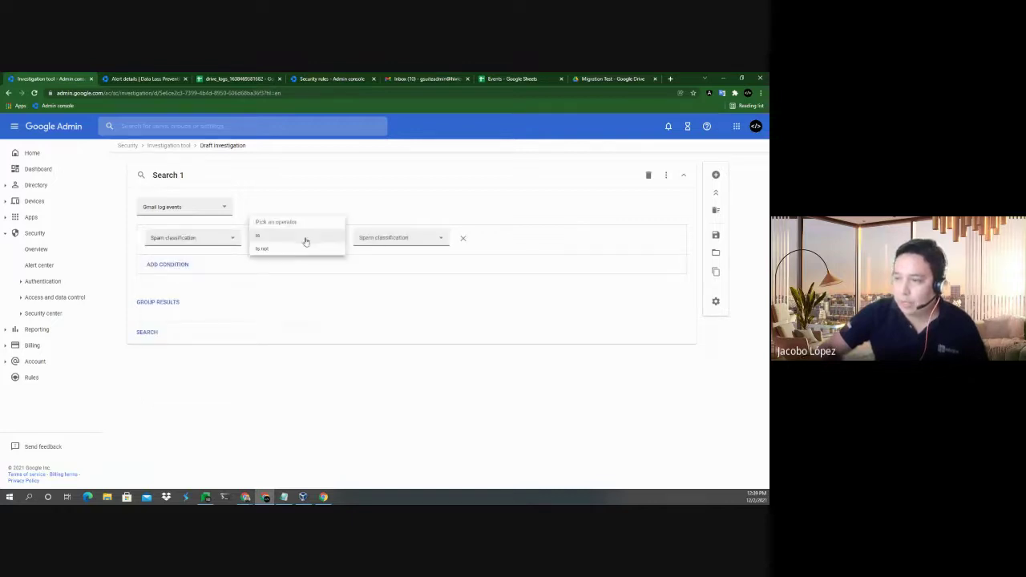
{"action": "left_click", "coordinate": [277, 316]}
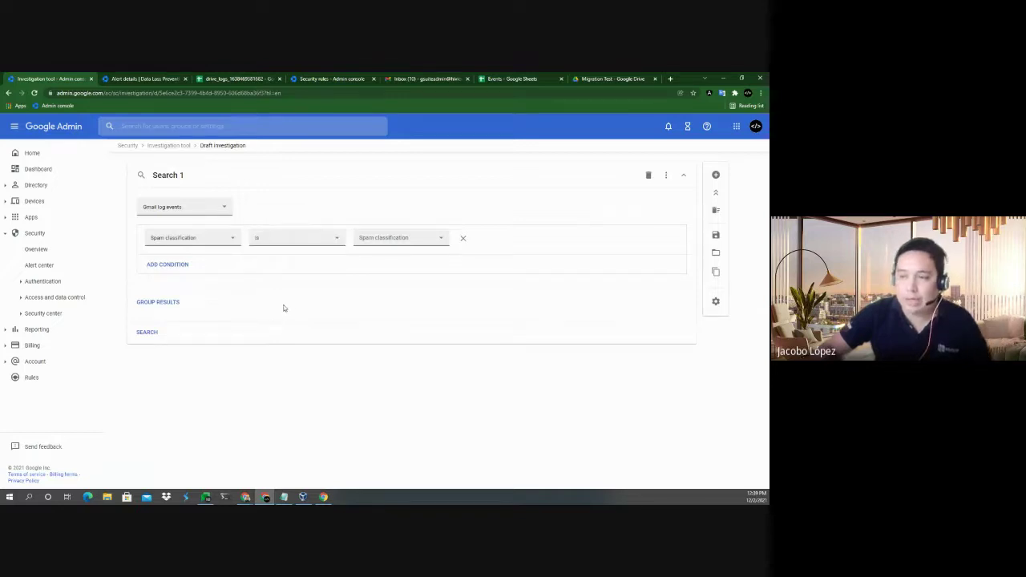
{"action": "left_click", "coordinate": [390, 242]}
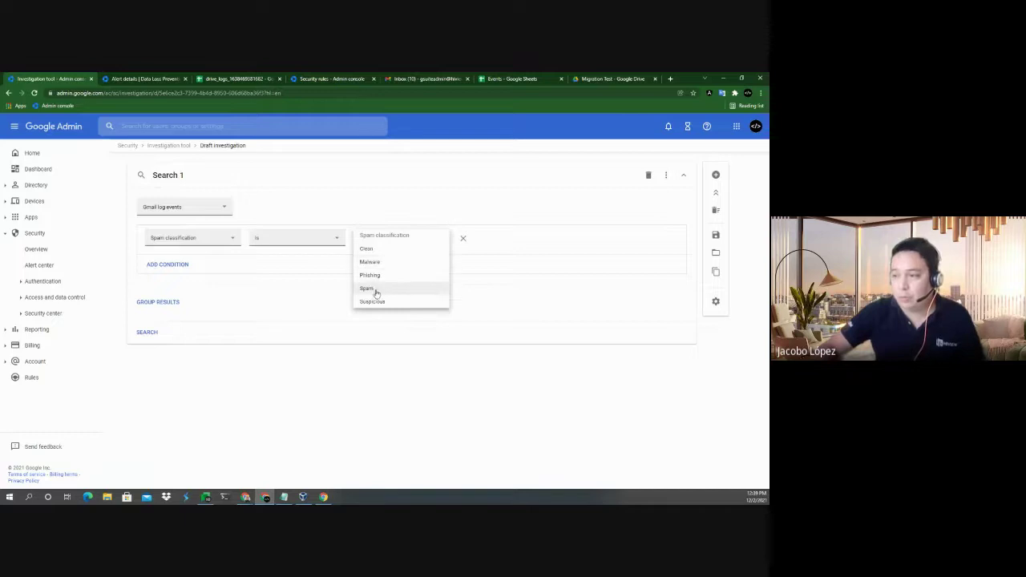
{"action": "left_click", "coordinate": [374, 290]}
{"action": "left_click", "coordinate": [283, 242]}
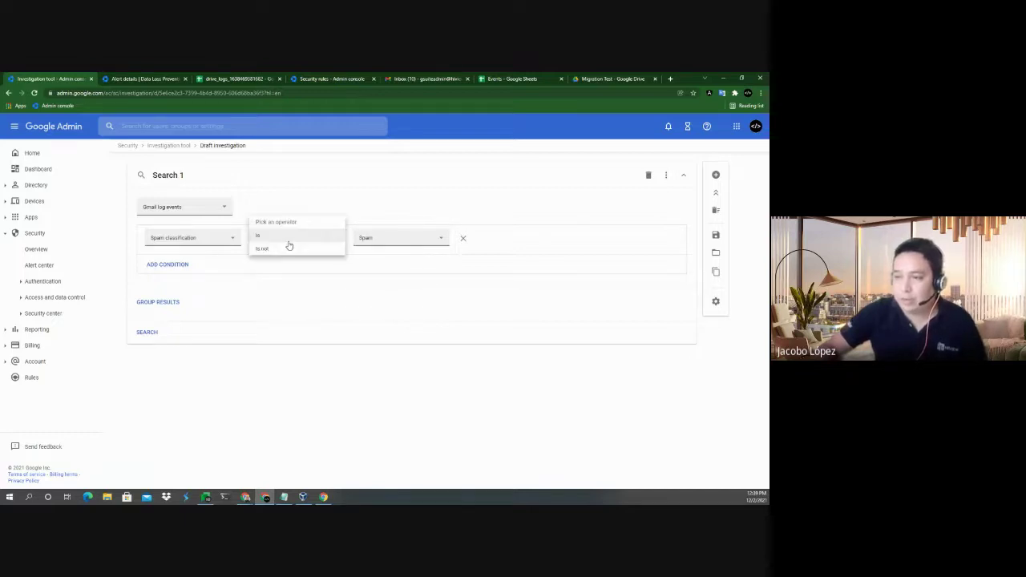
{"action": "left_click", "coordinate": [268, 237]}
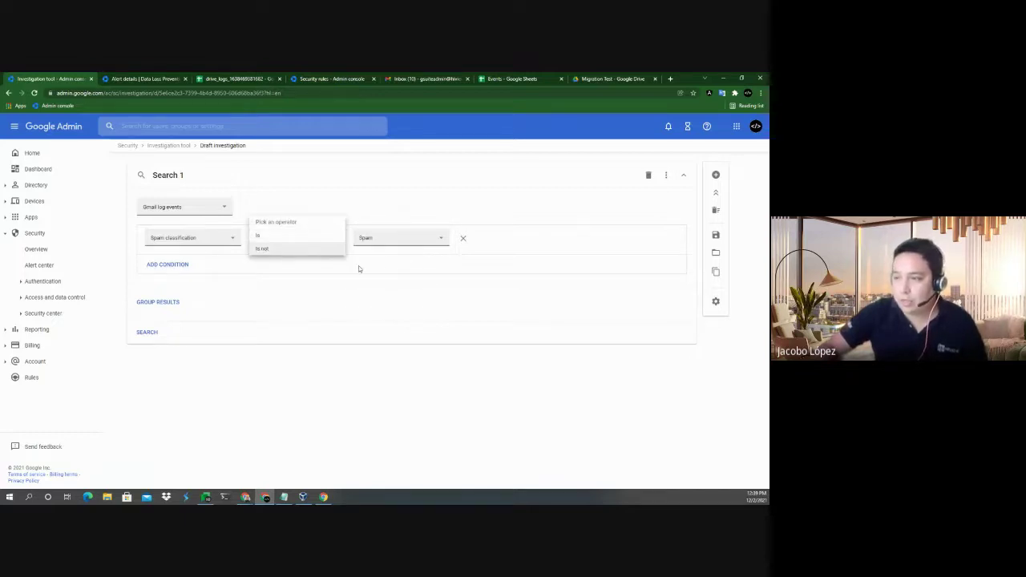
{"action": "left_click", "coordinate": [410, 243]}
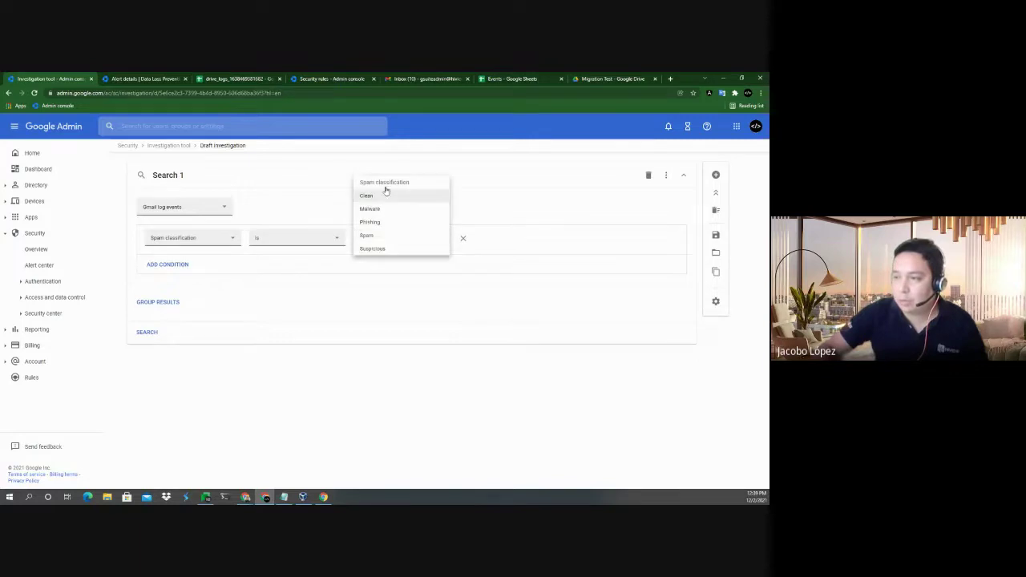
{"action": "left_click", "coordinate": [369, 235]}
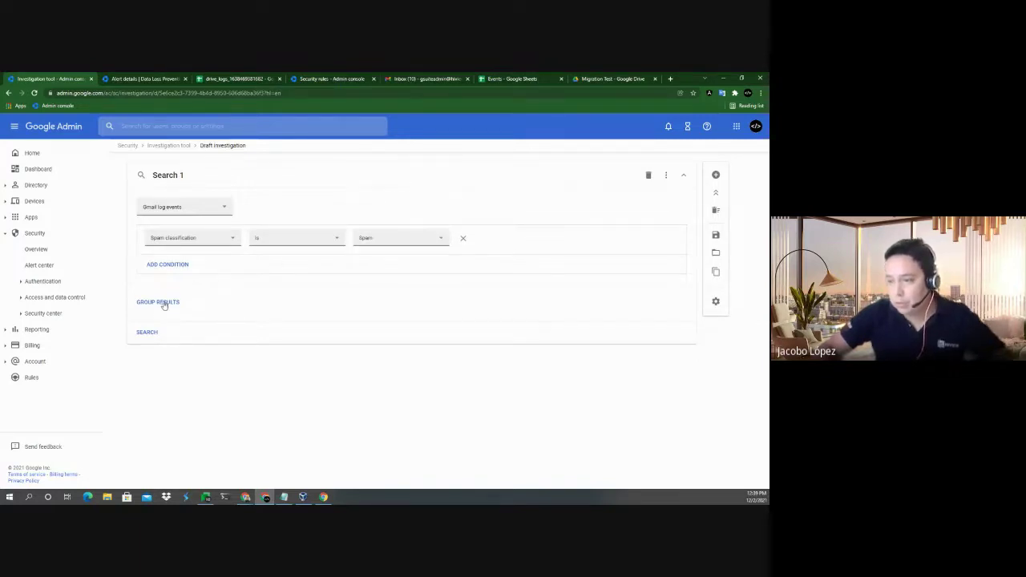
{"action": "left_click", "coordinate": [148, 333]}
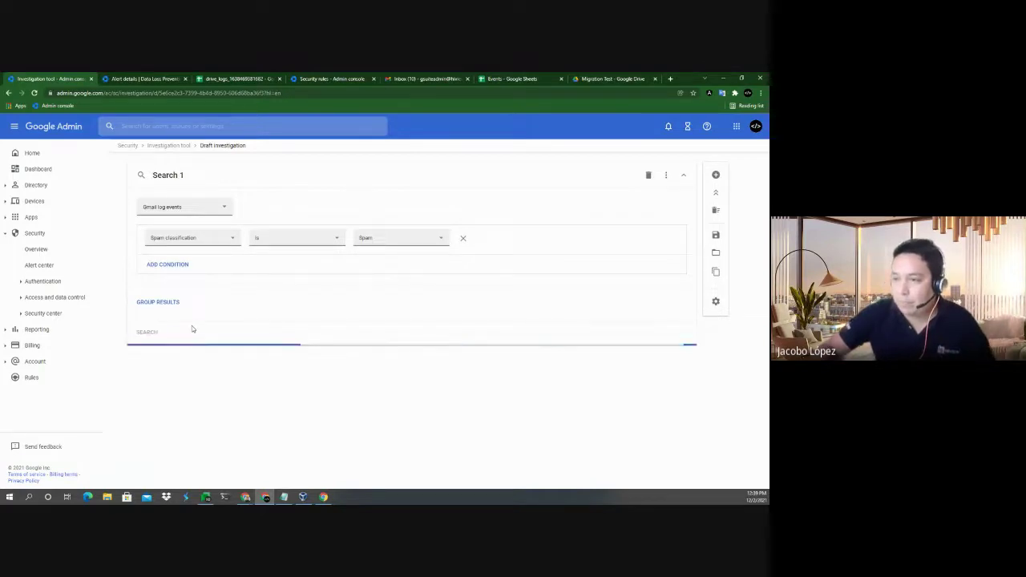
Change the spam classification value to Clean and run the Gmail log search.
{"action": "left_click", "coordinate": [398, 239]}
{"action": "left_click", "coordinate": [369, 196]}
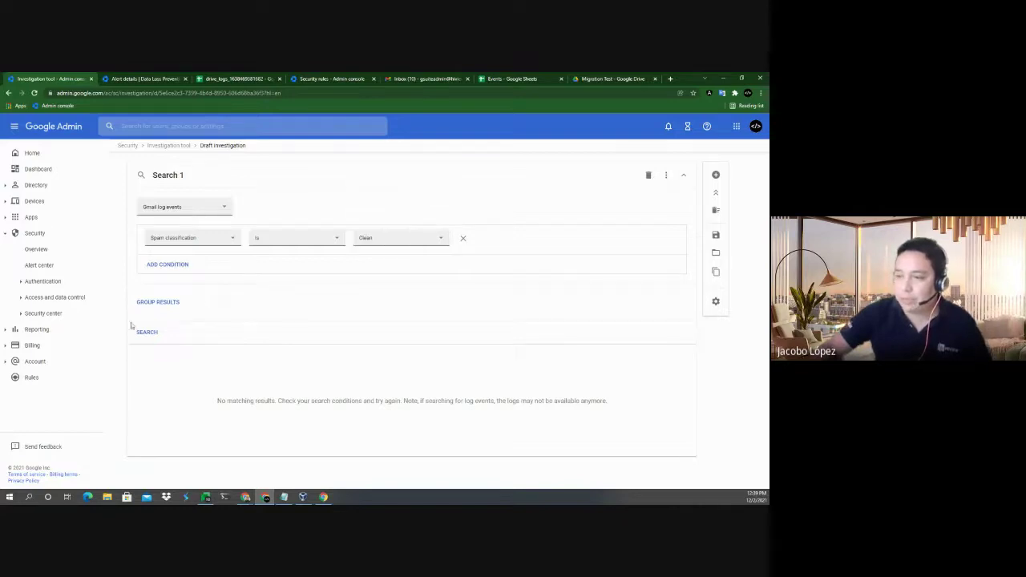
{"action": "left_click", "coordinate": [145, 332]}
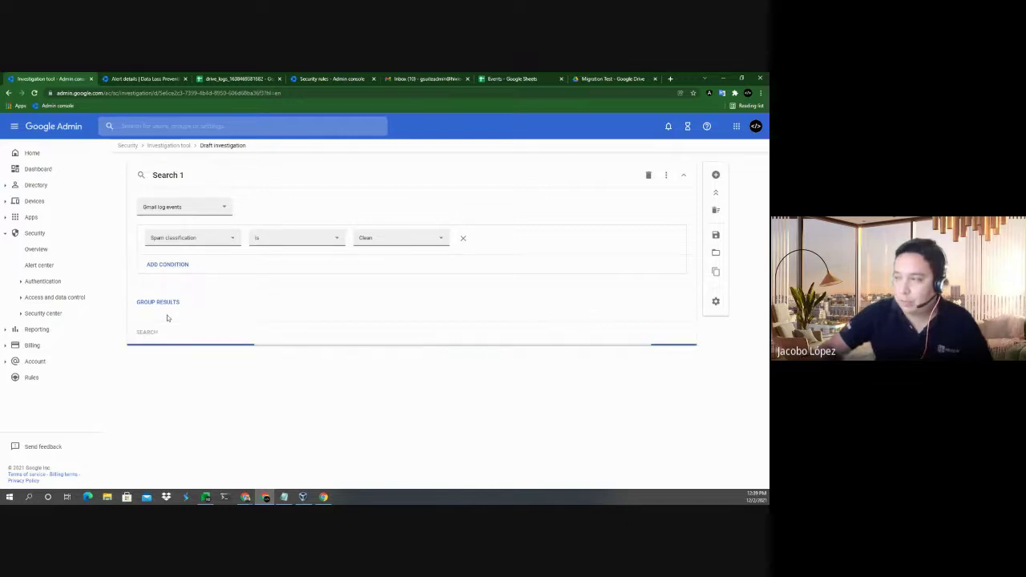
{"action": "scroll", "coordinate": [168, 345], "scroll_direction": "down", "scroll_amount": 2}
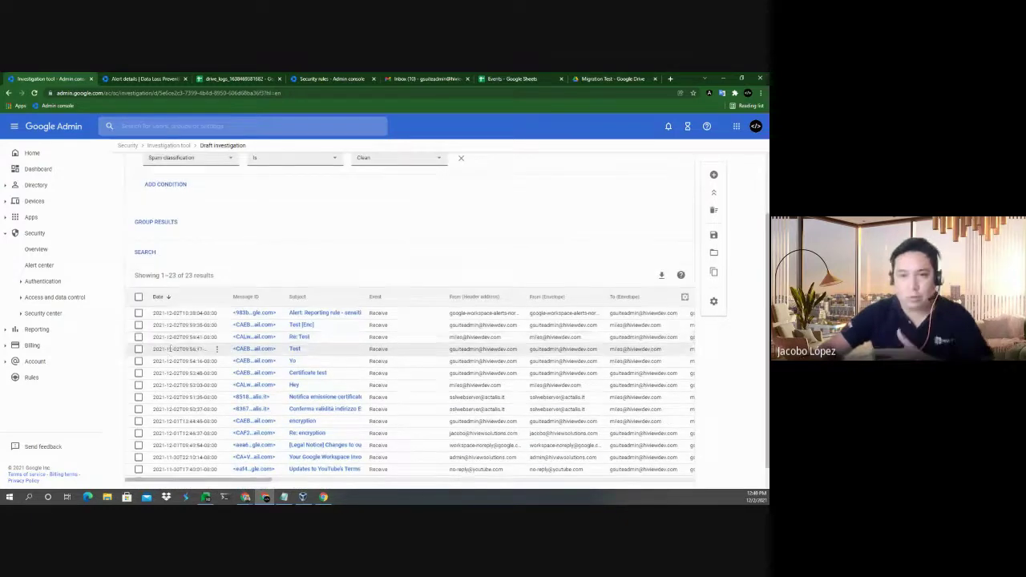
Examine the sender, recipient, owner and attachment columns of the Gmail log search results.
{"action": "left_click", "coordinate": [139, 312]}
{"action": "left_click", "coordinate": [138, 313]}
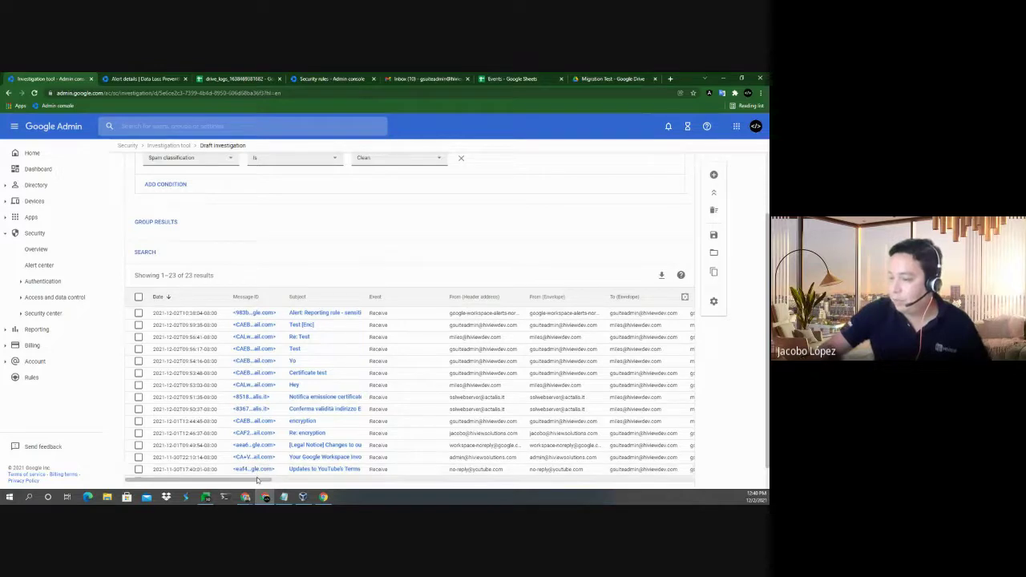
{"action": "left_click_drag", "start_coordinate": [236, 479], "coordinate": [380, 484]}
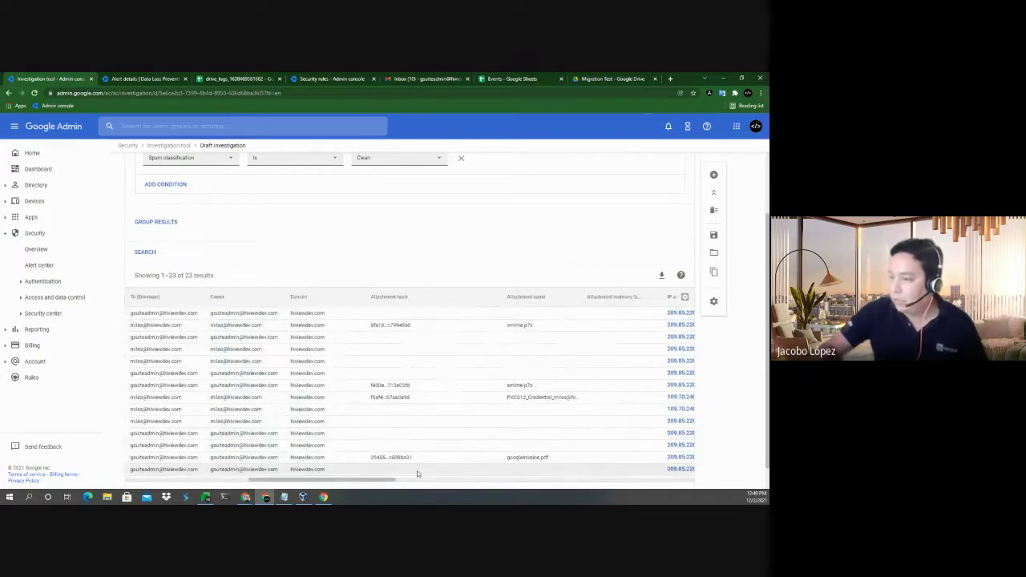
{"action": "left_click_drag", "start_coordinate": [371, 481], "coordinate": [230, 481]}
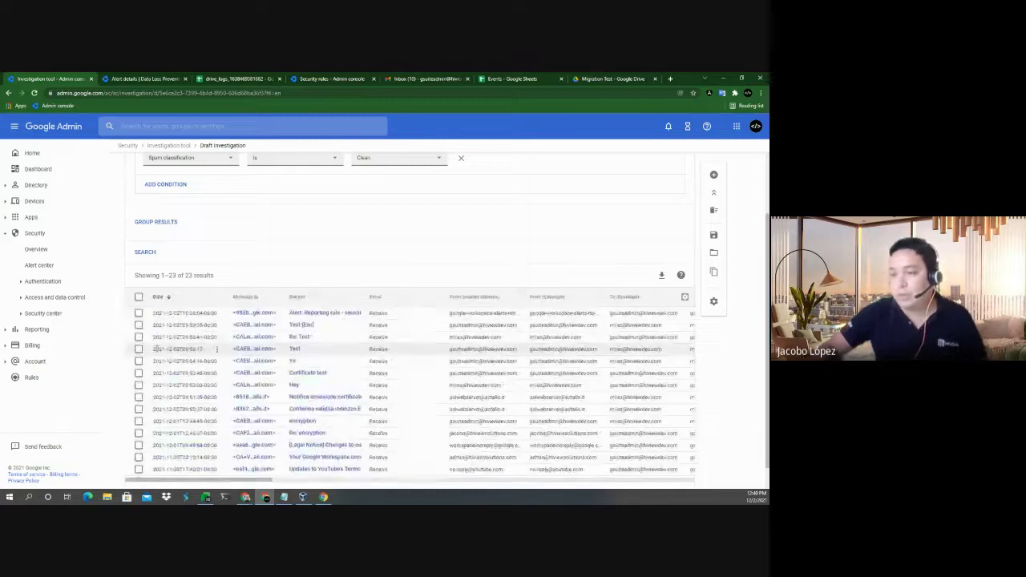
Select the reporting rule alert message in the results and view the actions available for it.
{"action": "left_click", "coordinate": [138, 312]}
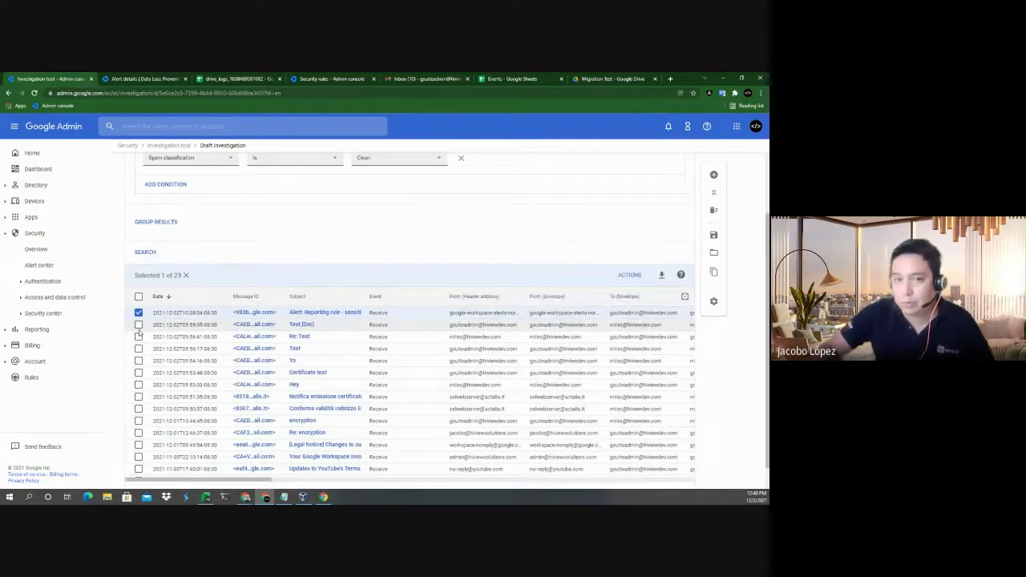
{"action": "left_click", "coordinate": [629, 276]}
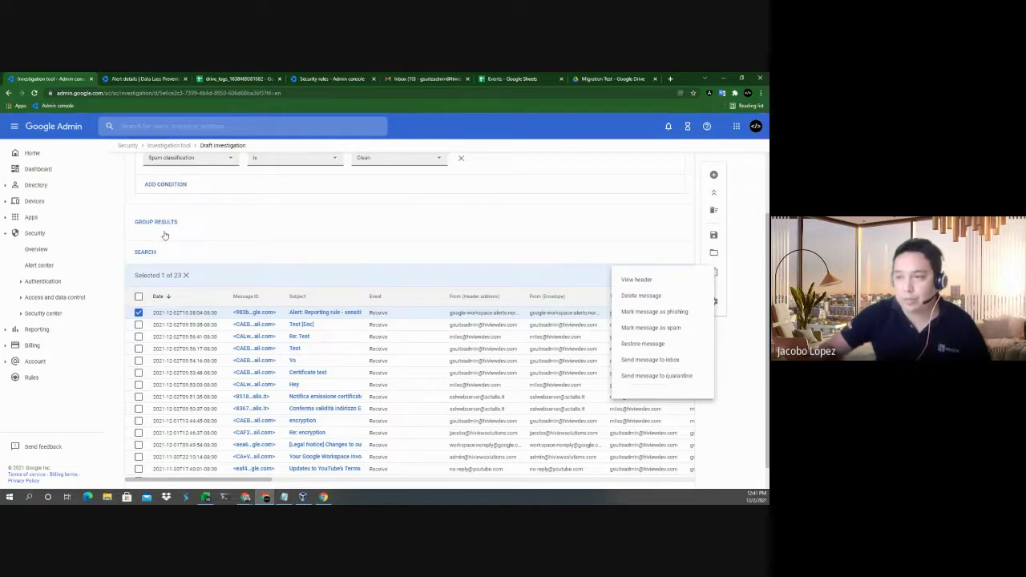
{"action": "left_click", "coordinate": [138, 314]}
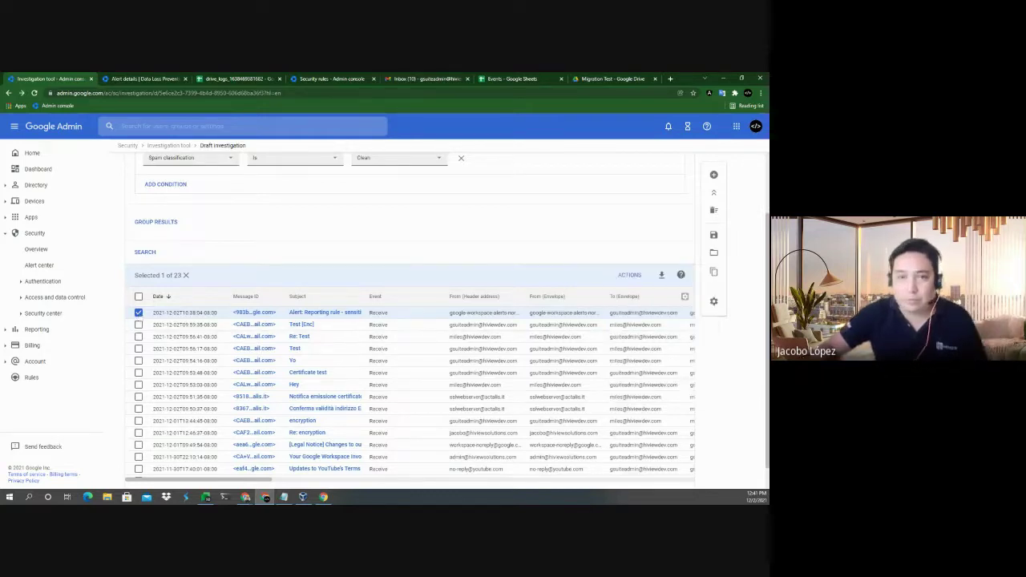
Review the data sources available for Search 1 and return to the Admin console home page.
{"action": "scroll", "coordinate": [298, 258], "scroll_direction": "up", "scroll_amount": 2}
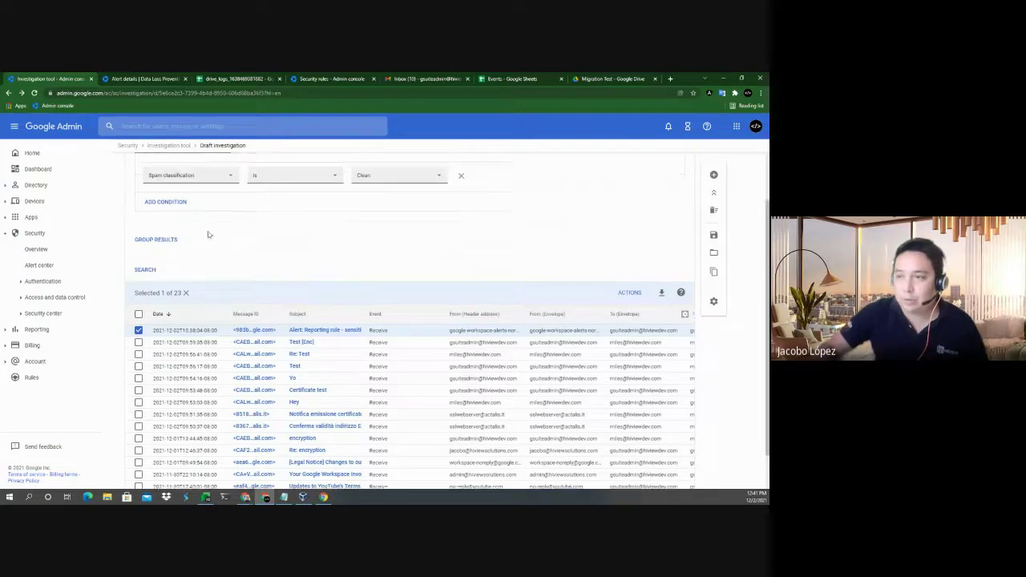
{"action": "left_click", "coordinate": [190, 211]}
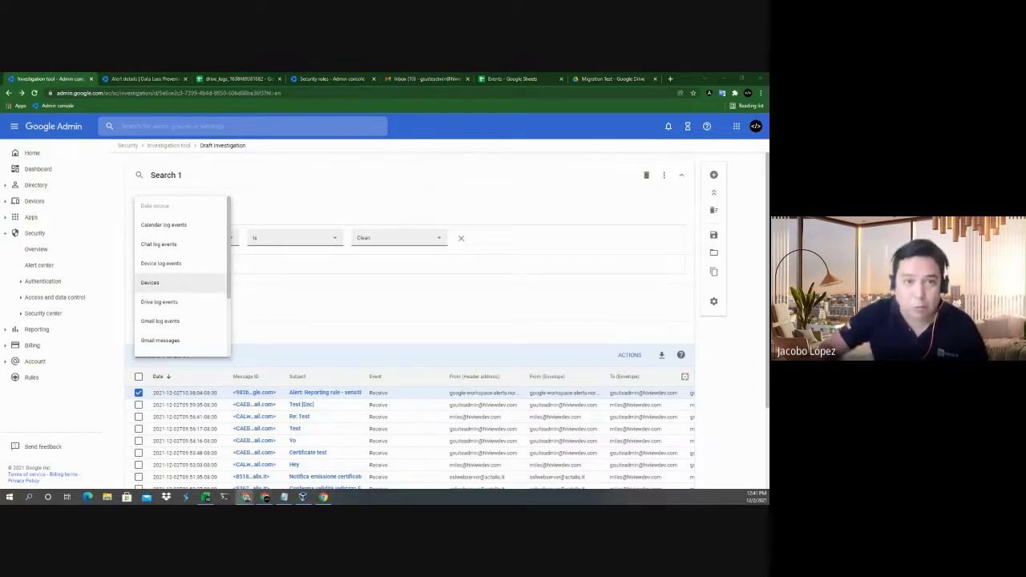
{"action": "left_click", "coordinate": [214, 225]}
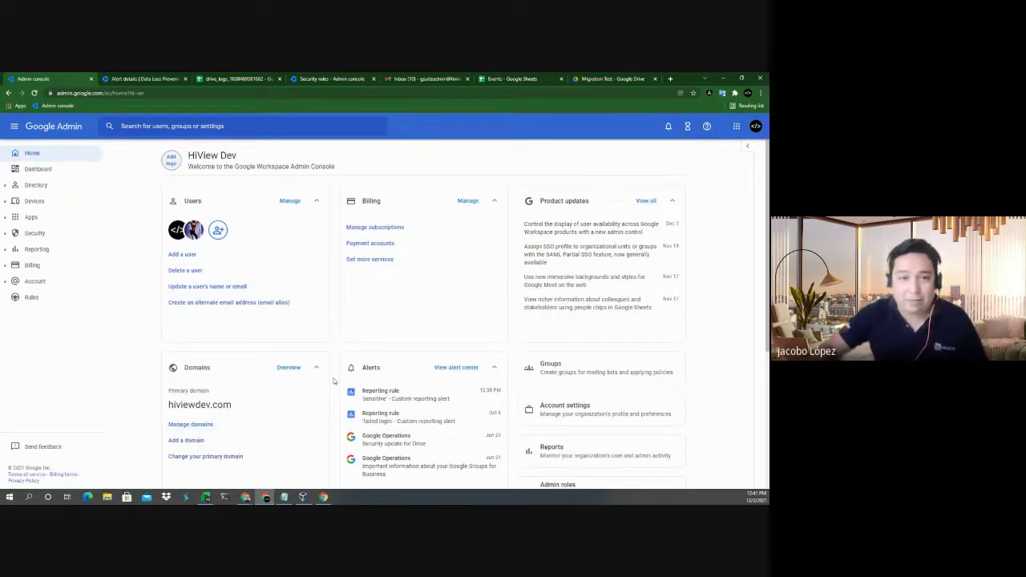
Open Context-Aware Access from the Security settings.
{"action": "scroll", "coordinate": [340, 380], "scroll_direction": "down", "scroll_amount": 5}
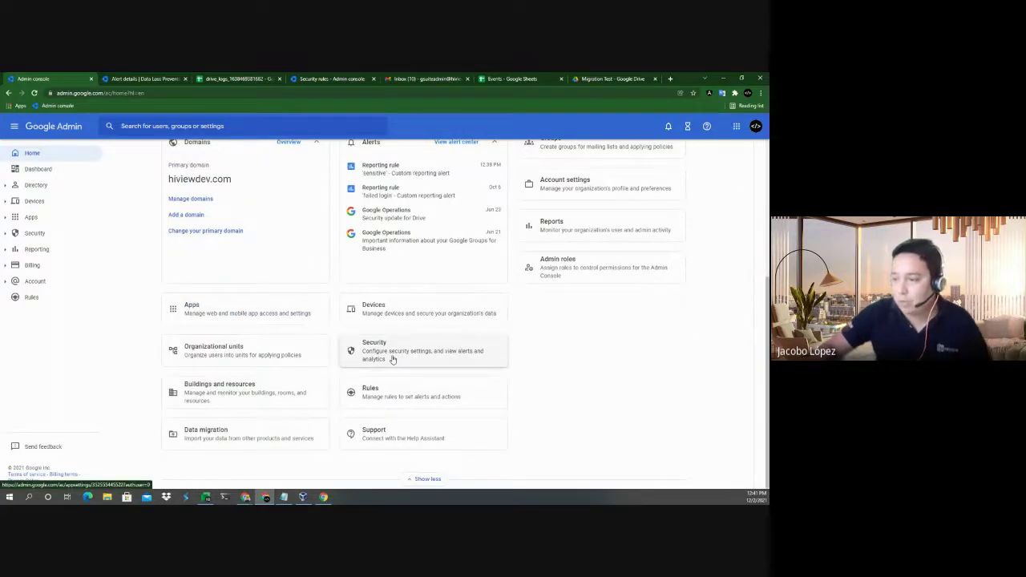
{"action": "left_click", "coordinate": [417, 353]}
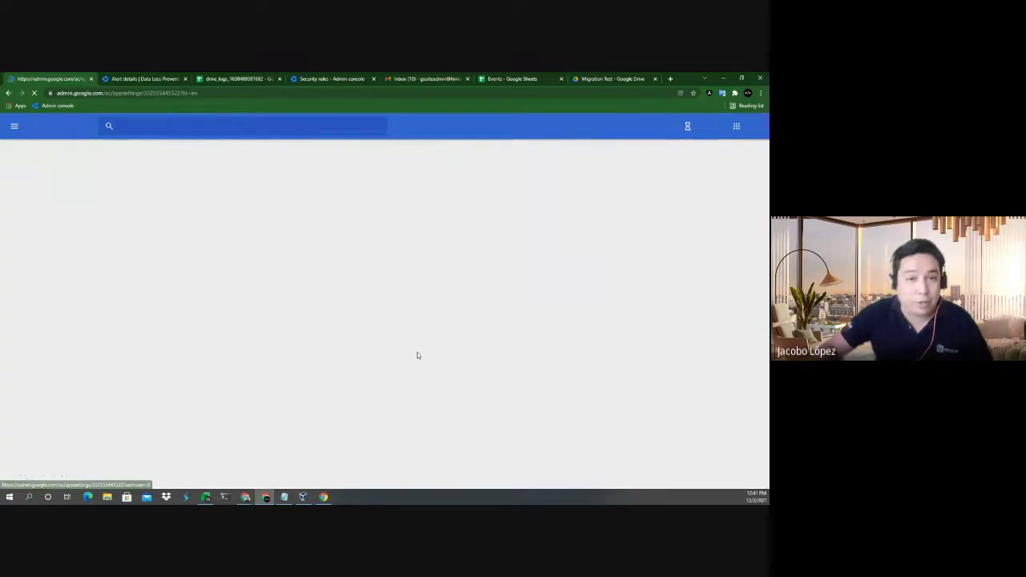
{"action": "scroll", "coordinate": [280, 305], "scroll_direction": "down", "scroll_amount": 3}
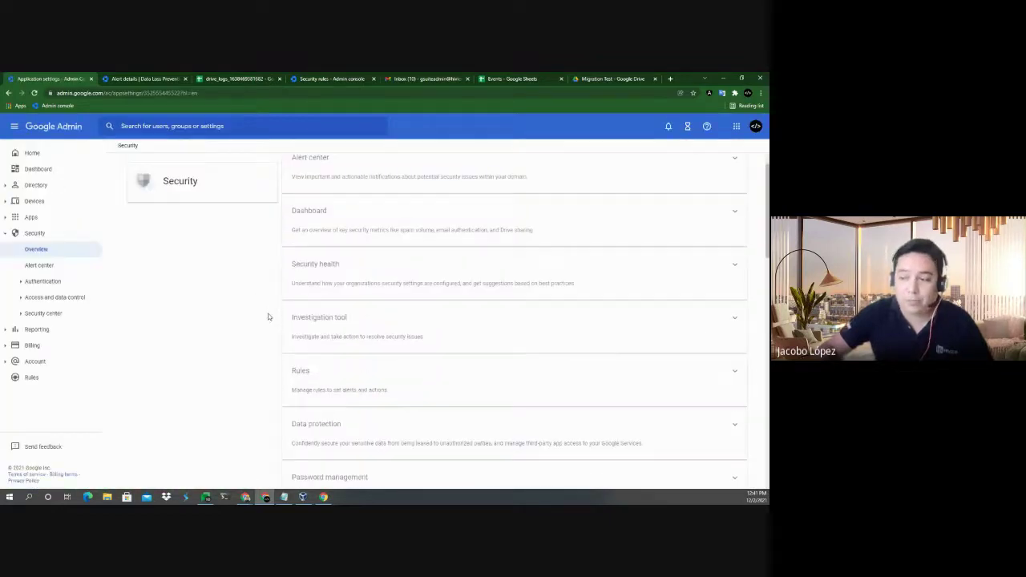
{"action": "scroll", "coordinate": [310, 331], "scroll_direction": "down", "scroll_amount": 6}
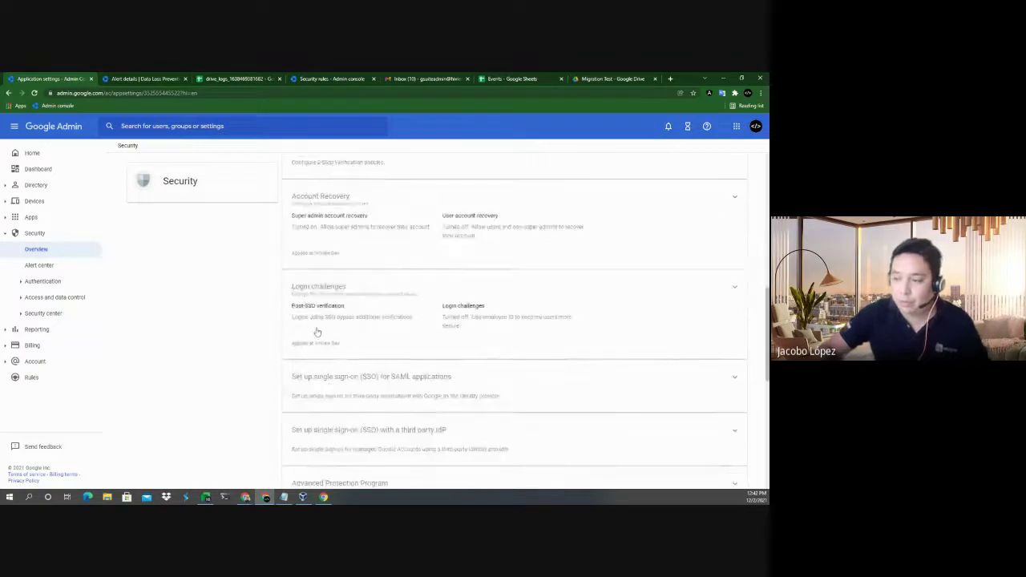
{"action": "scroll", "coordinate": [319, 332], "scroll_direction": "down", "scroll_amount": 1}
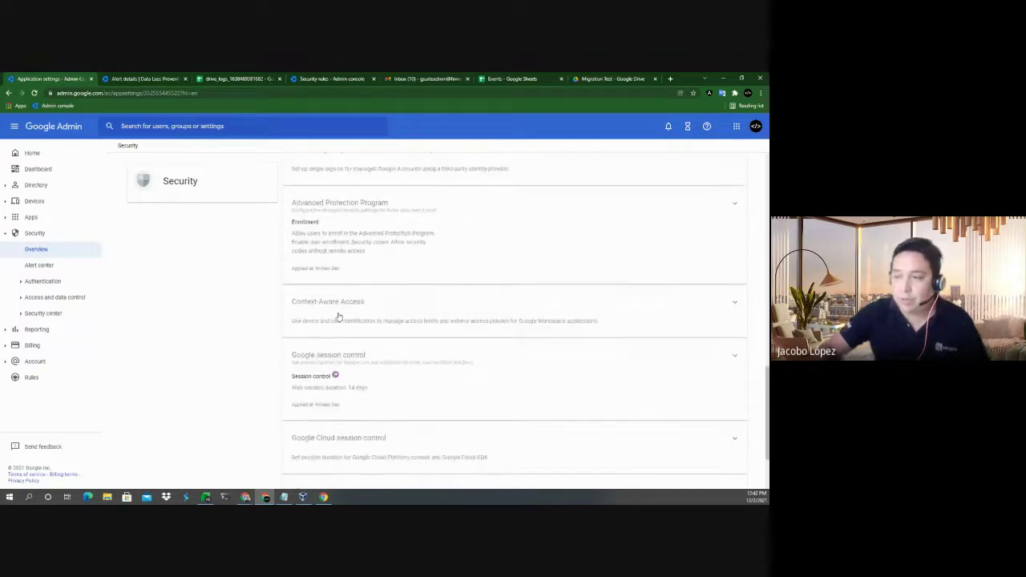
{"action": "left_click", "coordinate": [406, 310]}
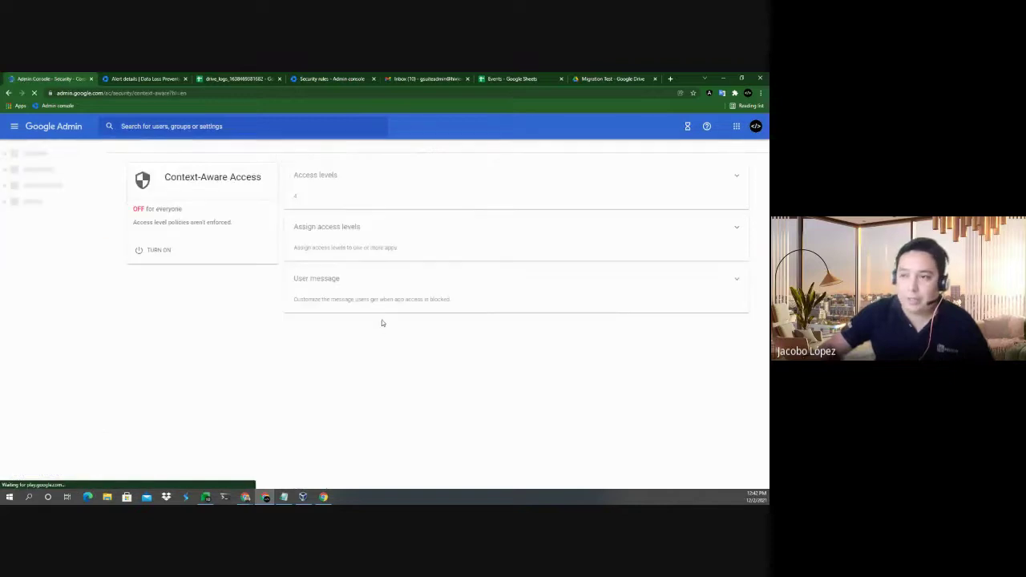
View the existing access levels and the blank access level form, returning to the Context-Aware Access overview.
{"action": "left_click", "coordinate": [344, 192]}
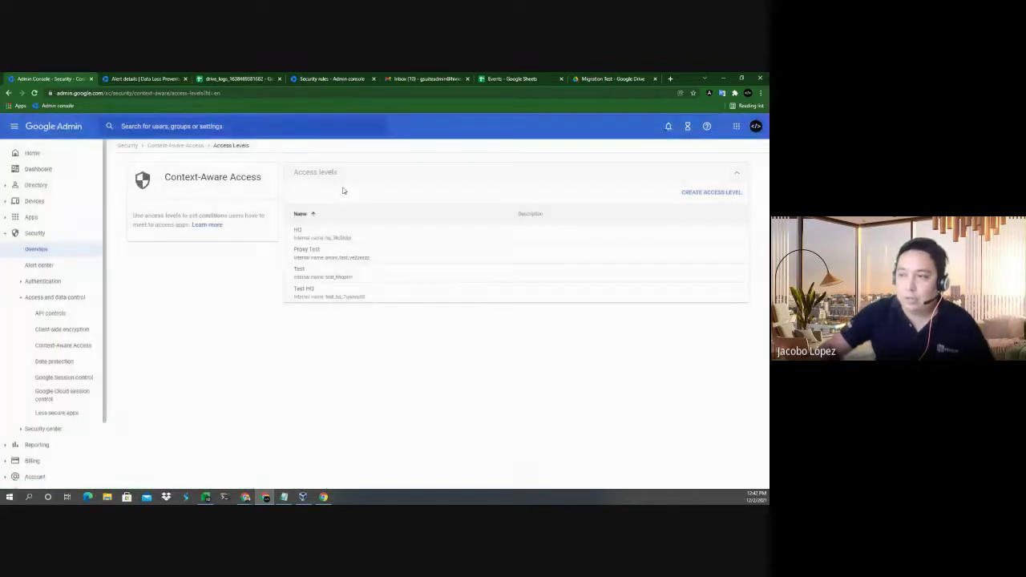
{"action": "left_click", "coordinate": [697, 193]}
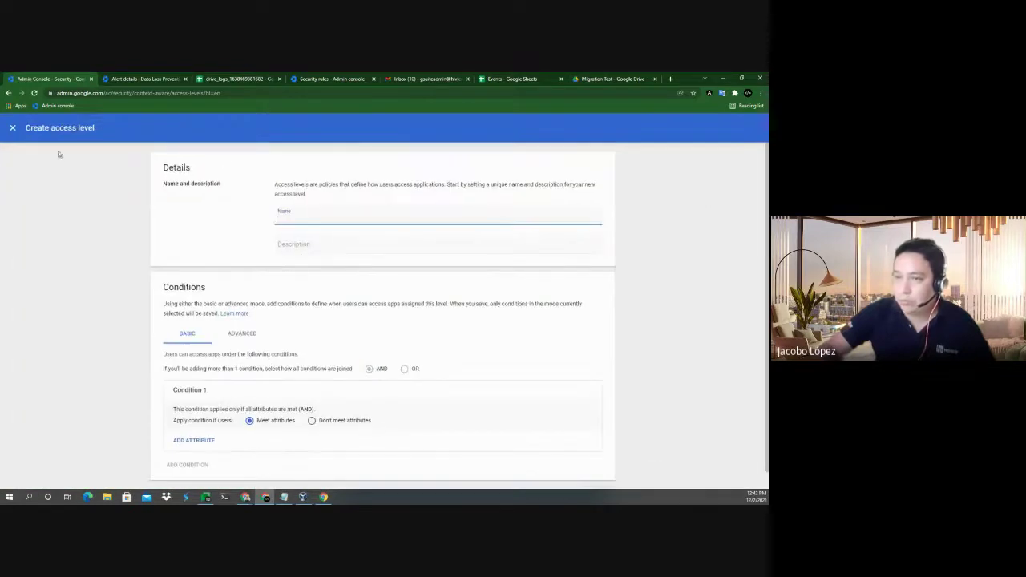
{"action": "left_click", "coordinate": [13, 127]}
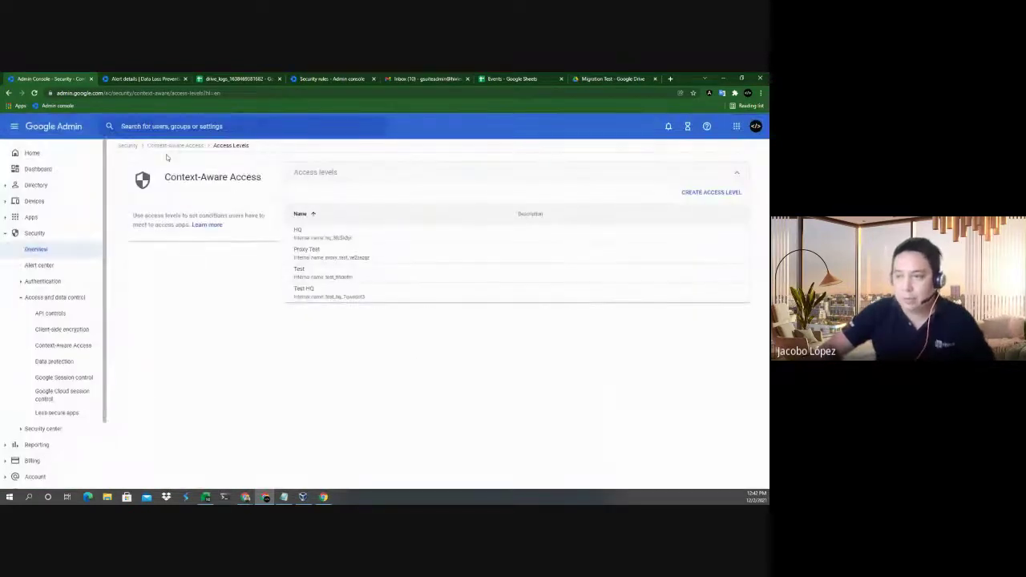
{"action": "left_click", "coordinate": [171, 146]}
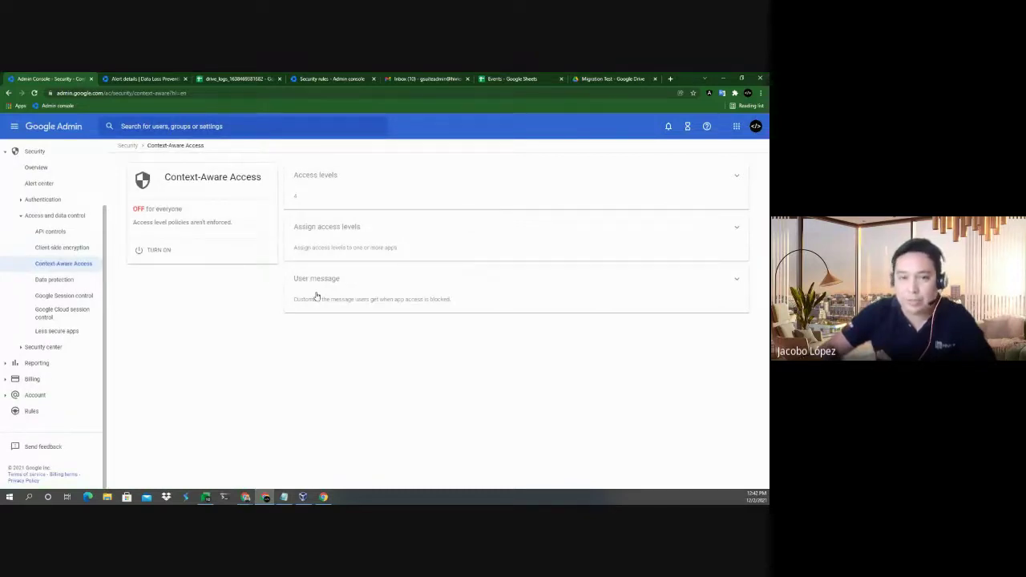
Open a new access level form and compare its basic and advanced condition modes.
{"action": "left_click", "coordinate": [347, 192]}
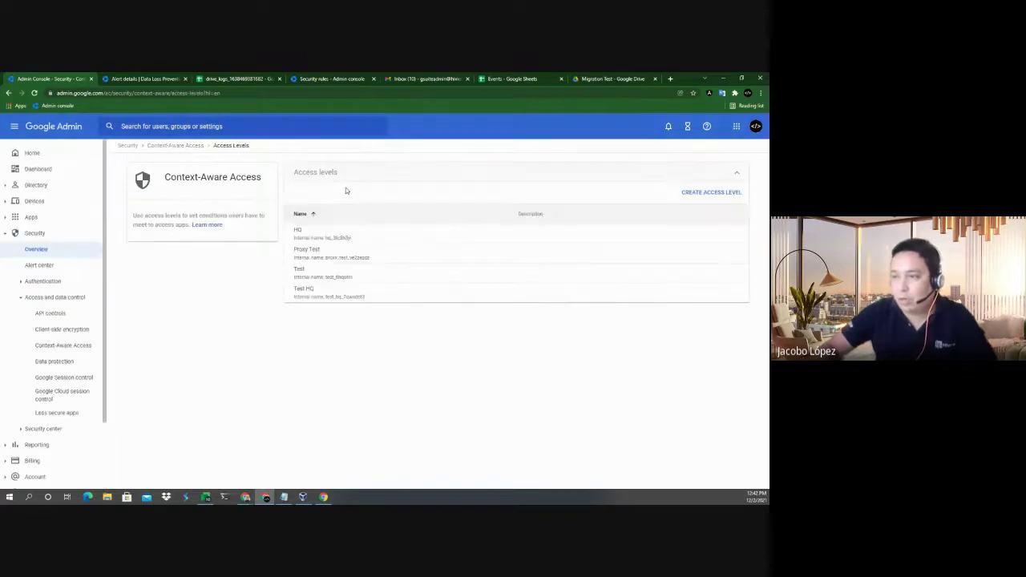
{"action": "left_click", "coordinate": [694, 192]}
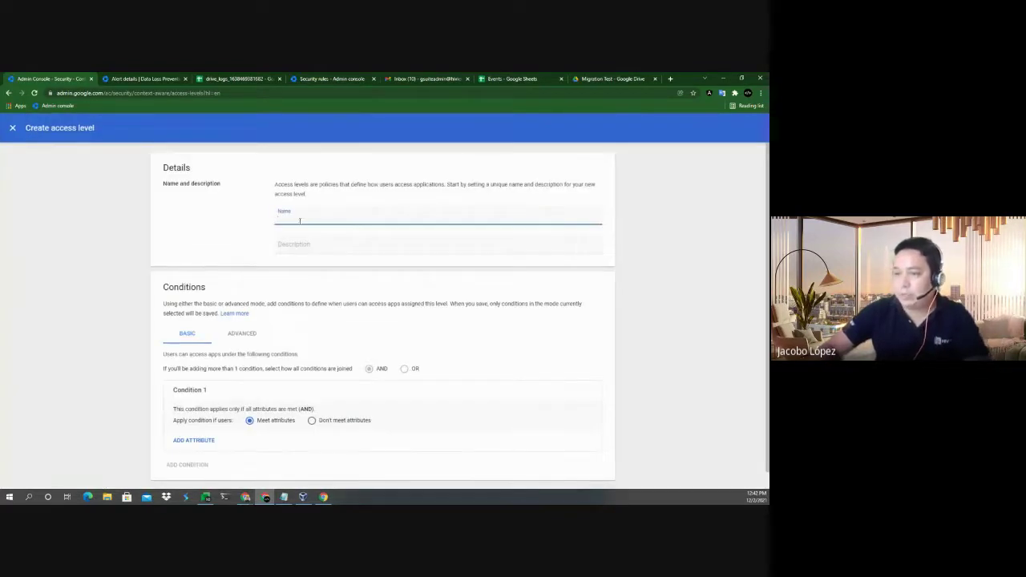
{"action": "scroll", "coordinate": [192, 344], "scroll_direction": "down", "scroll_amount": 1}
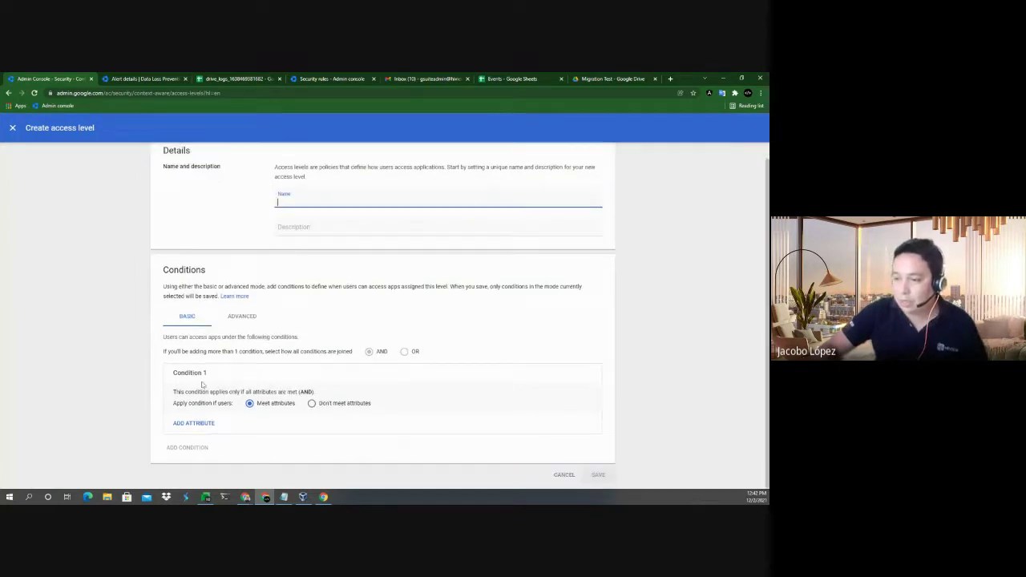
{"action": "left_click", "coordinate": [230, 317]}
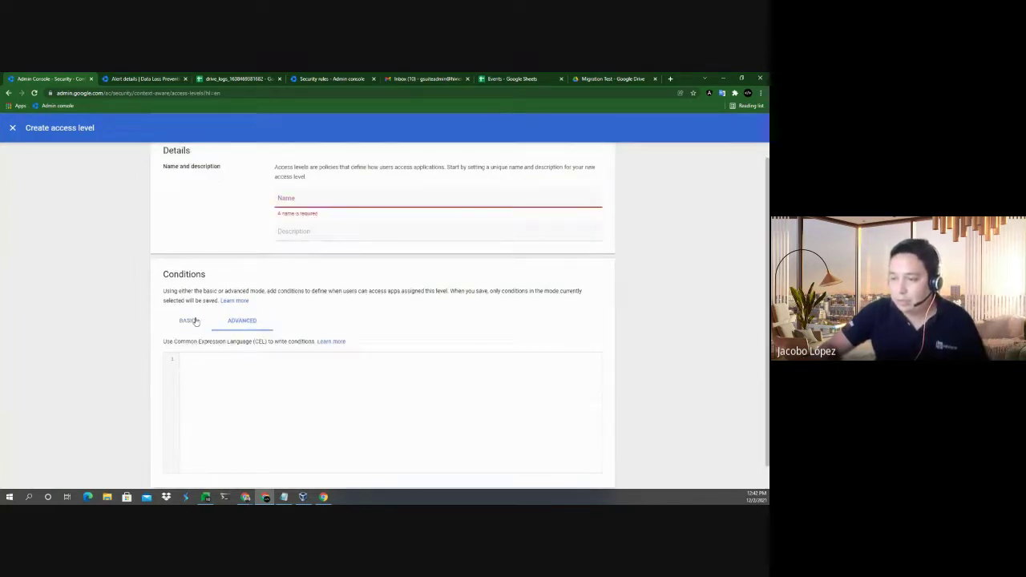
{"action": "left_click", "coordinate": [189, 321]}
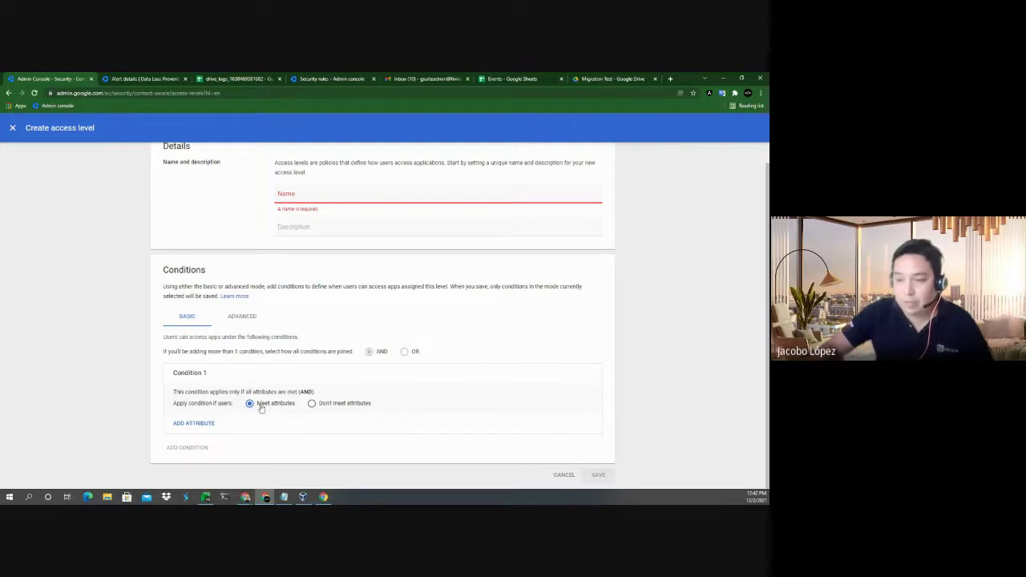
Add a Geographic origin attribute to Condition 1 and browse the countries available as its value.
{"action": "left_click", "coordinate": [204, 422]}
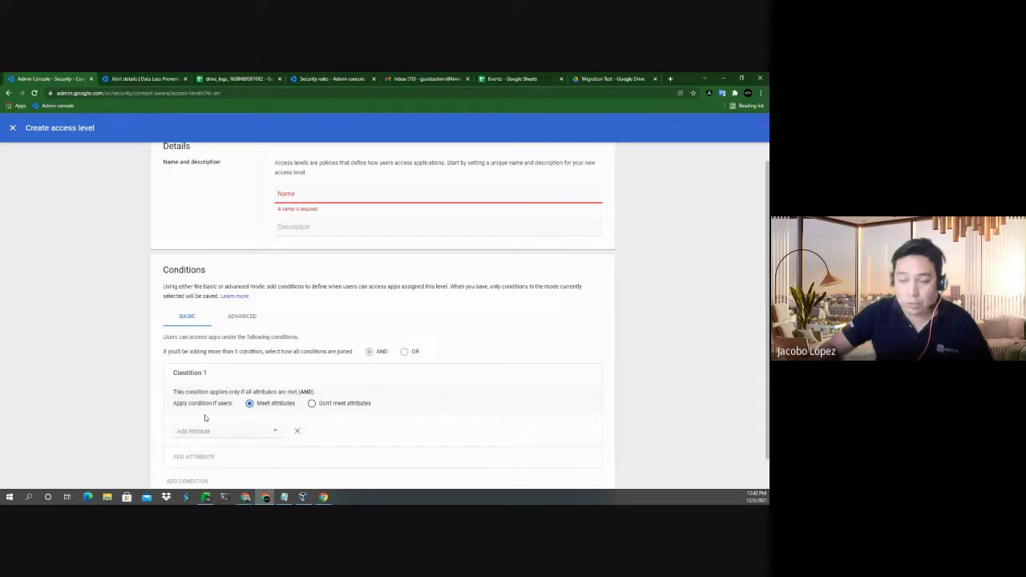
{"action": "scroll", "coordinate": [196, 366], "scroll_direction": "down", "scroll_amount": 1}
{"action": "left_click", "coordinate": [246, 401]}
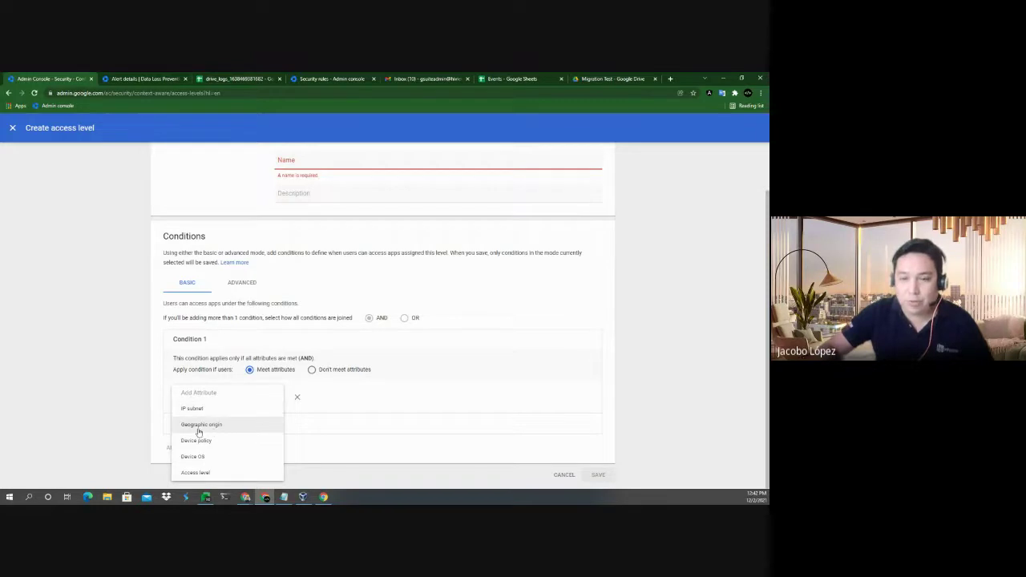
{"action": "left_click", "coordinate": [201, 429]}
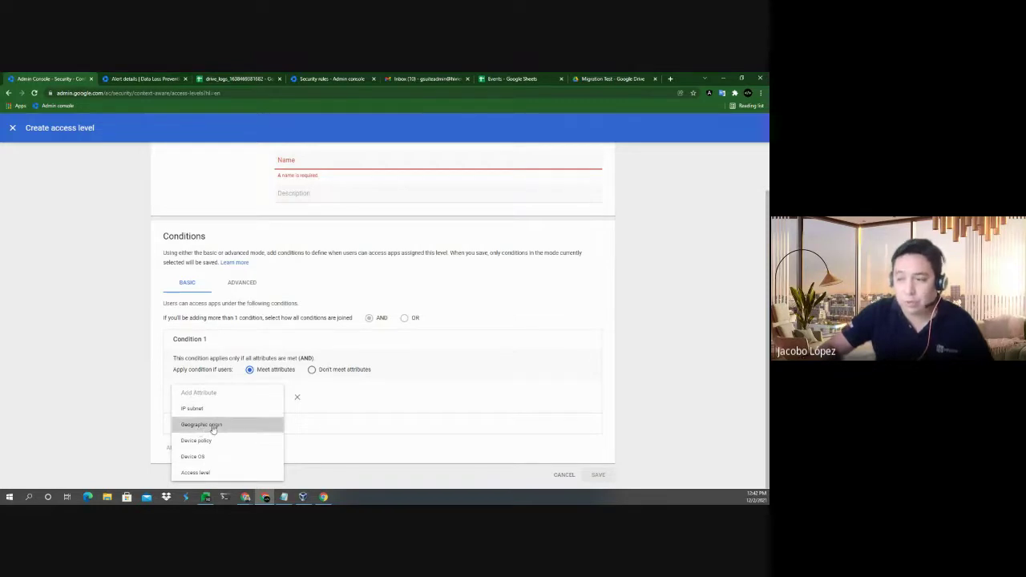
{"action": "left_click", "coordinate": [352, 399]}
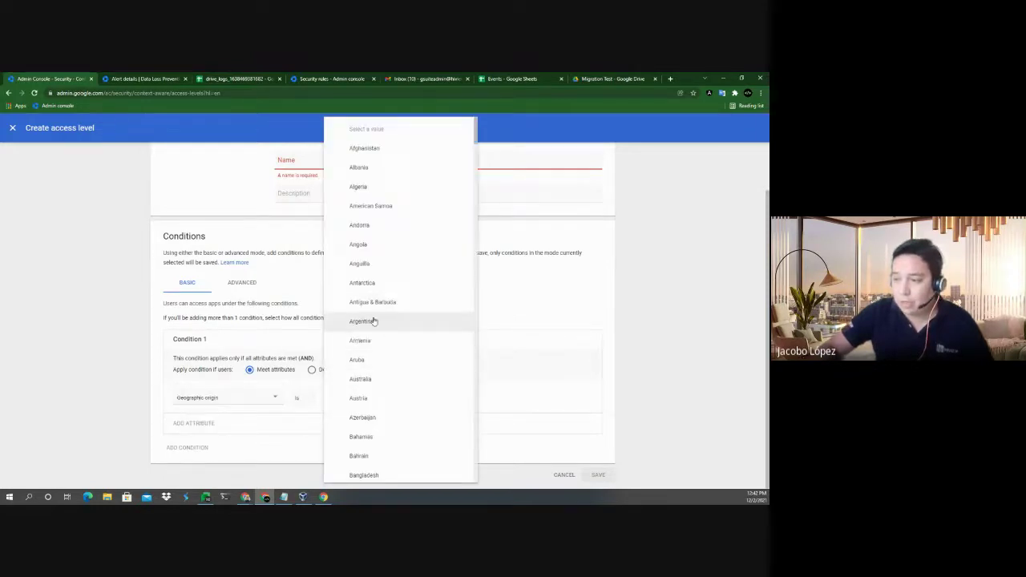
{"action": "scroll", "coordinate": [369, 341], "scroll_direction": "down", "scroll_amount": 2}
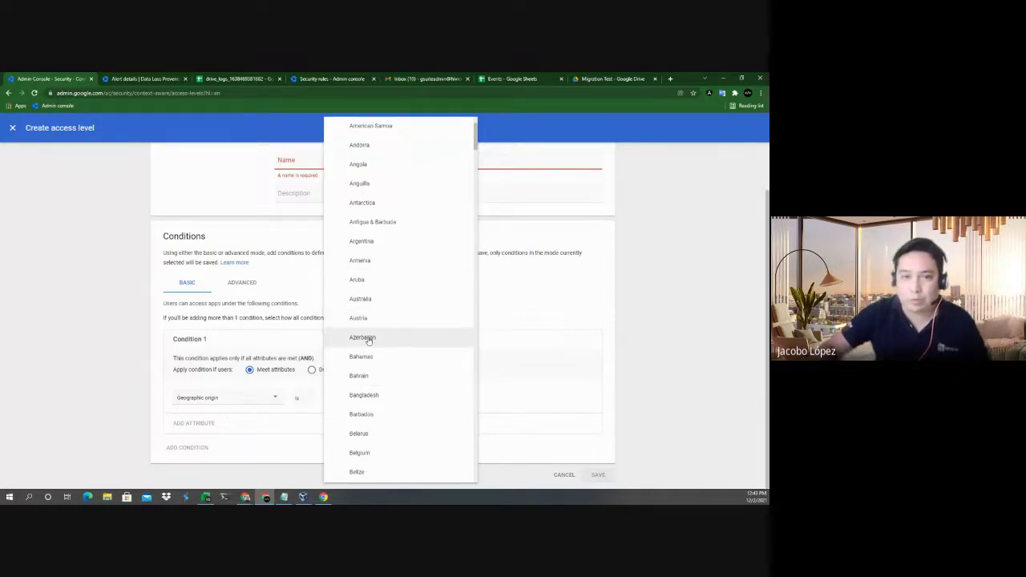
{"action": "left_click", "coordinate": [126, 440]}
Change the Condition 1 attribute to IP subnet, view its value field, and discard the new access level.
{"action": "left_click", "coordinate": [237, 403]}
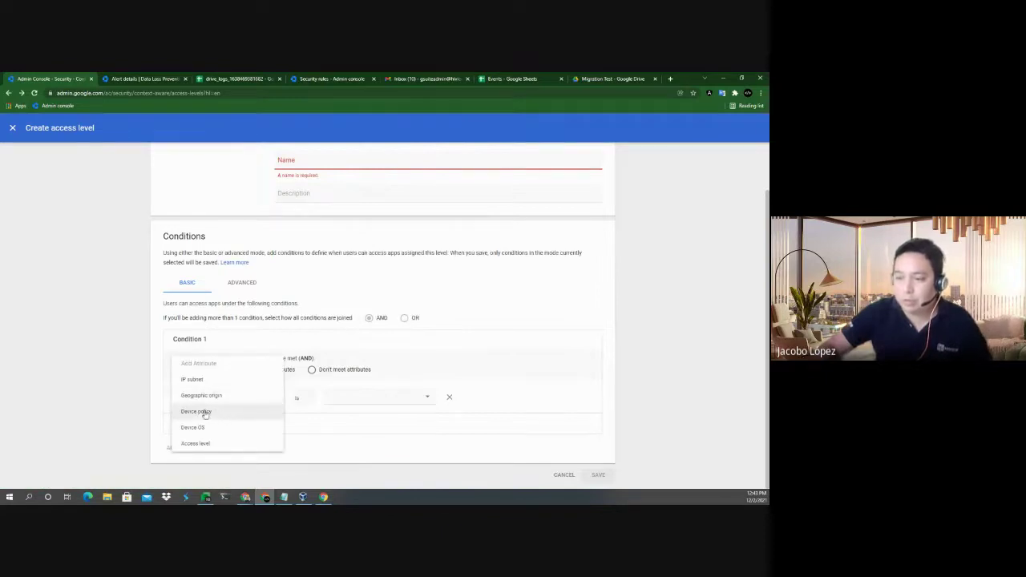
{"action": "left_click", "coordinate": [206, 383]}
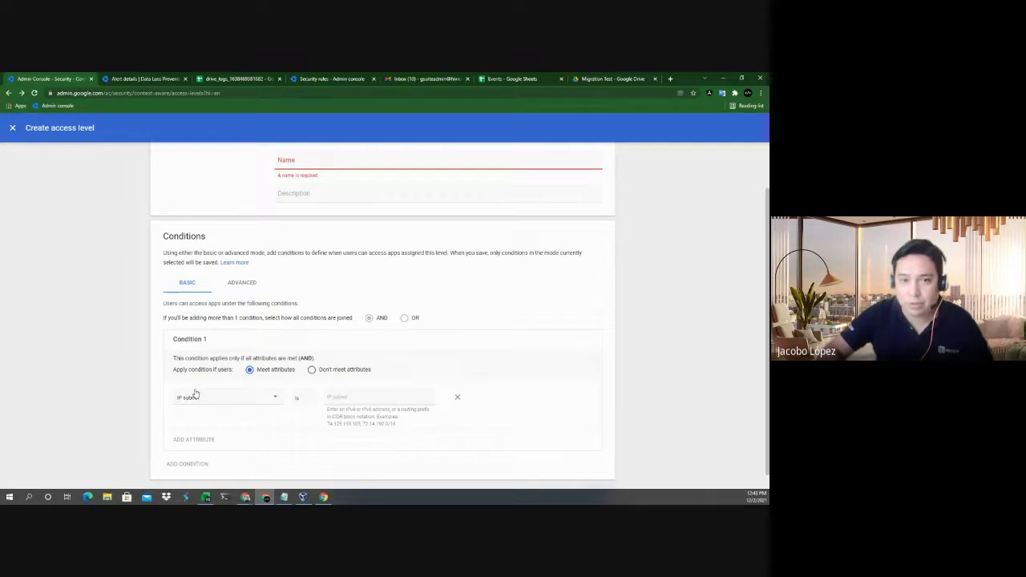
{"action": "left_click", "coordinate": [338, 400]}
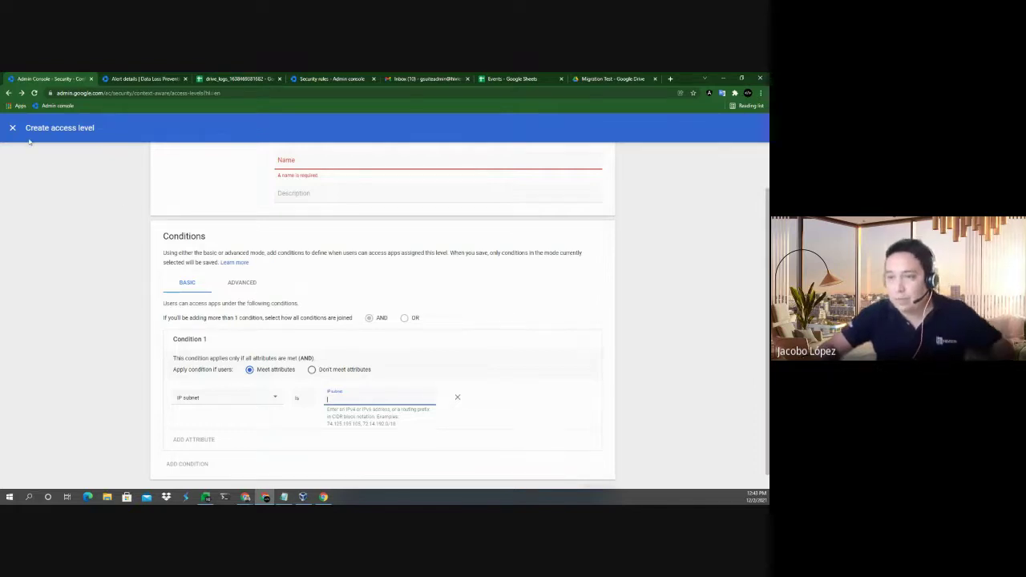
{"action": "key", "text": "Escape"}
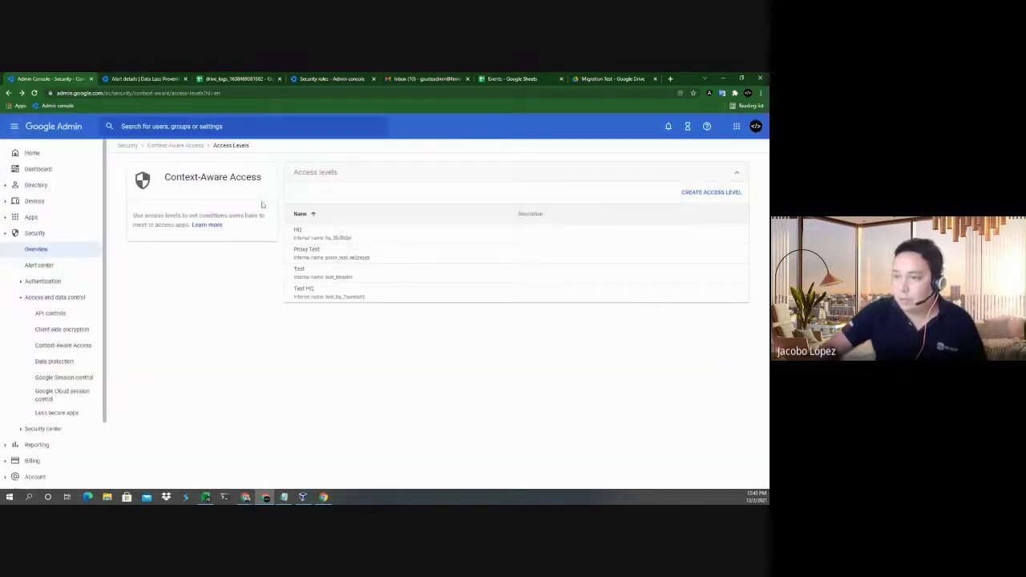
Open the access level assignments for the HiView Dev organizational unit and review the list of apps.
{"action": "left_click", "coordinate": [188, 151]}
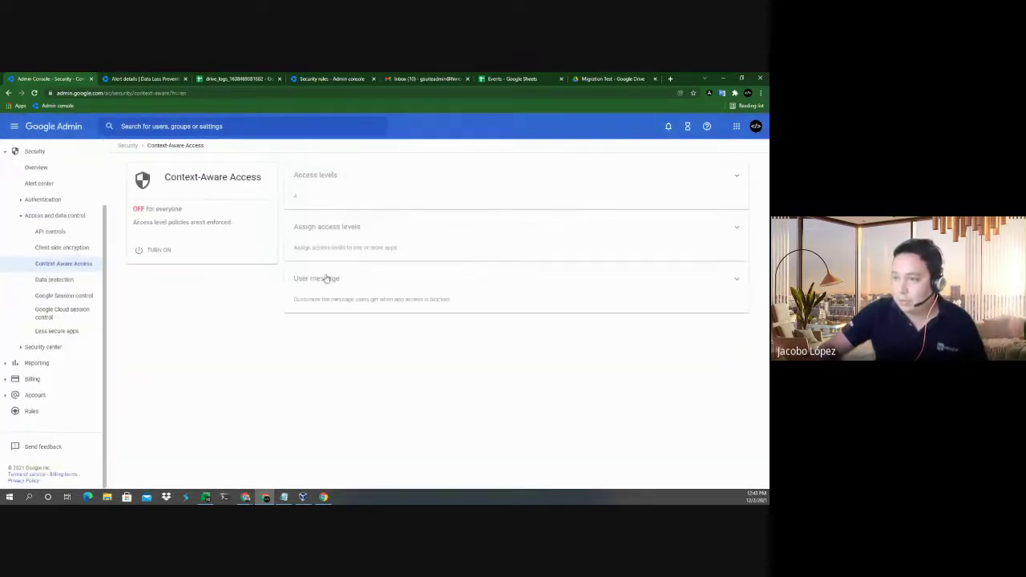
{"action": "left_click", "coordinate": [361, 245]}
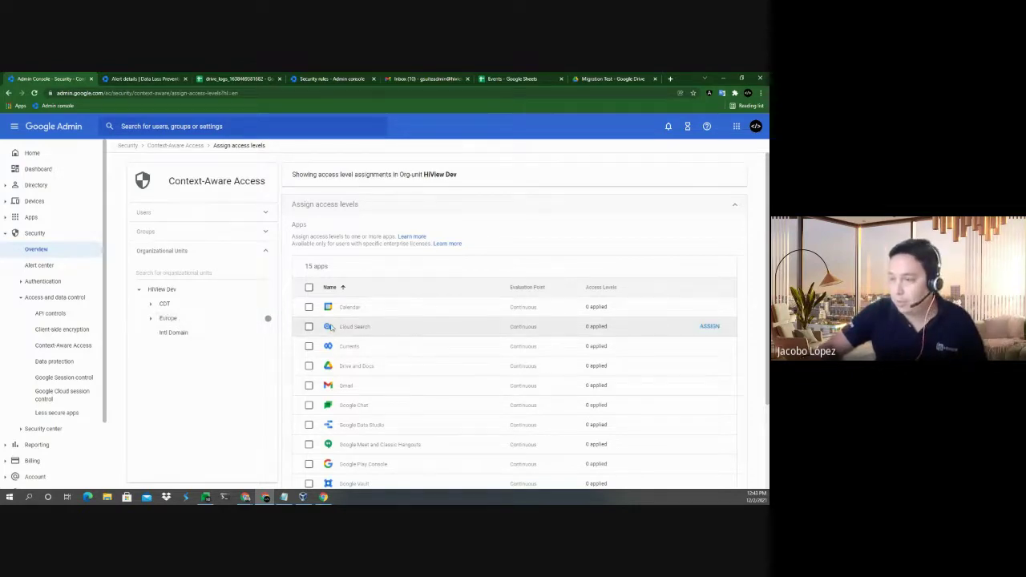
{"action": "scroll", "coordinate": [572, 354], "scroll_direction": "down", "scroll_amount": 2}
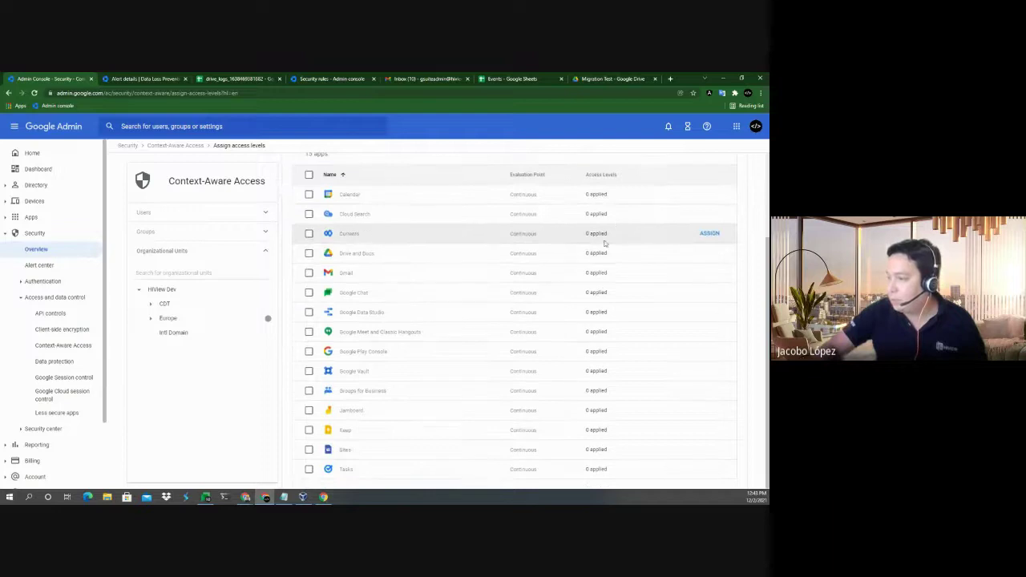
{"action": "scroll", "coordinate": [572, 354], "scroll_direction": "up", "scroll_amount": 2}
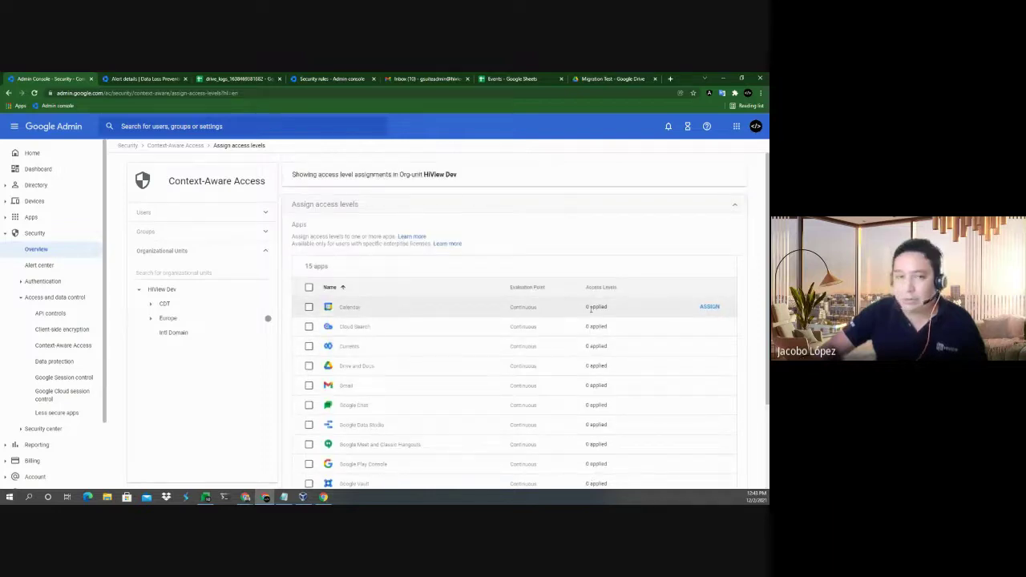
{"action": "scroll", "coordinate": [591, 312], "scroll_direction": "down", "scroll_amount": 2}
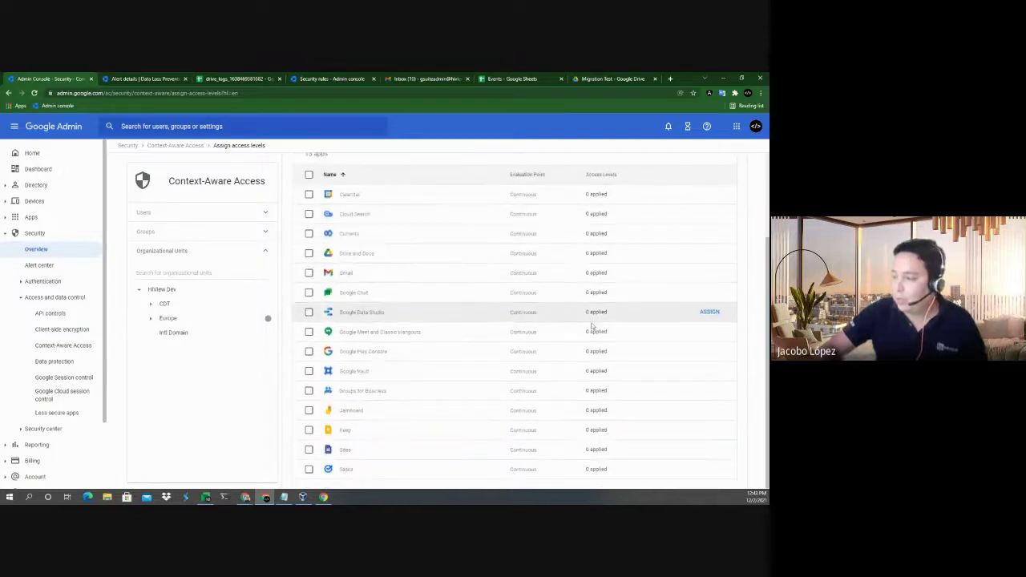
{"action": "scroll", "coordinate": [591, 327], "scroll_direction": "up", "scroll_amount": 2}
Try assigning the HQ access level to Calendar, Cloud Search and Currents, clear it, and cancel the assignment.
{"action": "left_click", "coordinate": [309, 307]}
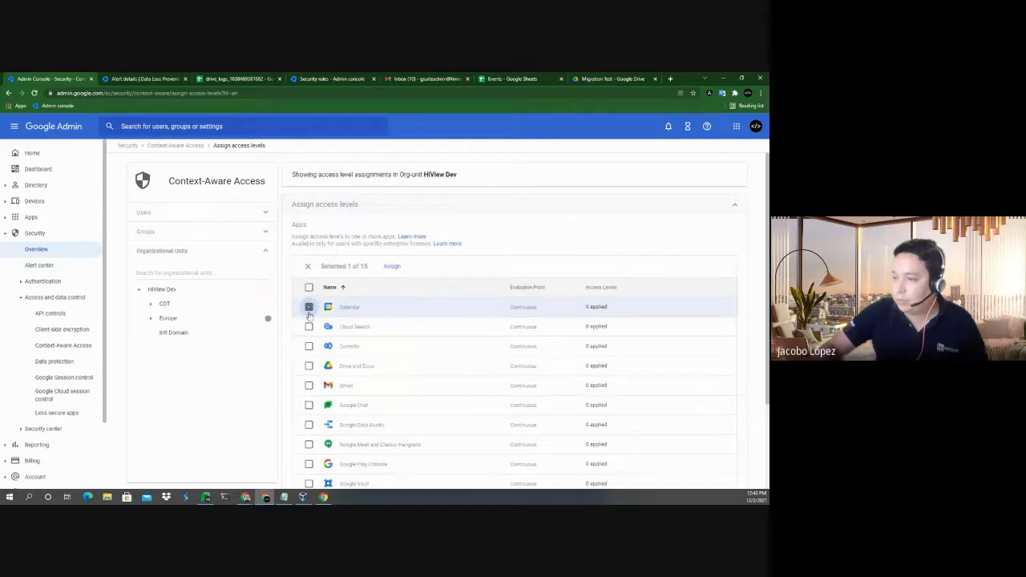
{"action": "left_click", "coordinate": [309, 326]}
{"action": "left_click", "coordinate": [309, 346]}
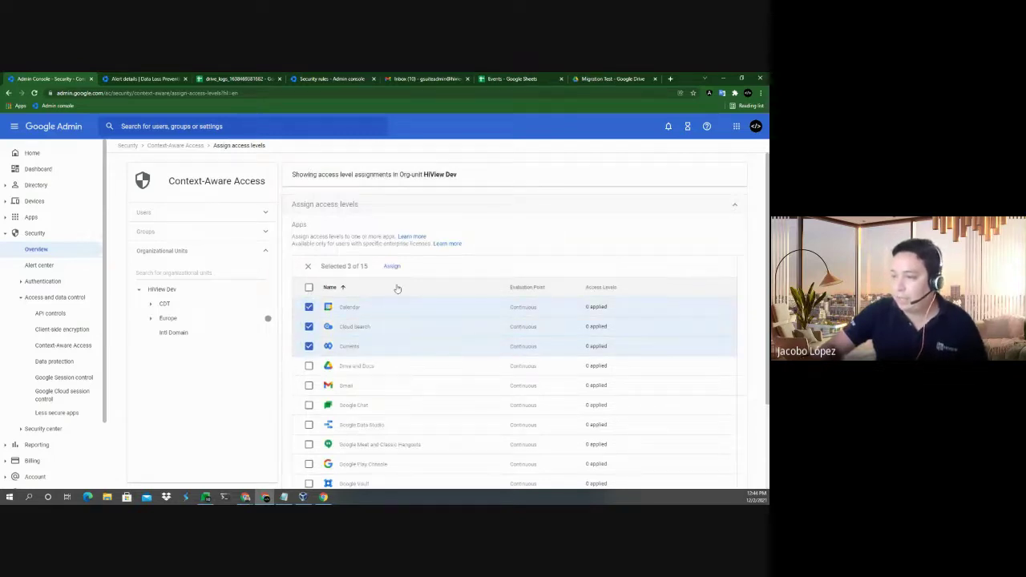
{"action": "left_click", "coordinate": [392, 267]}
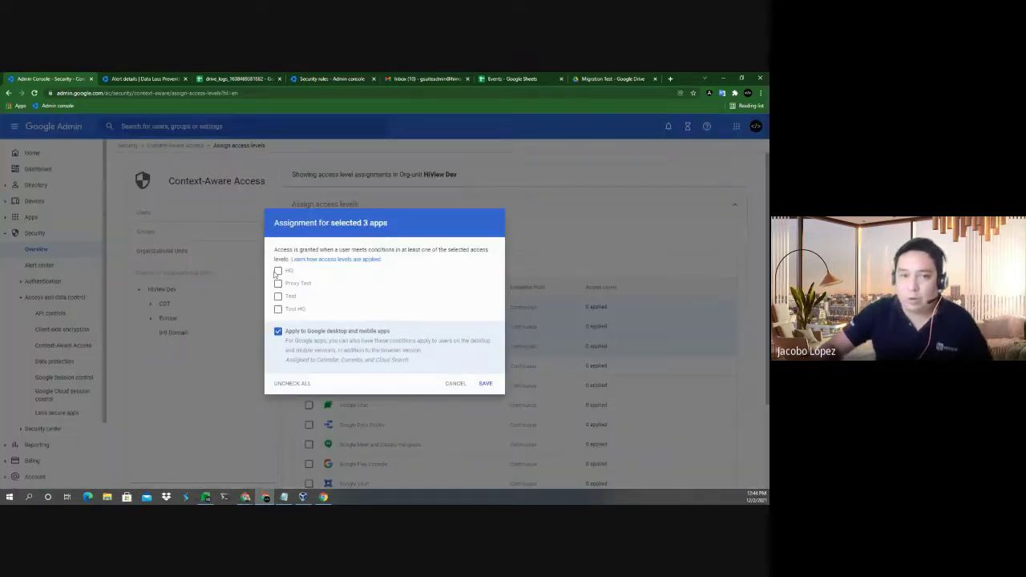
{"action": "left_click", "coordinate": [279, 271]}
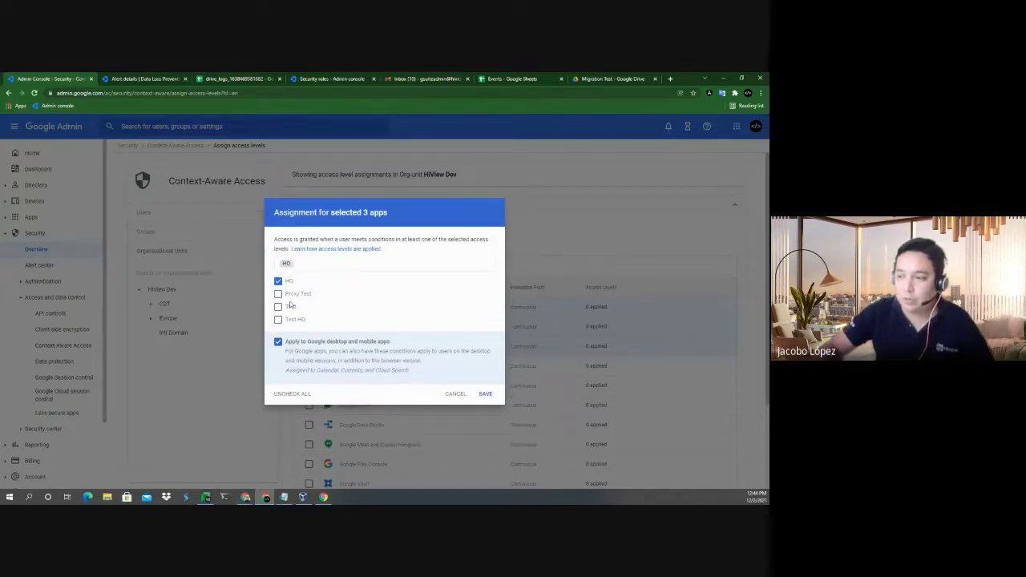
{"action": "left_click", "coordinate": [278, 281]}
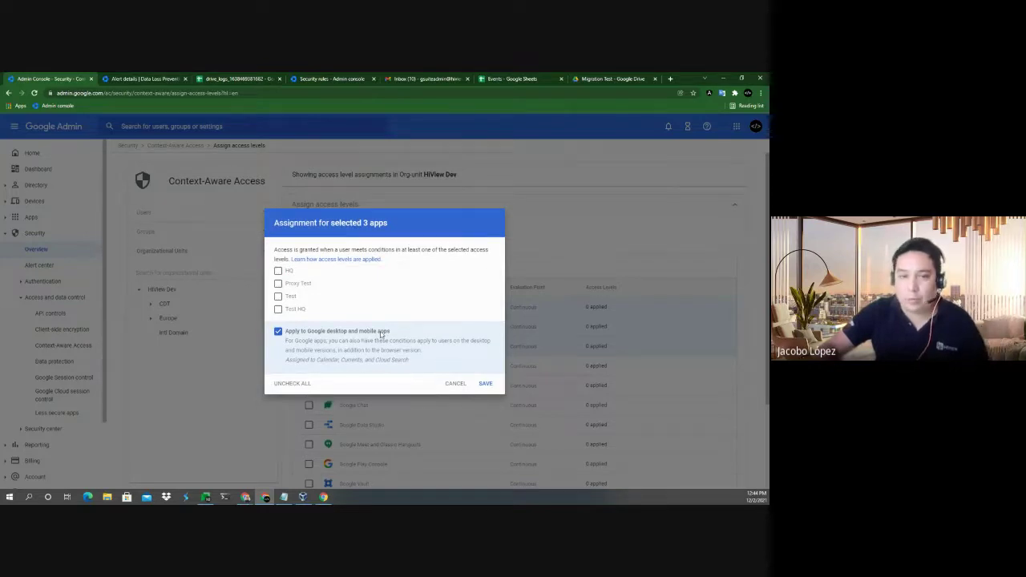
{"action": "left_click", "coordinate": [457, 384]}
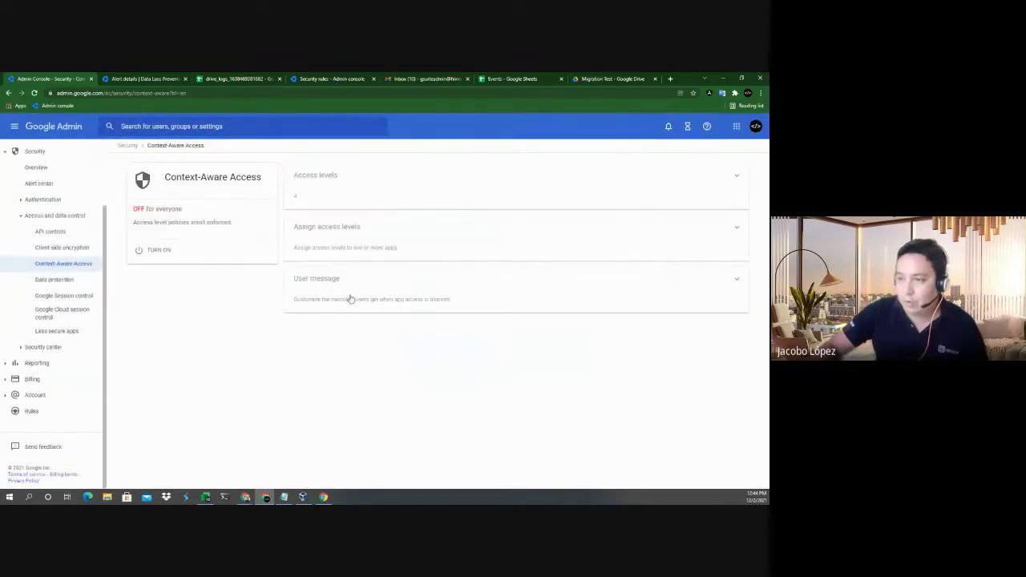
Open the user message settings for blocked app access and preview the custom message.
{"action": "left_click", "coordinate": [349, 298]}
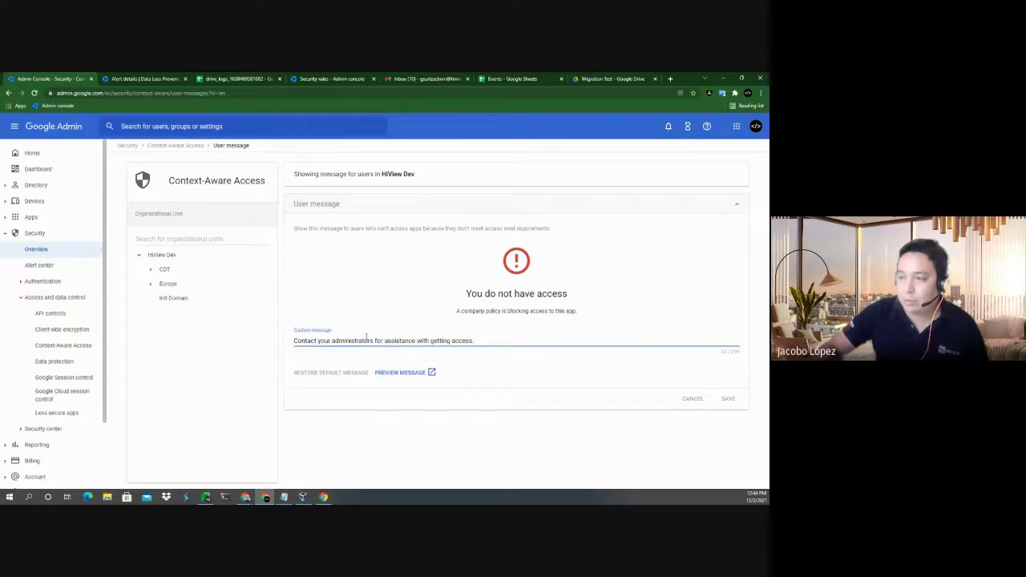
{"action": "left_click", "coordinate": [405, 373]}
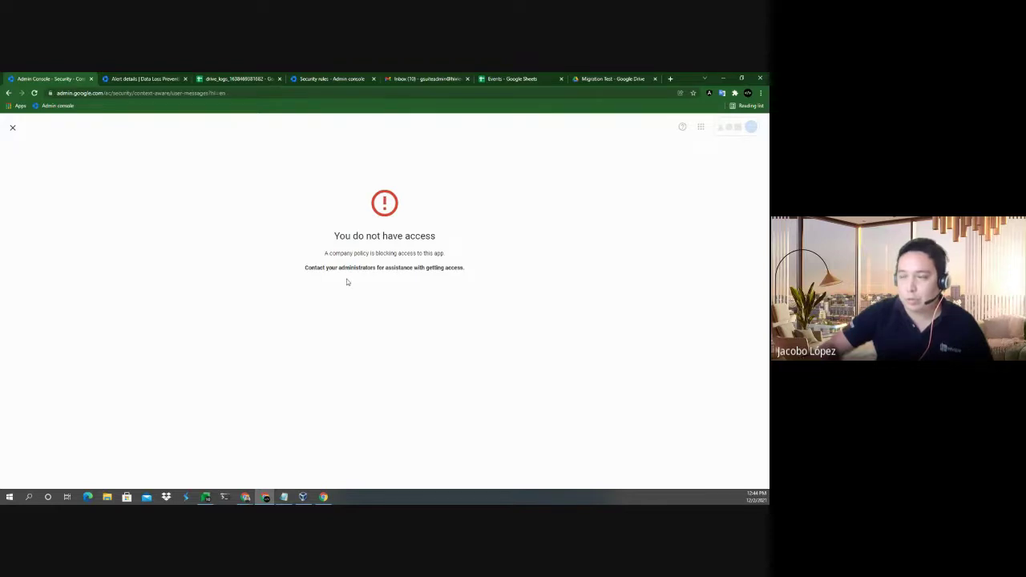
{"action": "left_click", "coordinate": [12, 128]}
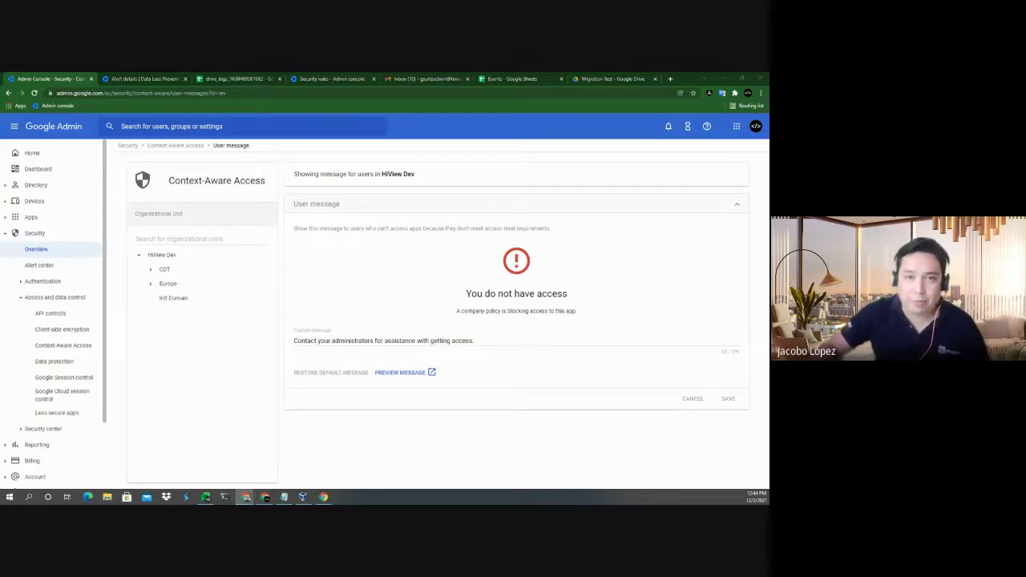
Return to the Admin console home page, search for the S/MIME setting, and open it in the Gmail user settings.
{"action": "left_click", "coordinate": [81, 144]}
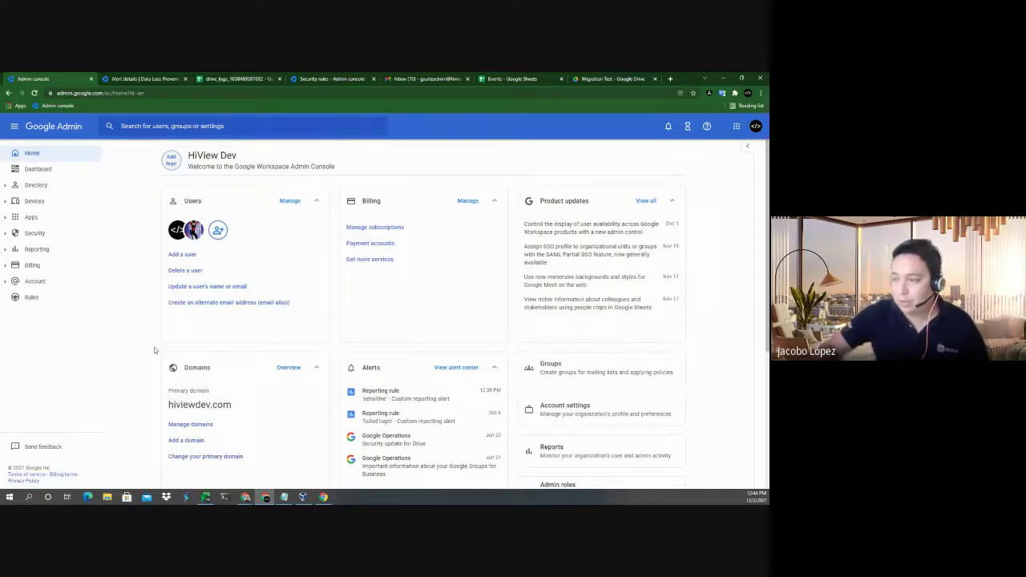
{"action": "scroll", "coordinate": [155, 350], "scroll_direction": "down", "scroll_amount": 3}
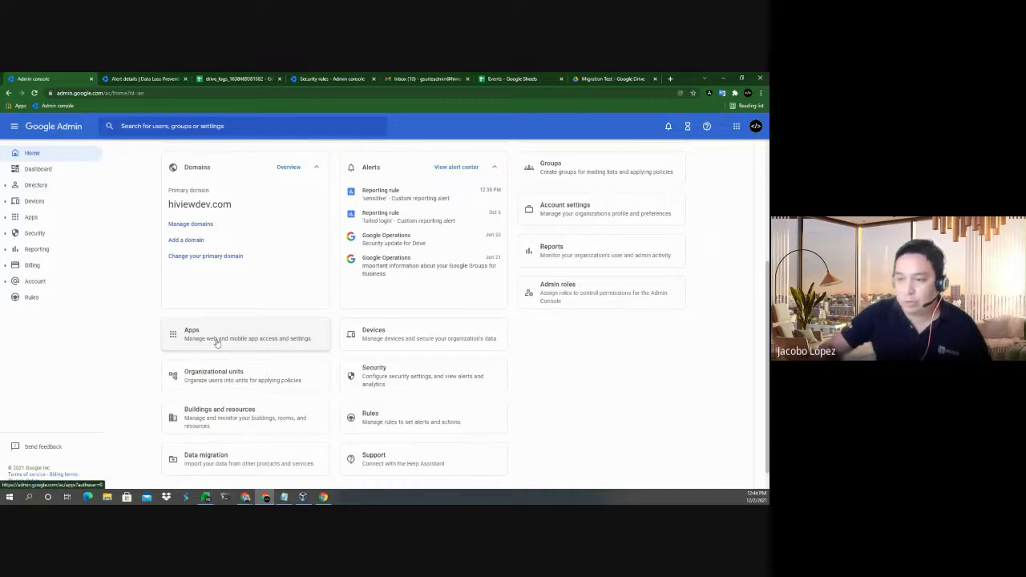
{"action": "left_click", "coordinate": [170, 128]}
{"action": "type", "text": "s/"}
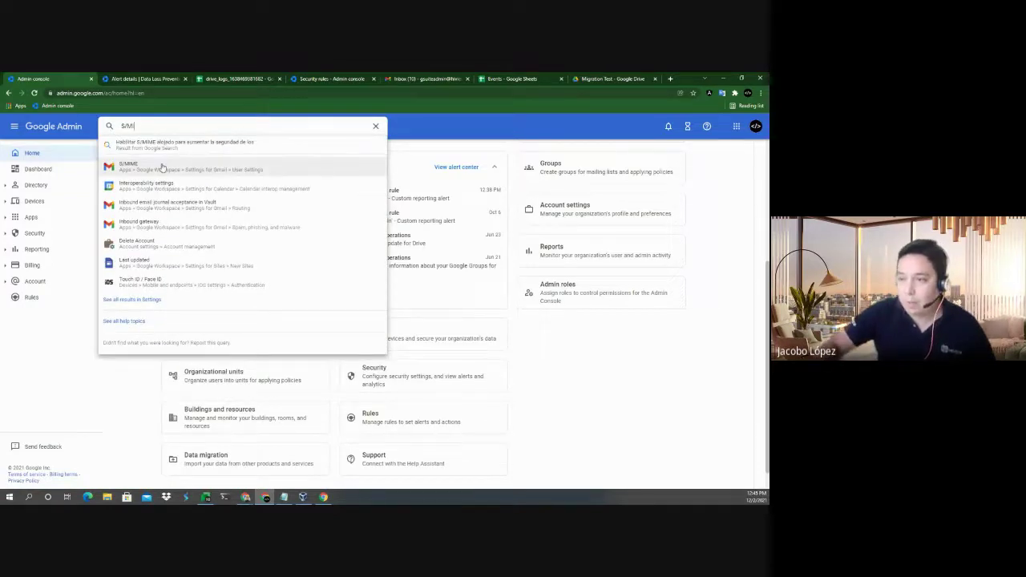
{"action": "left_click", "coordinate": [161, 167]}
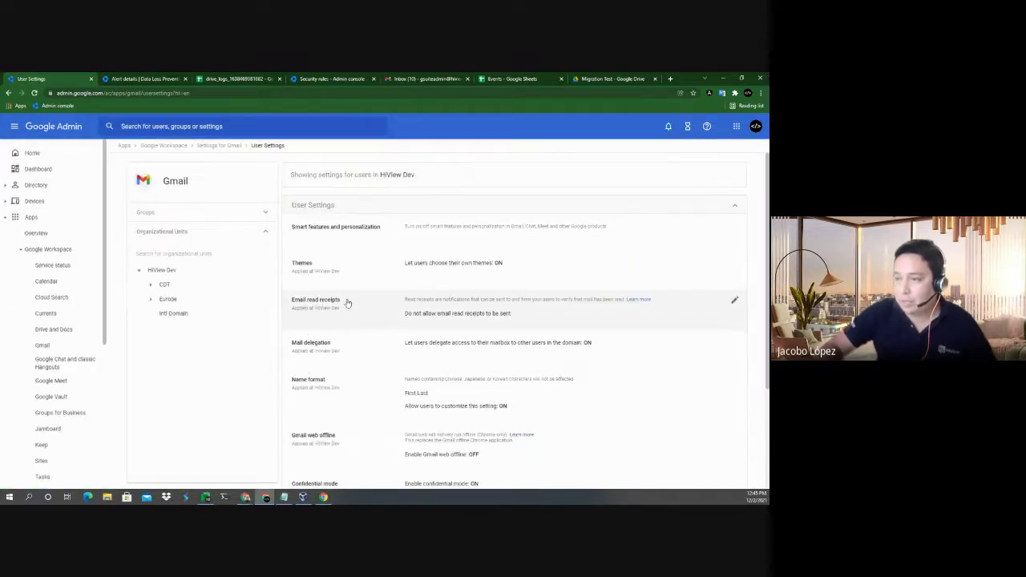
Expand the S/MIME setting for HiView Dev and review its encryption, certificate upload and root certificate options.
{"action": "scroll", "coordinate": [330, 289], "scroll_direction": "down", "scroll_amount": 3}
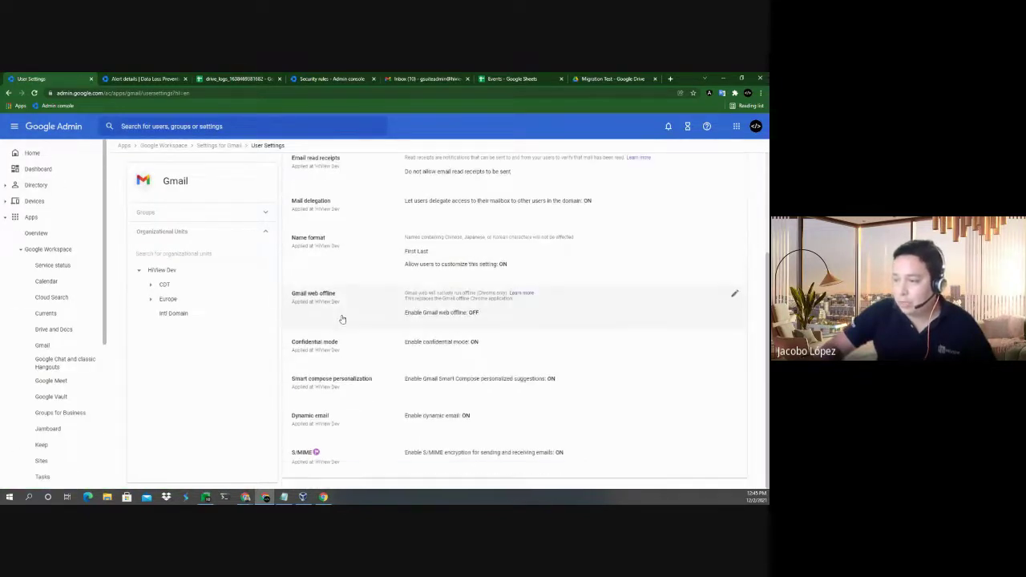
{"action": "left_click", "coordinate": [344, 455]}
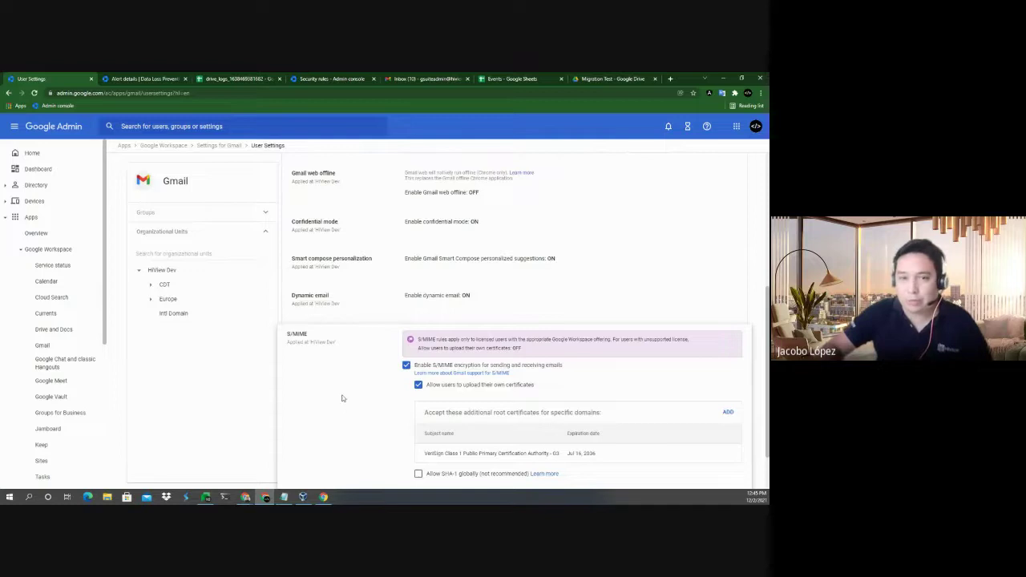
{"action": "scroll", "coordinate": [337, 392], "scroll_direction": "down", "scroll_amount": 1}
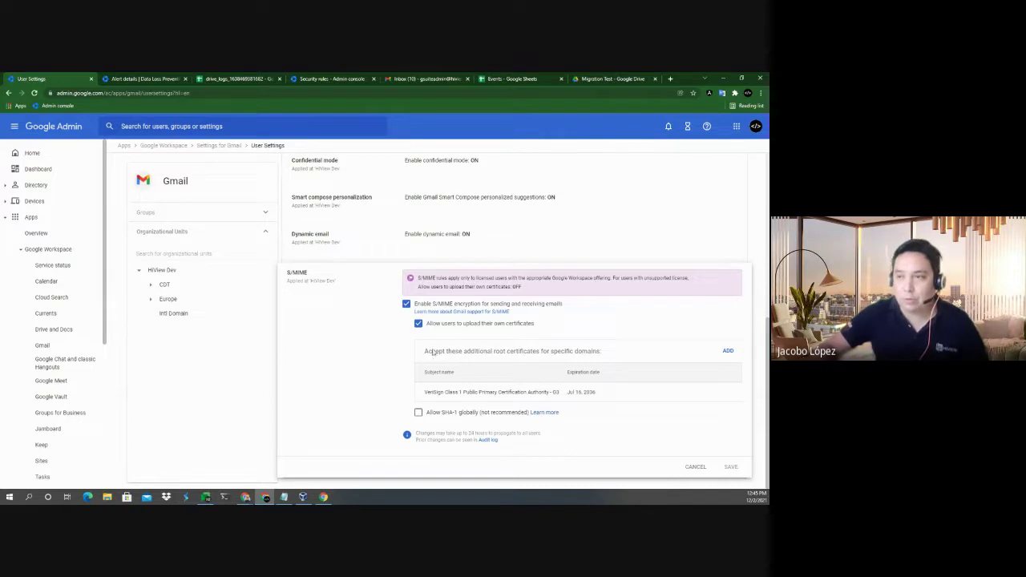
Open the Gmail inbox from gmail.com in a new browser tab.
{"action": "left_click", "coordinate": [671, 79]}
{"action": "type", "text": "Gmail"}
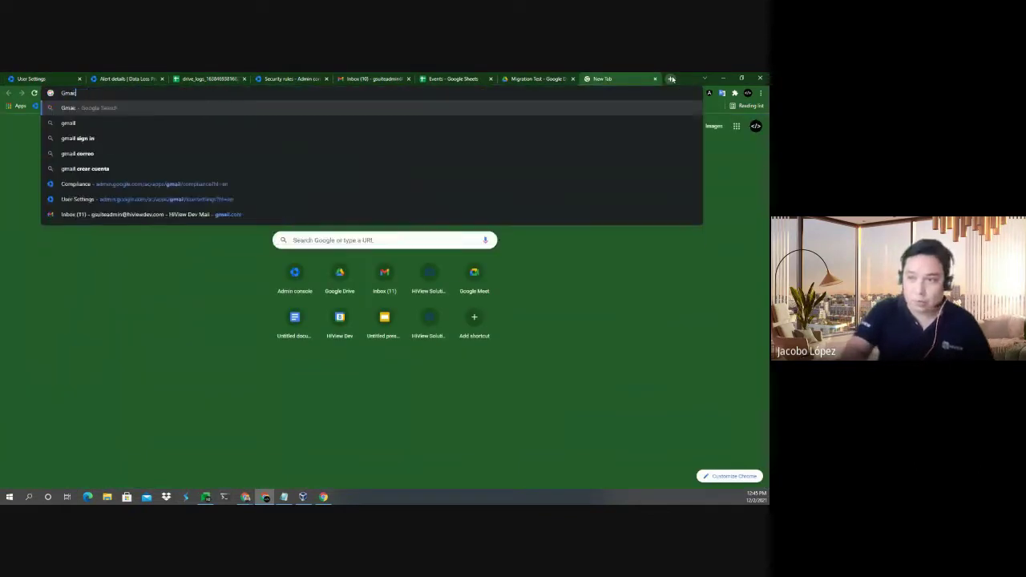
{"action": "key", "text": "BackSpace"}
{"action": "key", "text": "Return"}
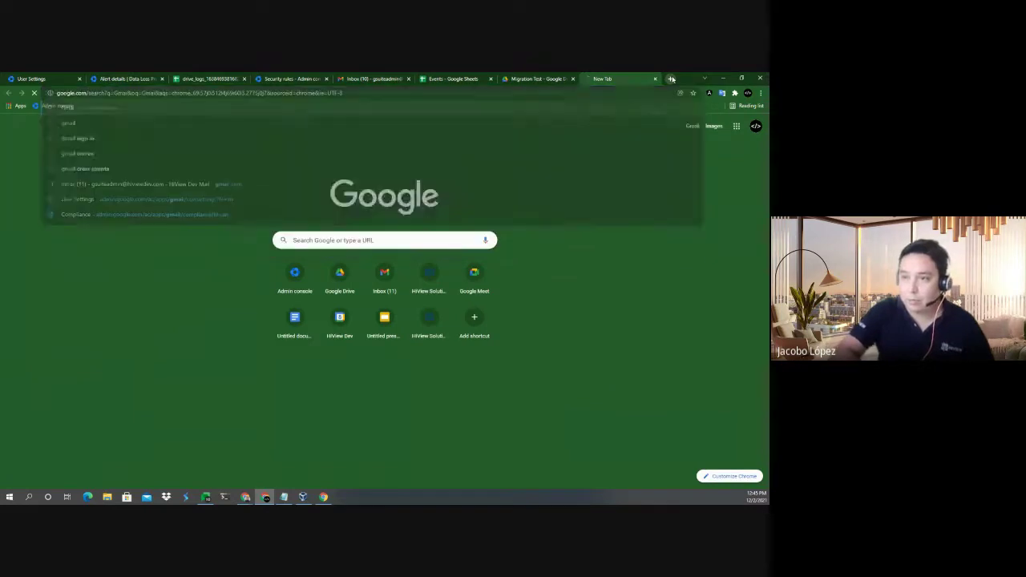
{"action": "left_click", "coordinate": [129, 93]}
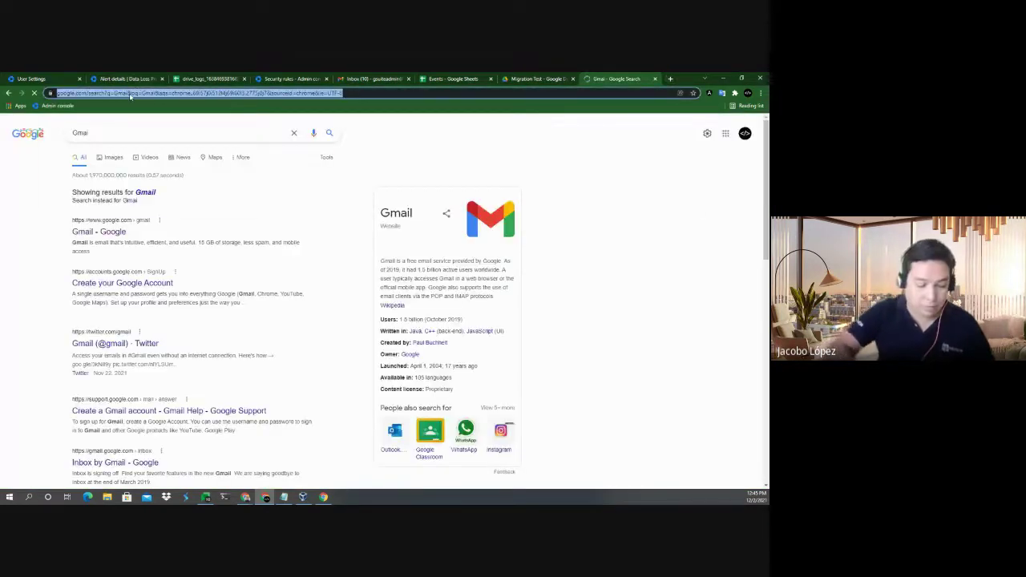
{"action": "type", "text": "gmai"}
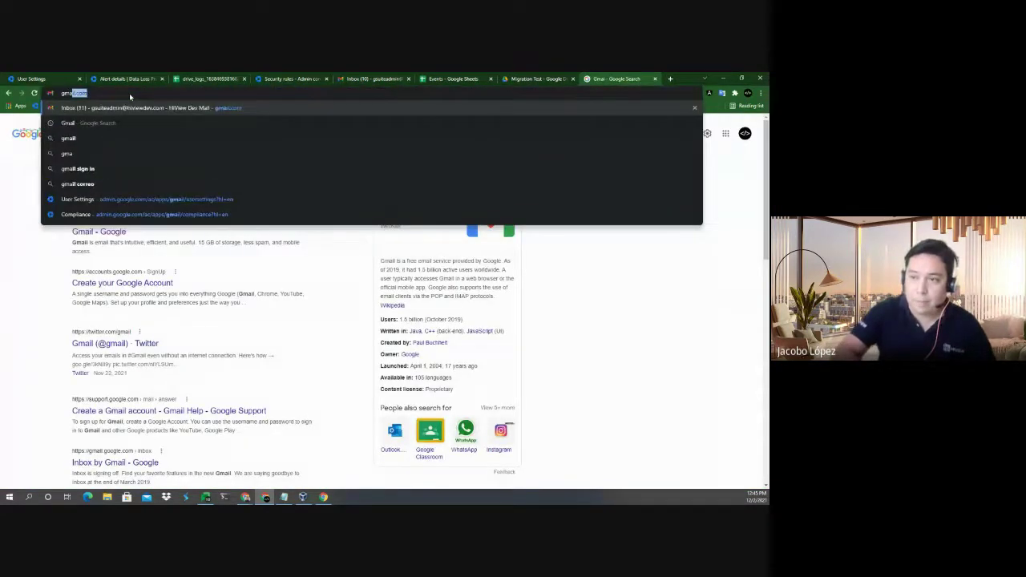
{"action": "key", "text": "Return"}
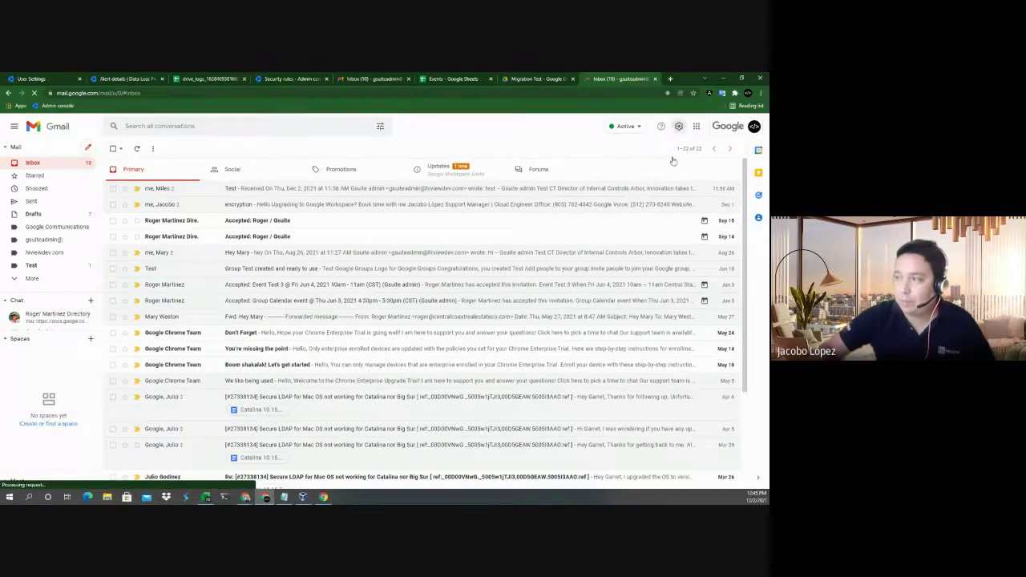
Open the mailbox's account settings, view the S/MIME encryption options of the primary send-as address, and close them unchanged.
{"action": "left_click", "coordinate": [679, 127]}
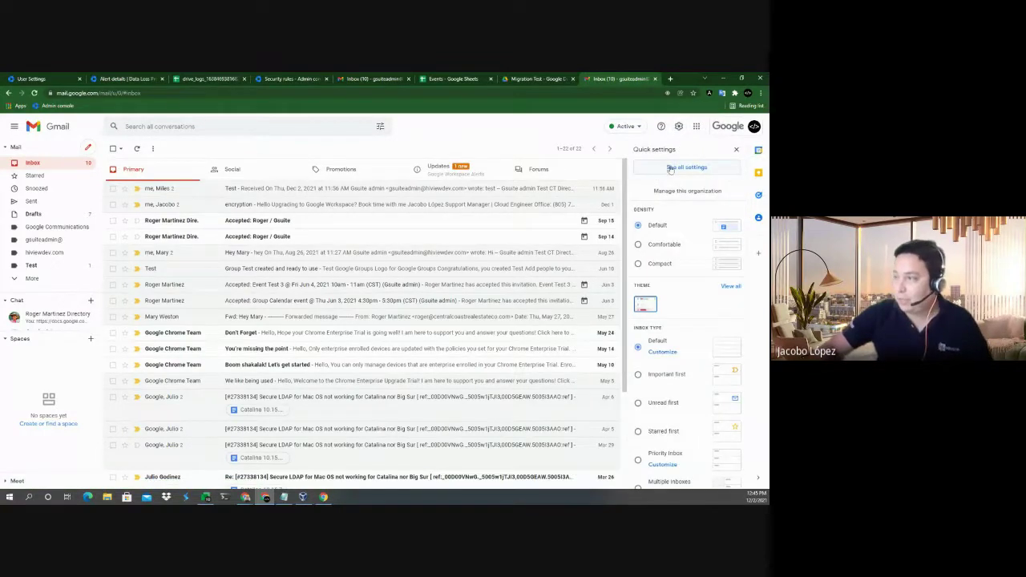
{"action": "left_click", "coordinate": [680, 167]}
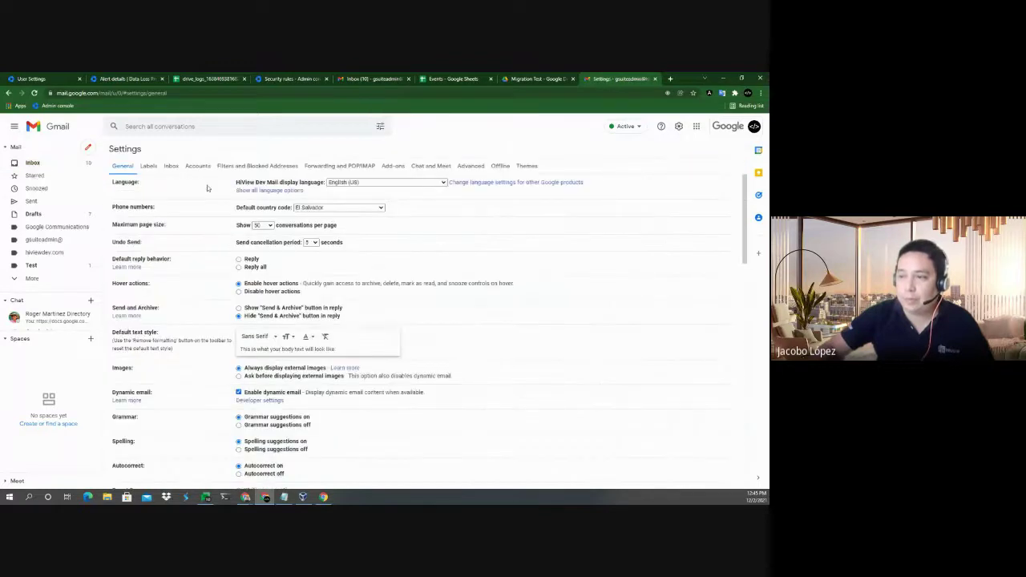
{"action": "left_click", "coordinate": [198, 168]}
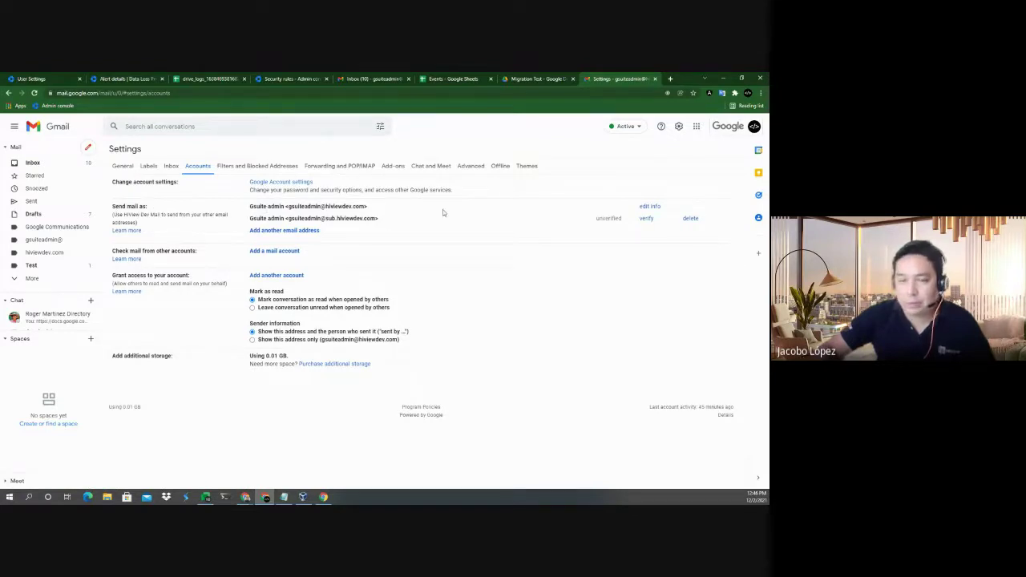
{"action": "left_click", "coordinate": [649, 208]}
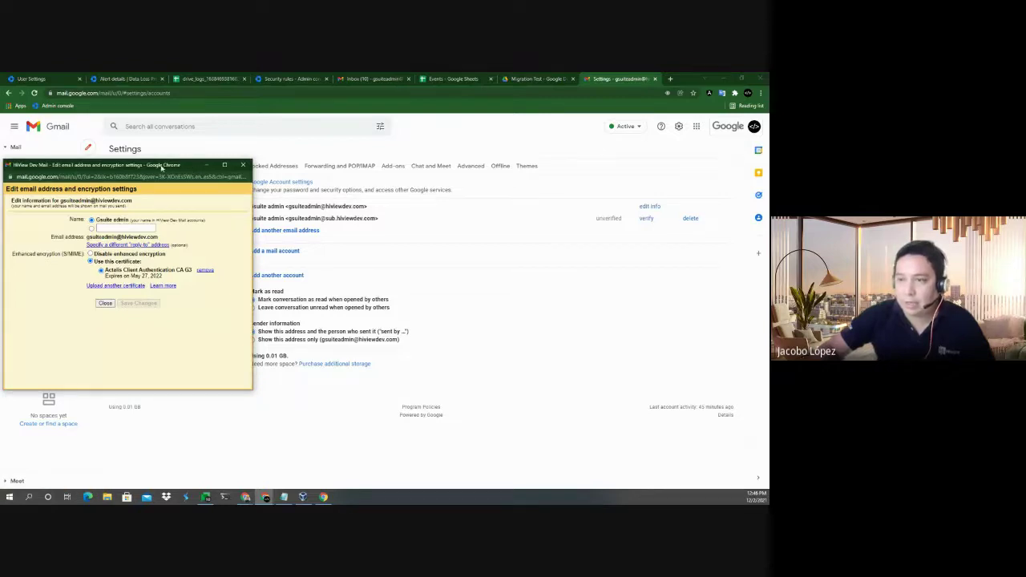
{"action": "left_click_drag", "start_coordinate": [154, 169], "coordinate": [253, 153]}
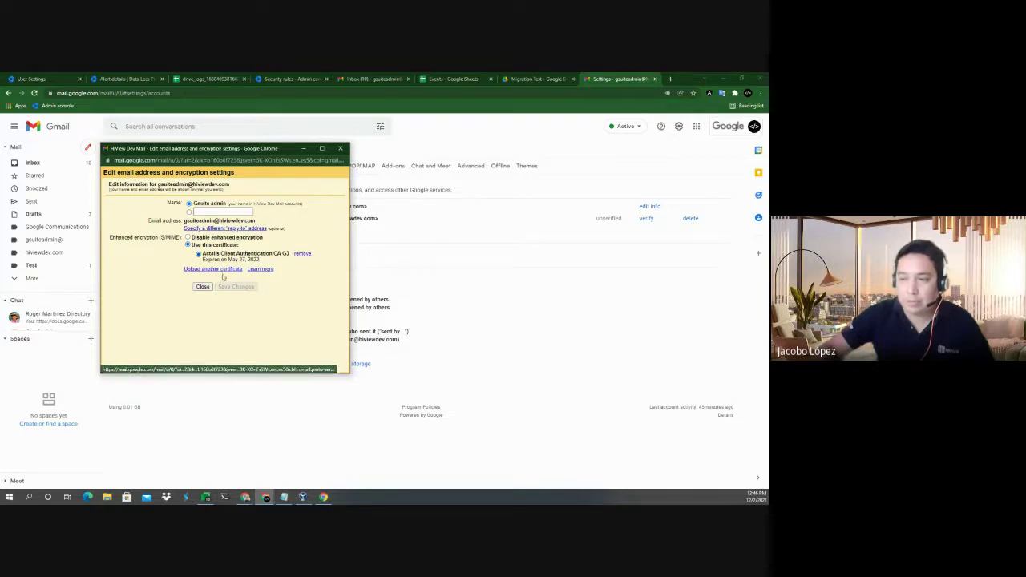
{"action": "left_click", "coordinate": [341, 149]}
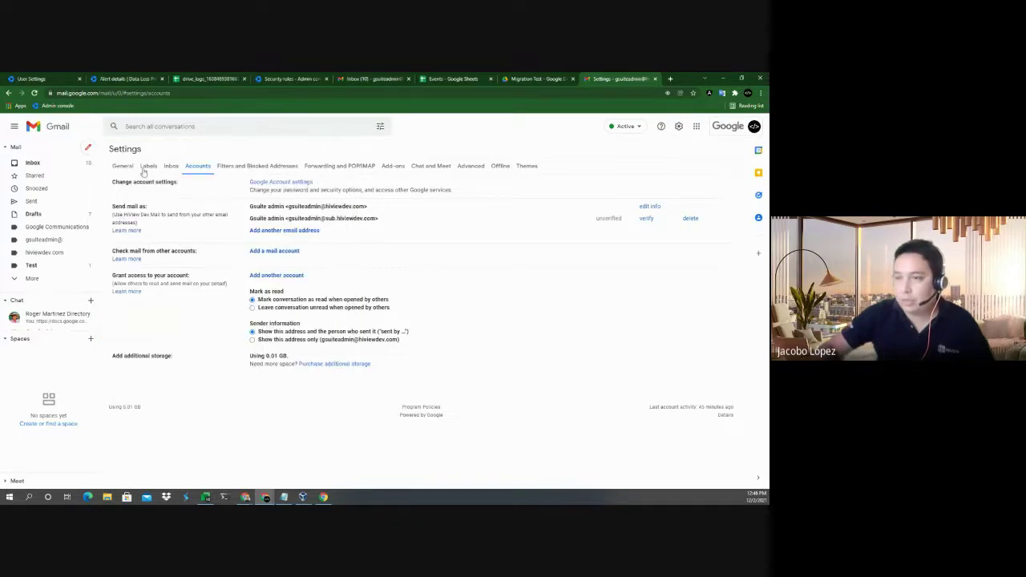
Start a new email from the inbox in the enlarged compose view and add an internal hiviewdev.com contact as recipient.
{"action": "left_click", "coordinate": [78, 160]}
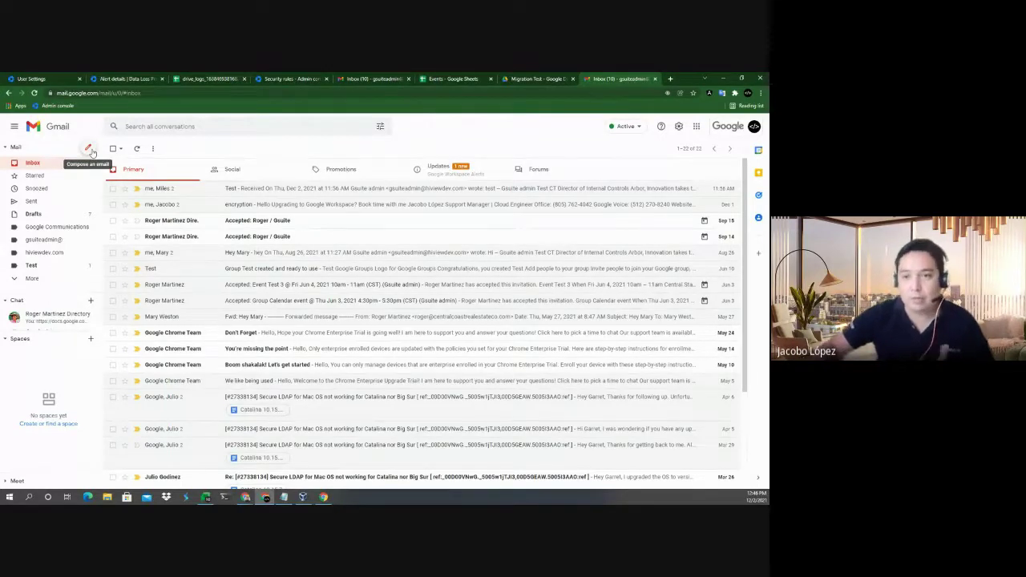
{"action": "left_click", "coordinate": [88, 149]}
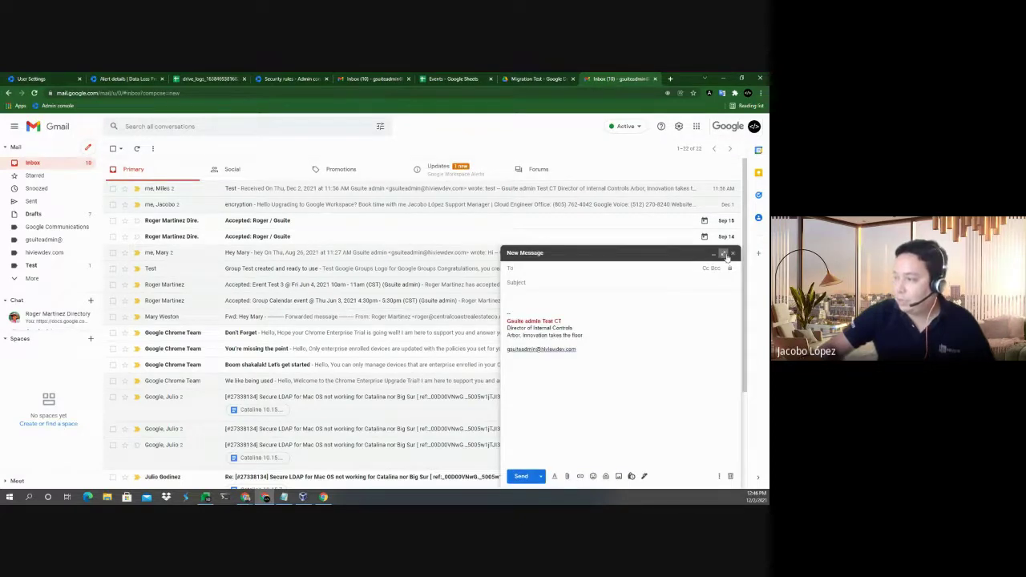
{"action": "left_click", "coordinate": [724, 252]}
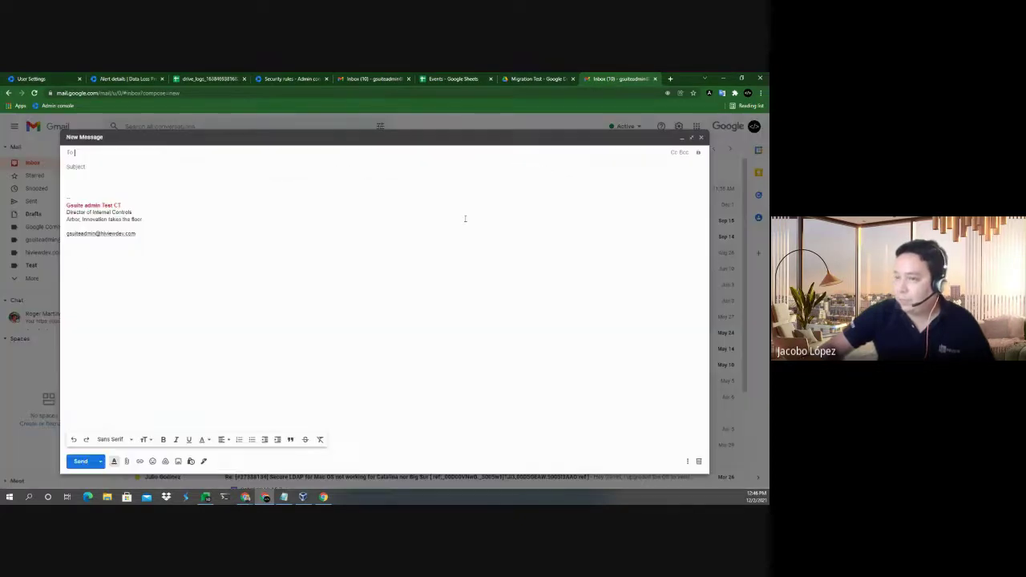
{"action": "left_click", "coordinate": [88, 152]}
{"action": "type", "text": "mil"}
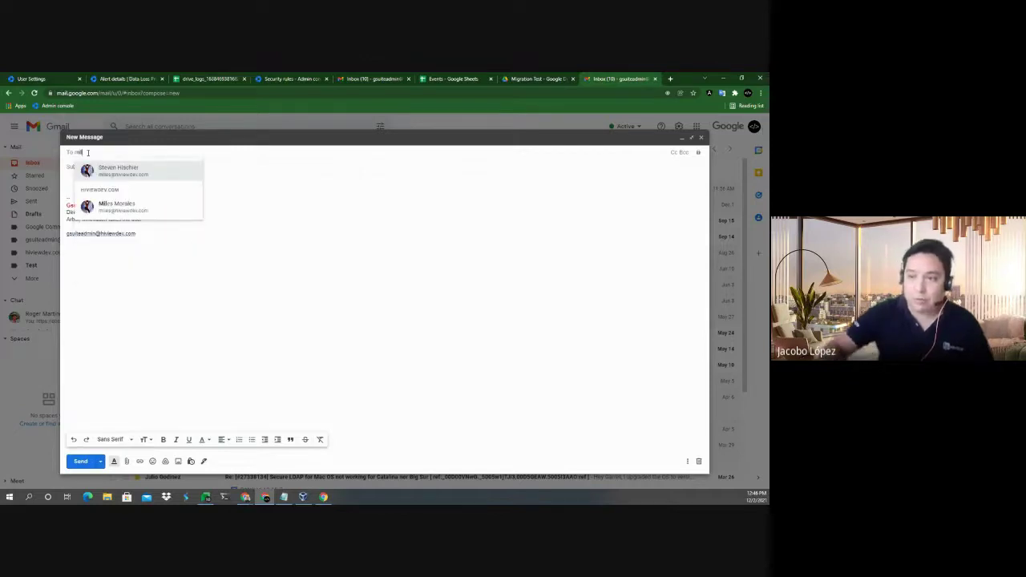
{"action": "left_click", "coordinate": [116, 178]}
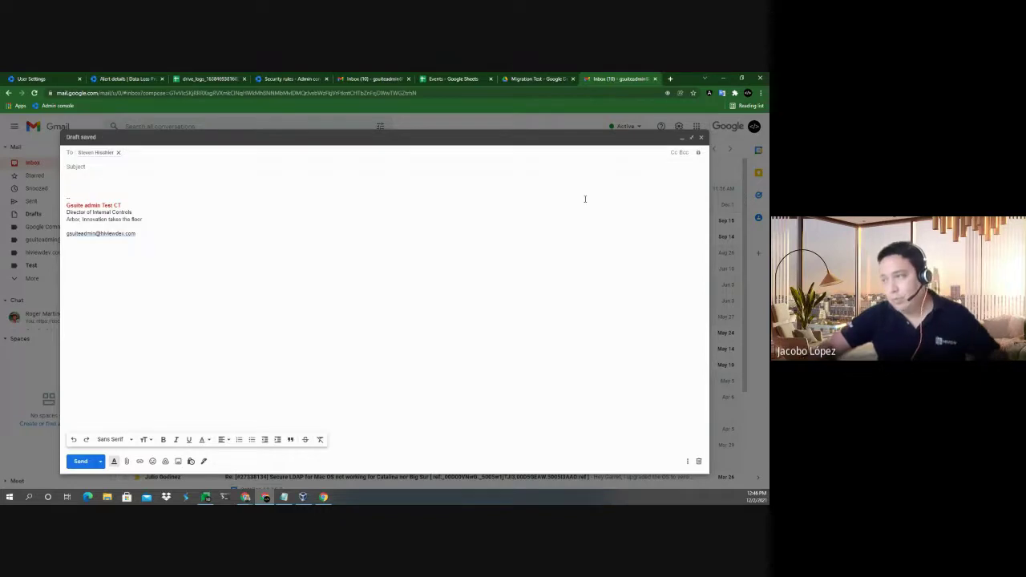
View the draft's message security details for enhanced and standard encryption, close them, and minimize the draft.
{"action": "left_click", "coordinate": [698, 153]}
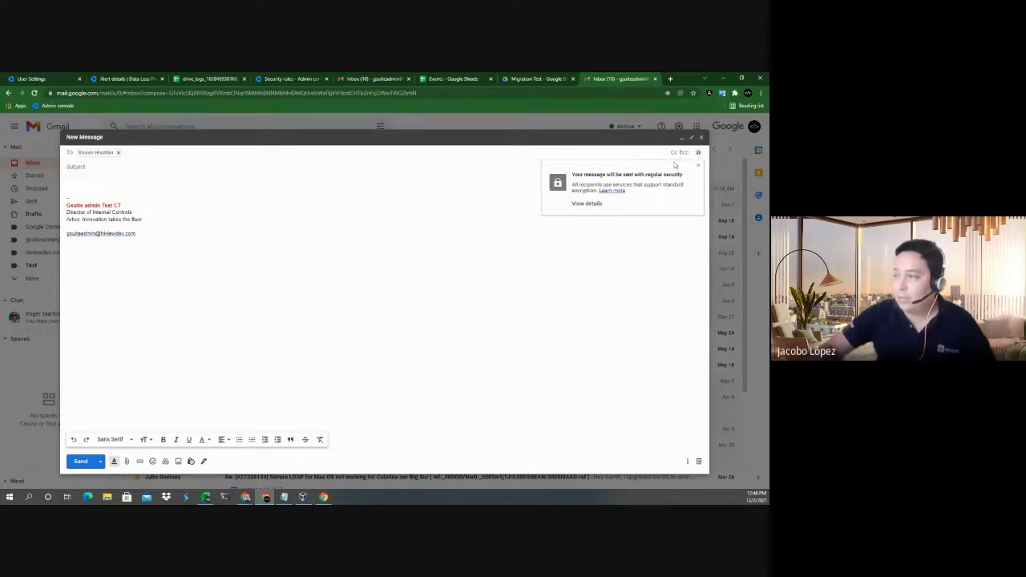
{"action": "left_click", "coordinate": [586, 204]}
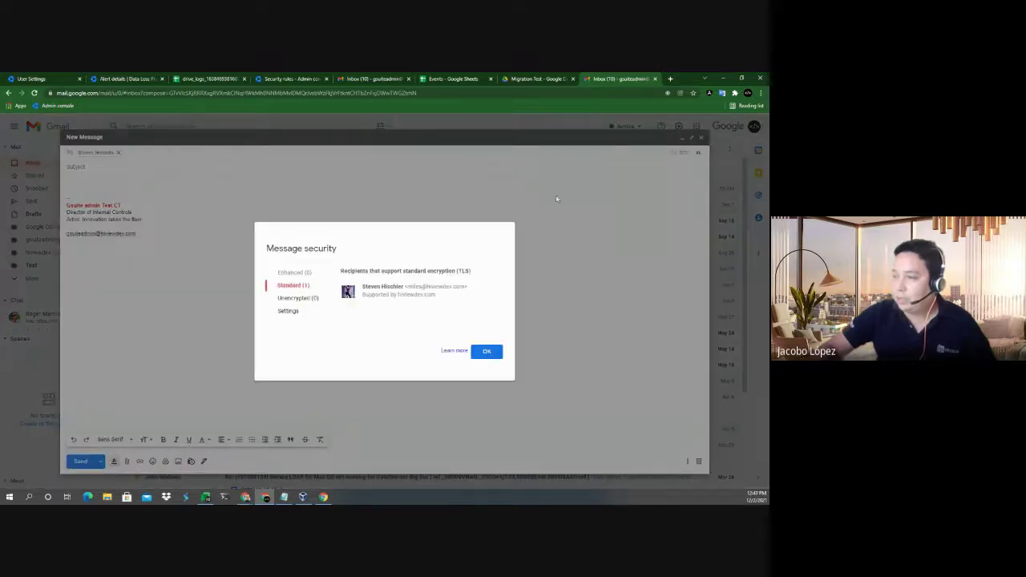
{"action": "left_click", "coordinate": [315, 276]}
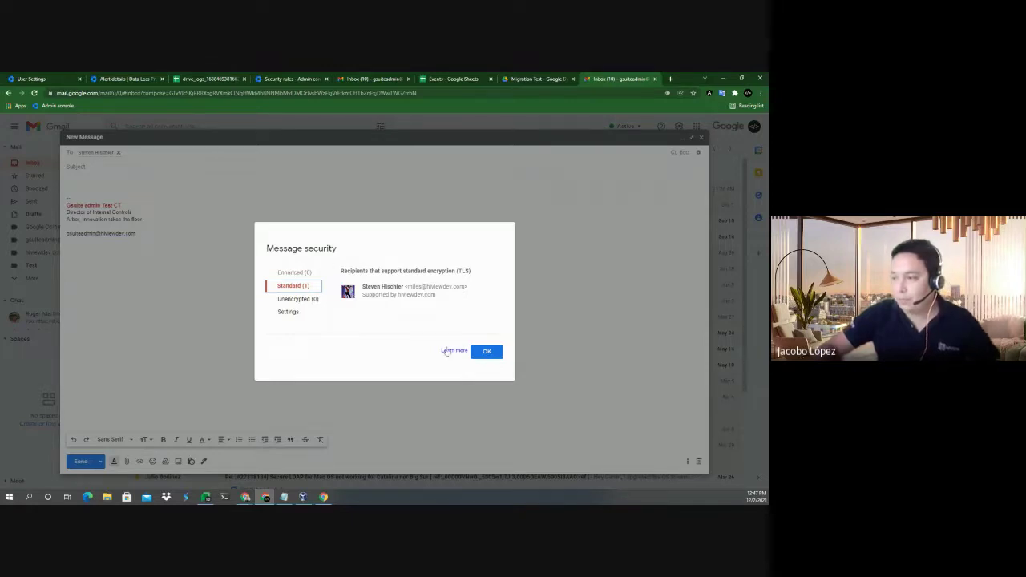
{"action": "left_click", "coordinate": [487, 354]}
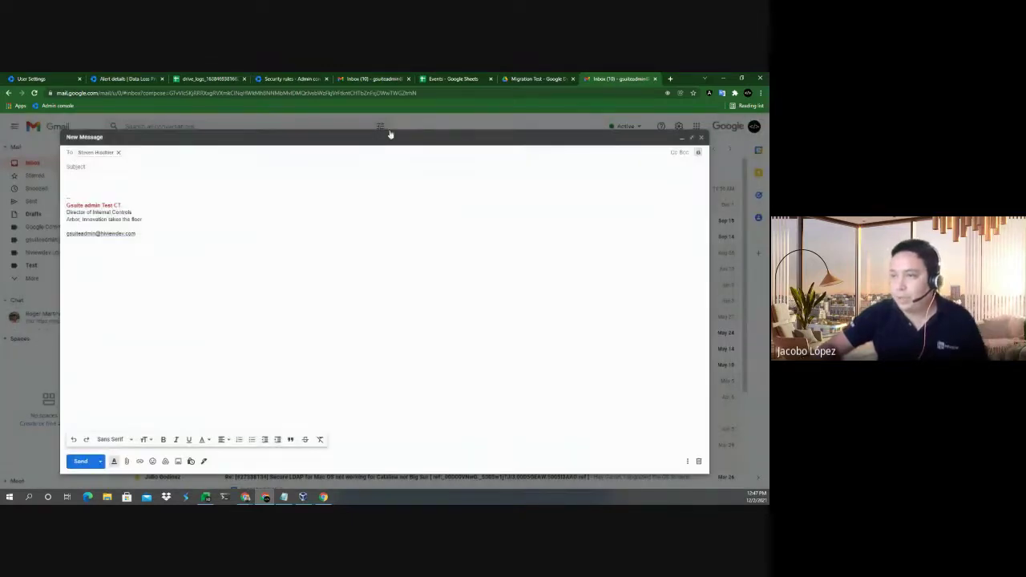
{"action": "left_click", "coordinate": [404, 125]}
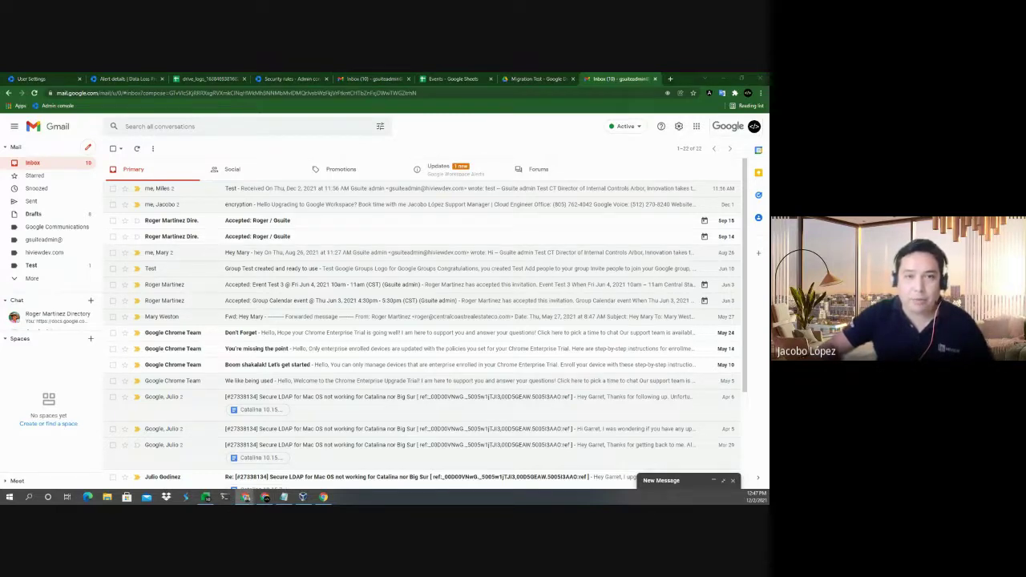
Go back to the Admin console home page, search for security settings, and open Gmail's Security sandbox setting.
{"action": "left_click", "coordinate": [137, 76]}
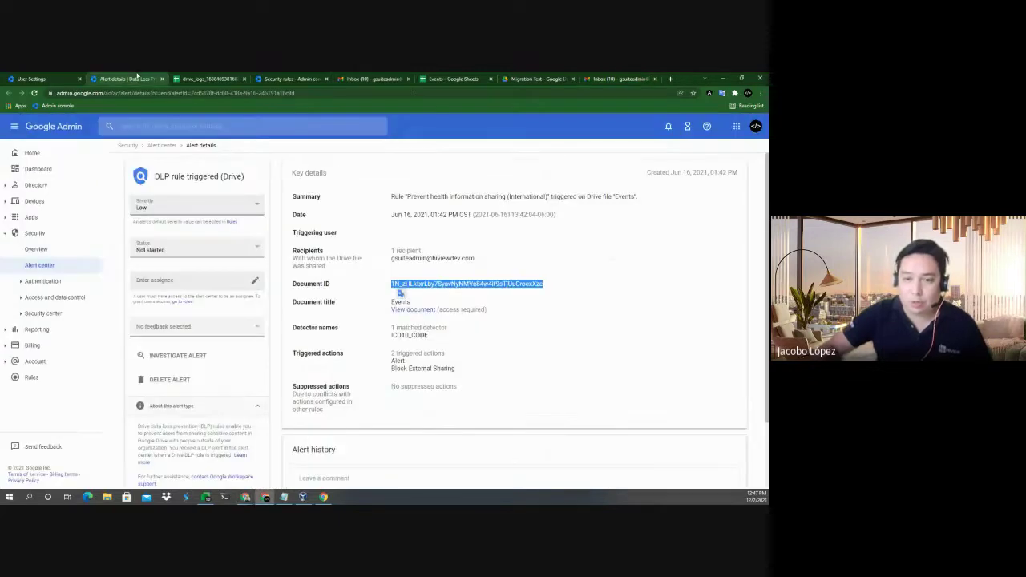
{"action": "left_click", "coordinate": [73, 127]}
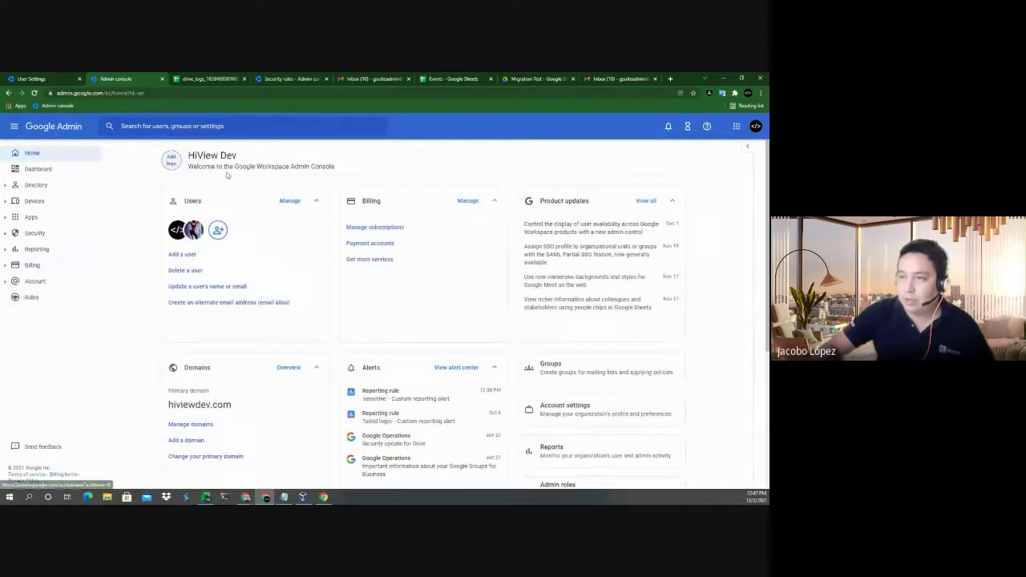
{"action": "left_click", "coordinate": [150, 127]}
{"action": "type", "text": "securit"}
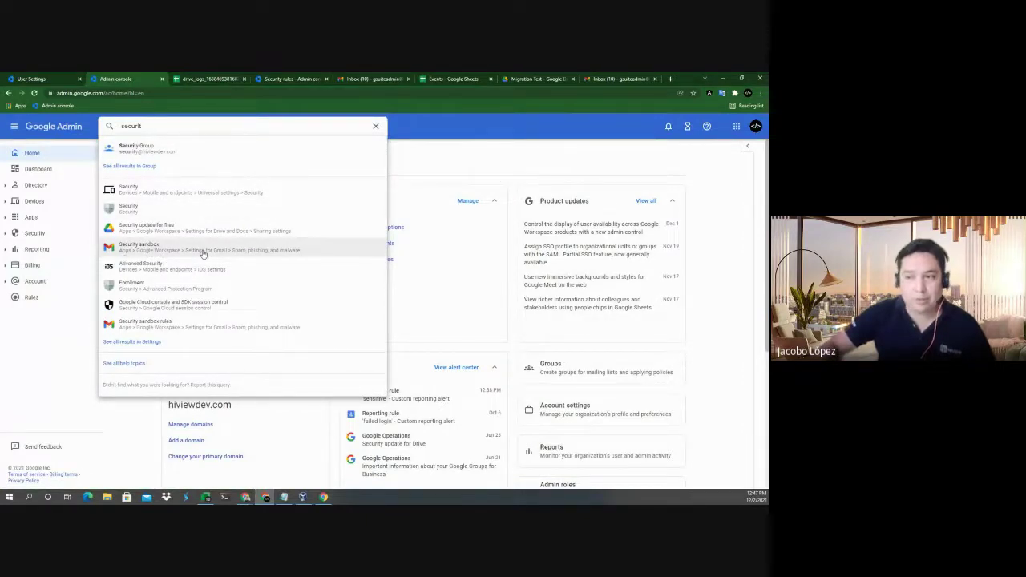
{"action": "left_click", "coordinate": [277, 255]}
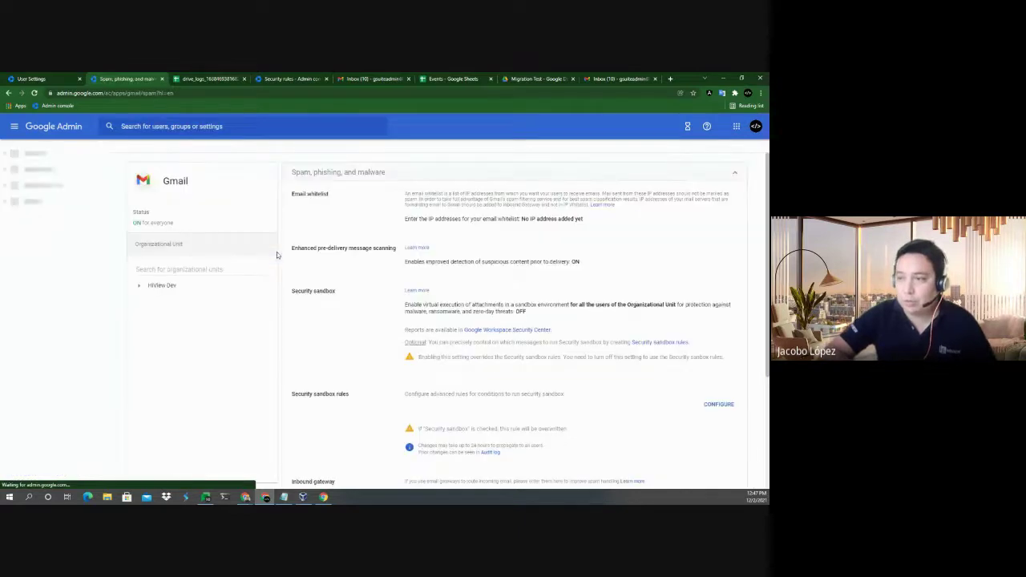
Open a new Security sandbox rule and review its message scope, expression and action options.
{"action": "scroll", "coordinate": [357, 321], "scroll_direction": "down", "scroll_amount": 2}
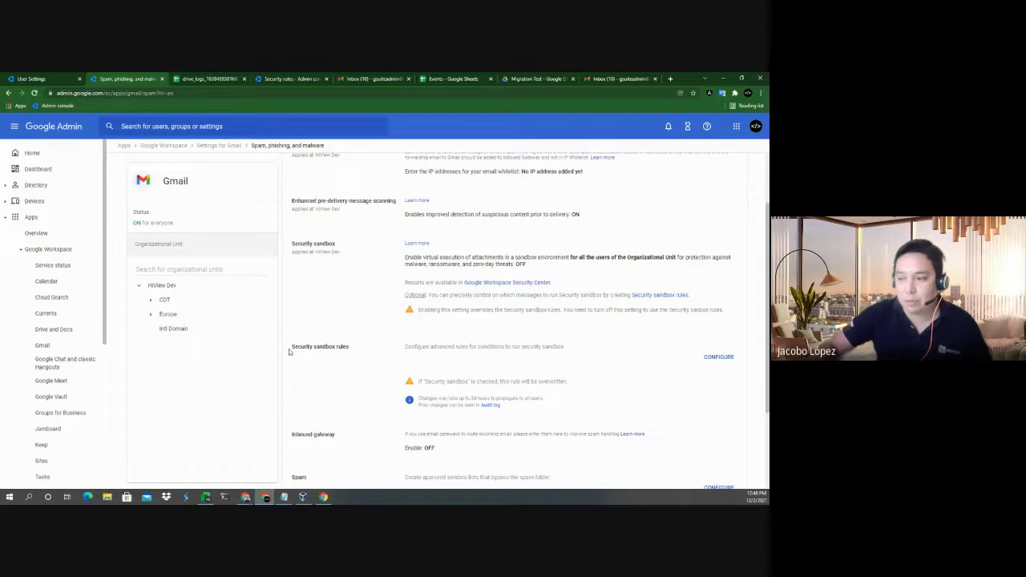
{"action": "left_click", "coordinate": [718, 357]}
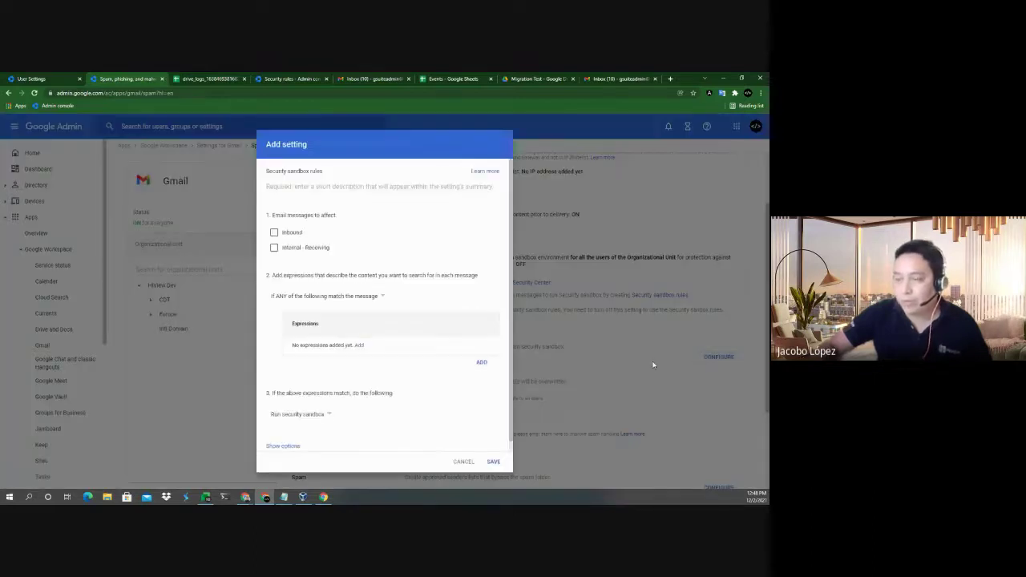
{"action": "scroll", "coordinate": [363, 263], "scroll_direction": "down", "scroll_amount": 1}
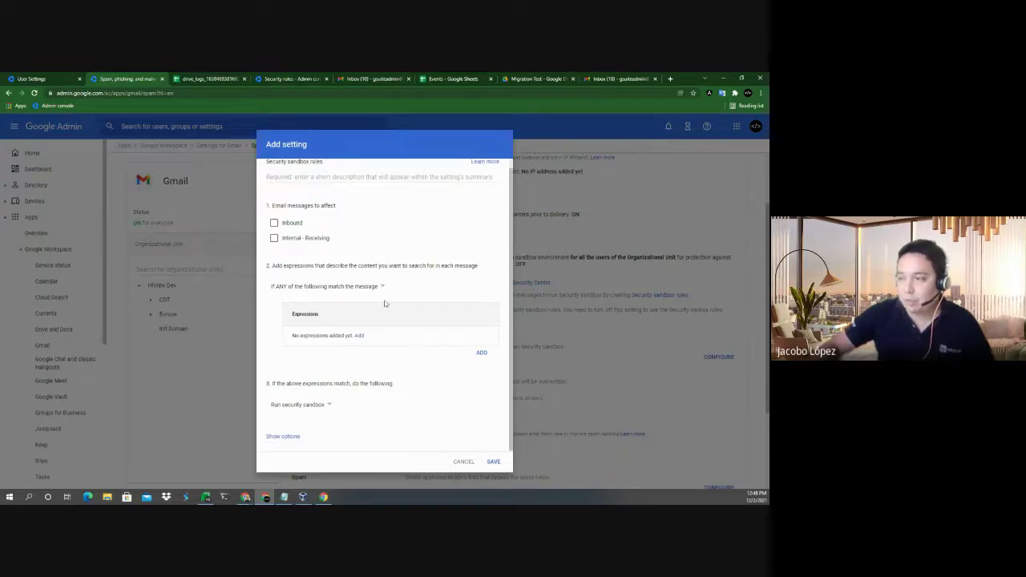
Apply the sandbox rule to Inbound and Internal - Receiving messages, and view the Simple content match expression form without adding an expression.
{"action": "scroll", "coordinate": [345, 280], "scroll_direction": "up", "scroll_amount": 1}
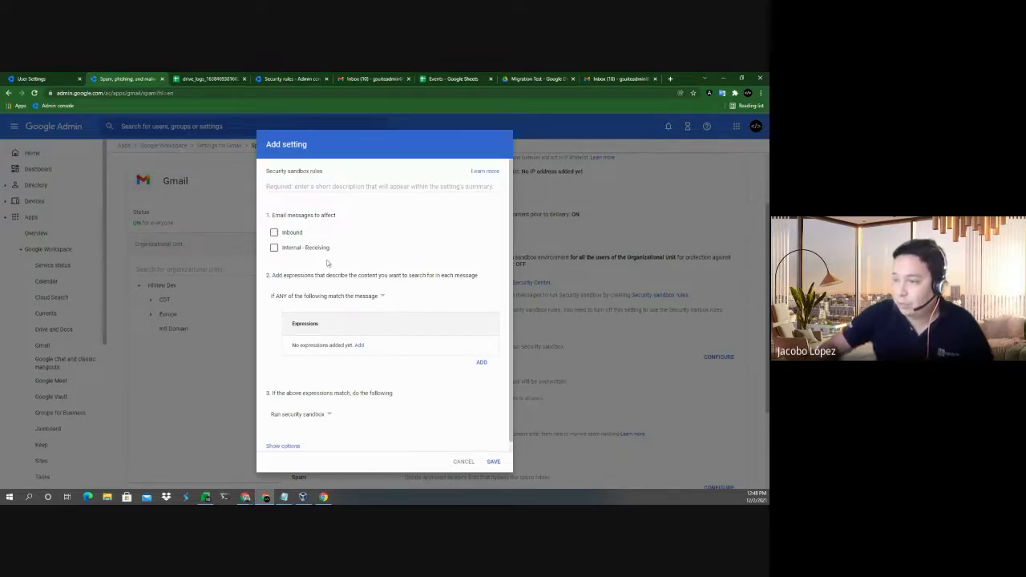
{"action": "left_click", "coordinate": [274, 232]}
{"action": "left_click", "coordinate": [274, 248]}
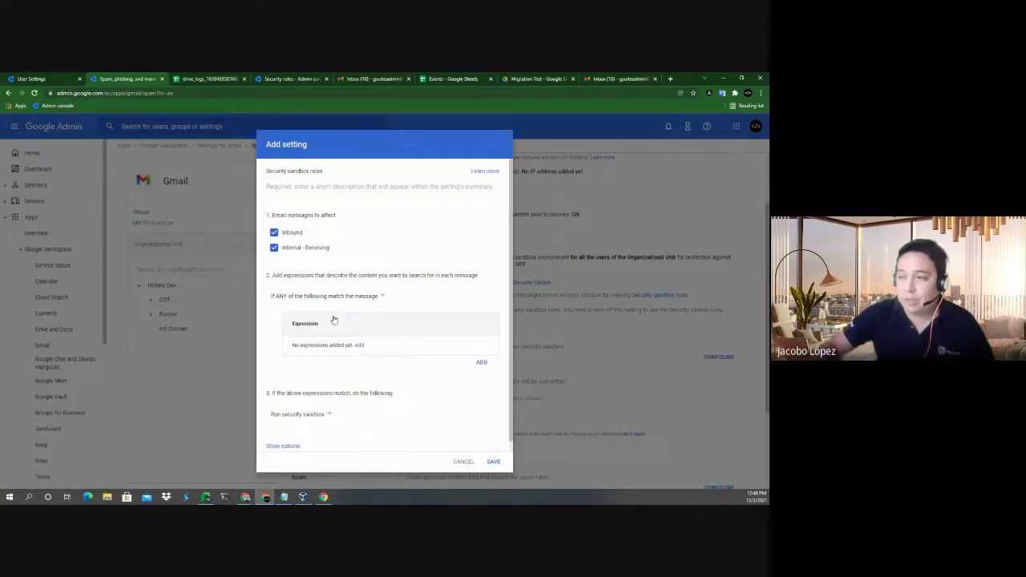
{"action": "left_click", "coordinate": [359, 345]}
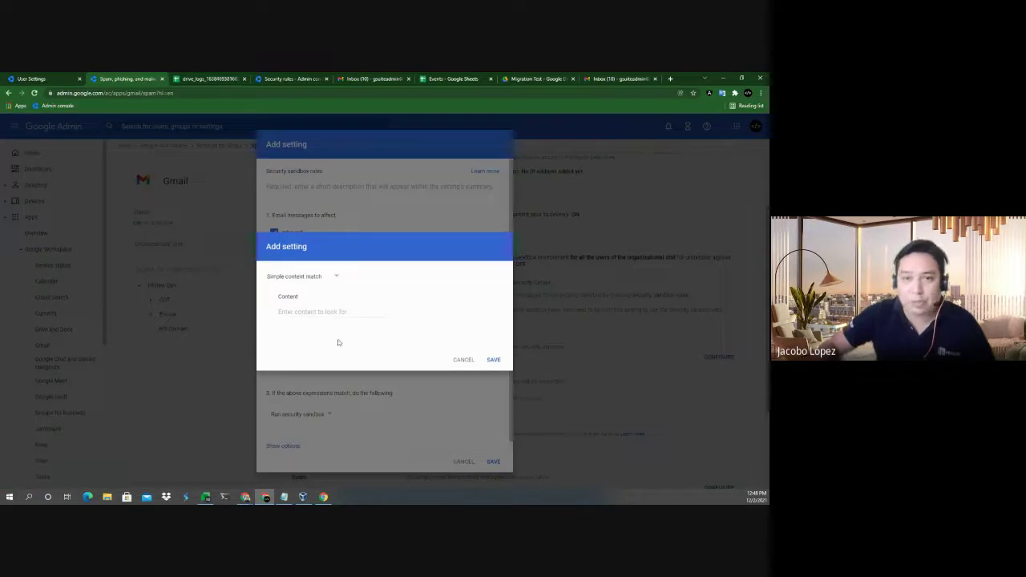
{"action": "left_click", "coordinate": [305, 311]}
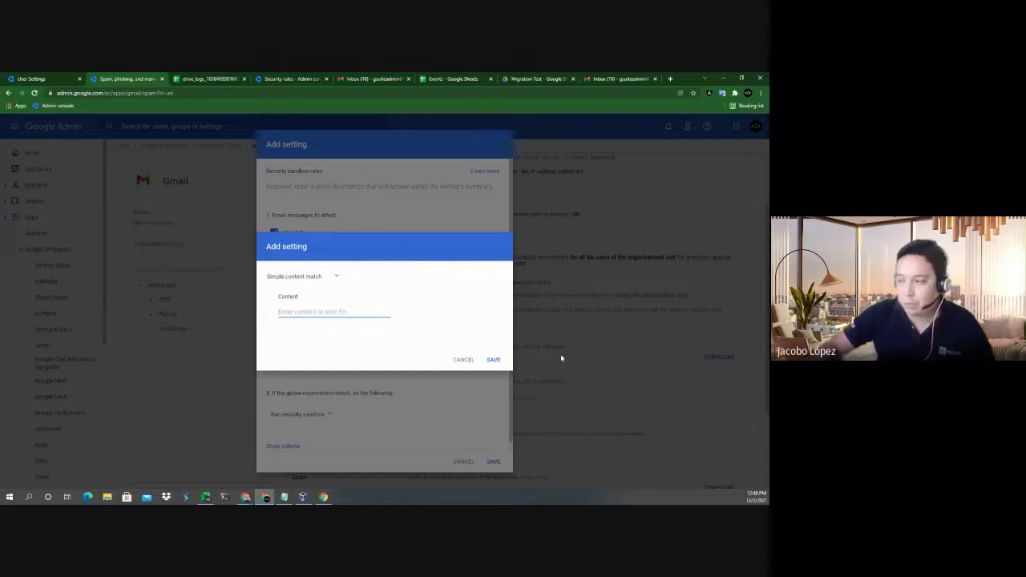
{"action": "left_click", "coordinate": [463, 359]}
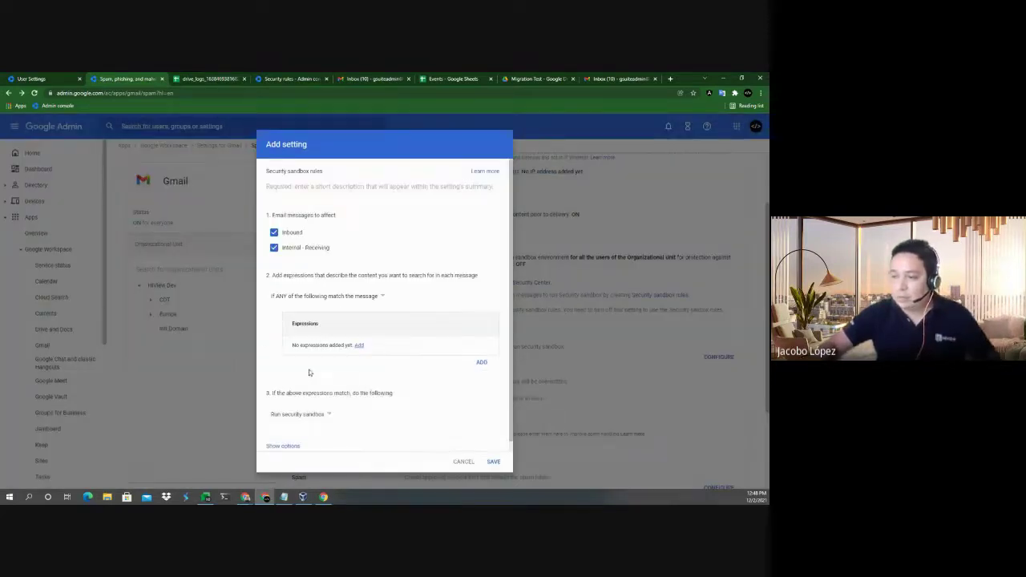
Review the rule's Run security sandbox action and its address list, account type and envelope filter options, and discard the rule.
{"action": "left_click", "coordinate": [320, 405]}
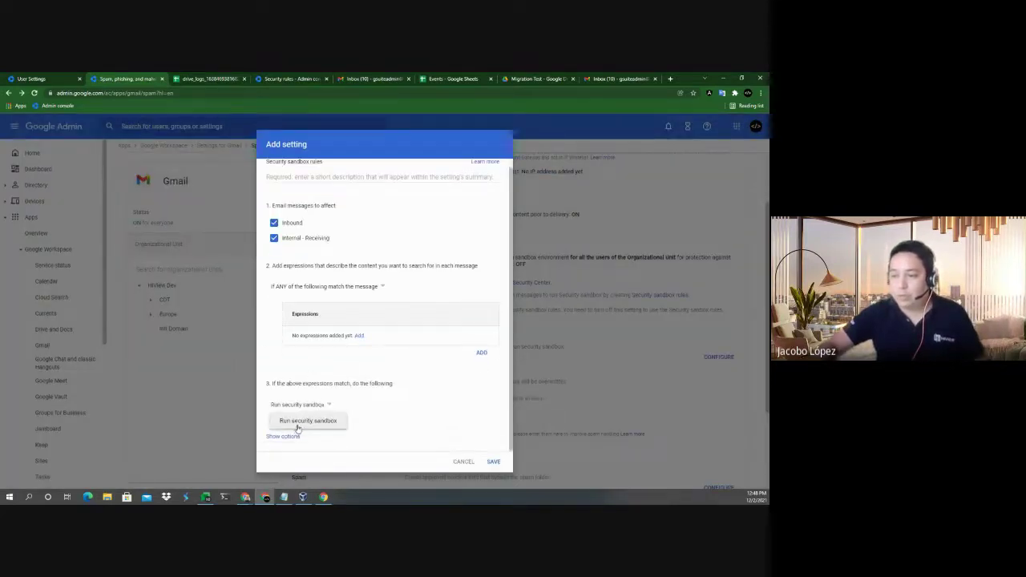
{"action": "left_click", "coordinate": [298, 427]}
{"action": "left_click", "coordinate": [286, 436]}
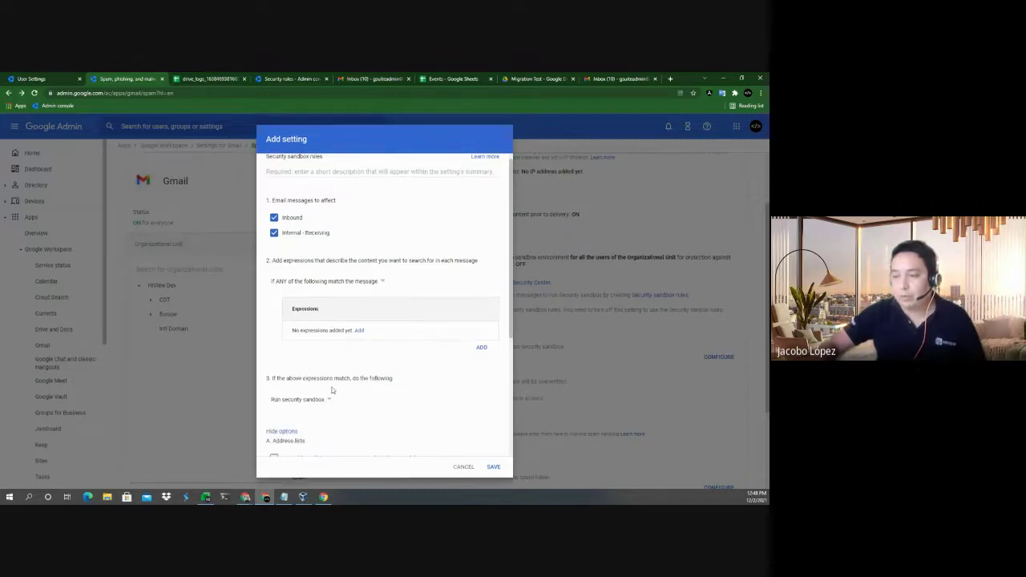
{"action": "scroll", "coordinate": [332, 390], "scroll_direction": "down", "scroll_amount": 3}
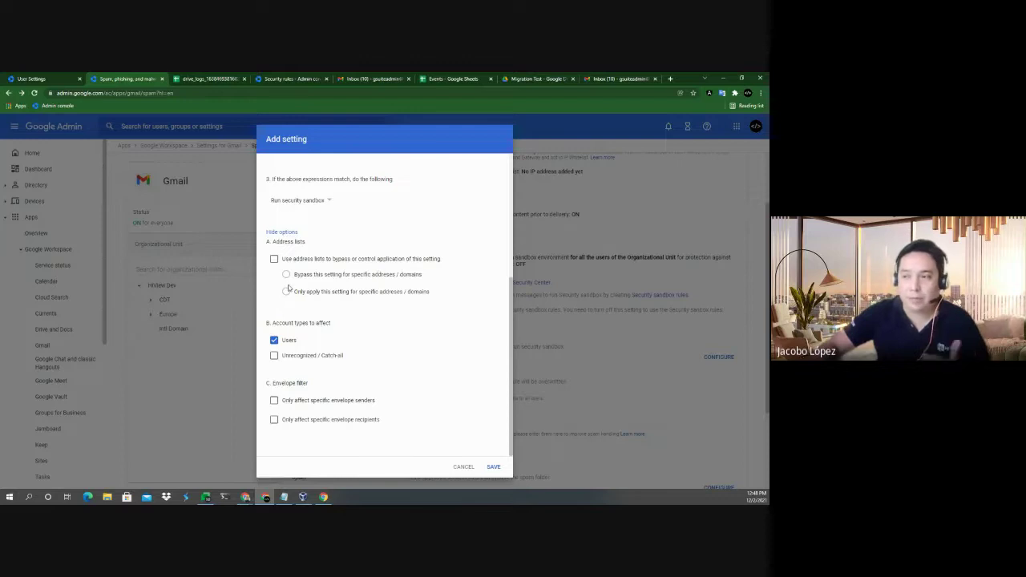
{"action": "left_click", "coordinate": [463, 466]}
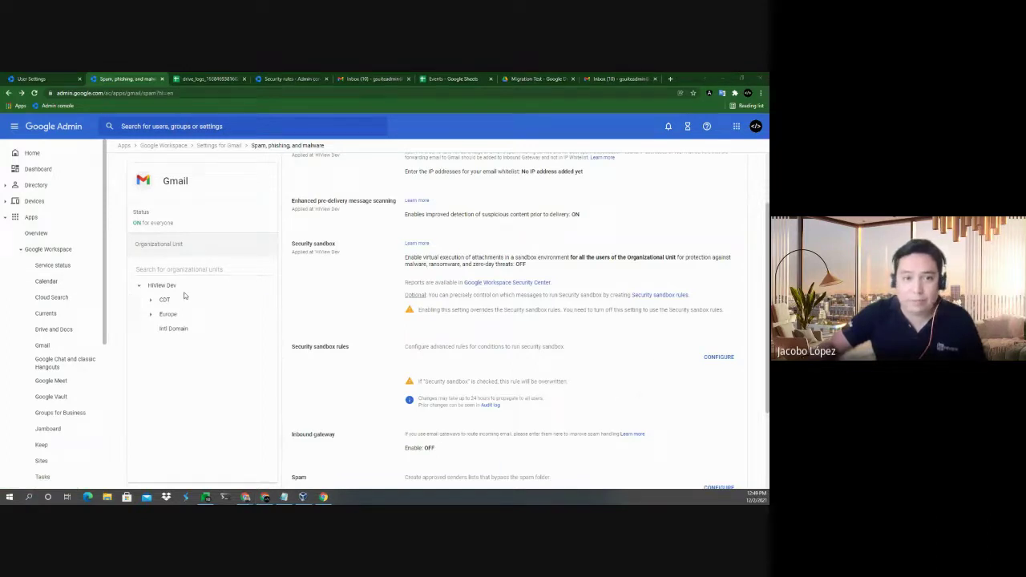
Switch to the slide presentation and show the "Keep in mind" slide about G Suite Basic license transitions.
{"action": "key", "text": "alt+Tab"}
{"action": "key", "text": "Right"}
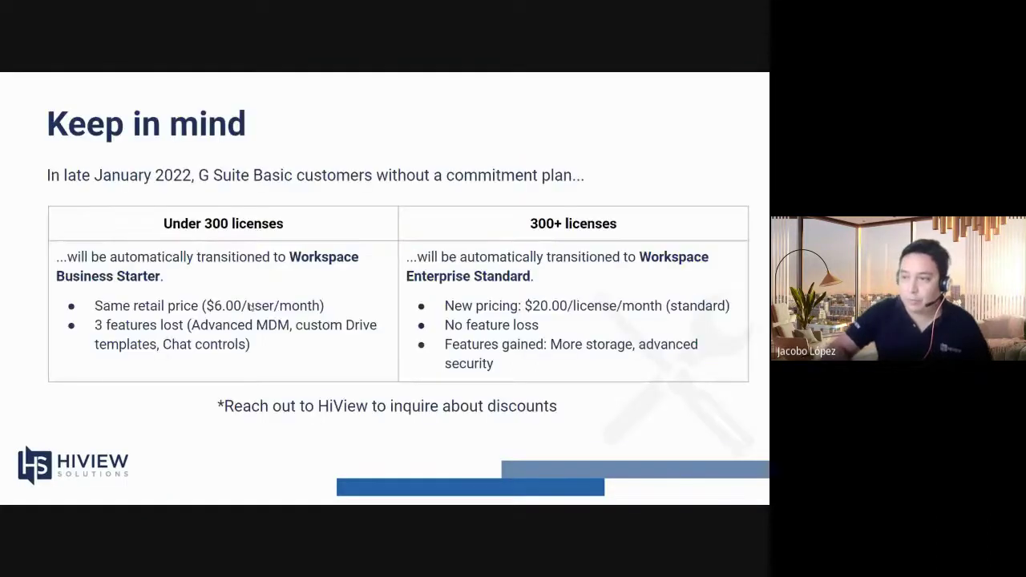